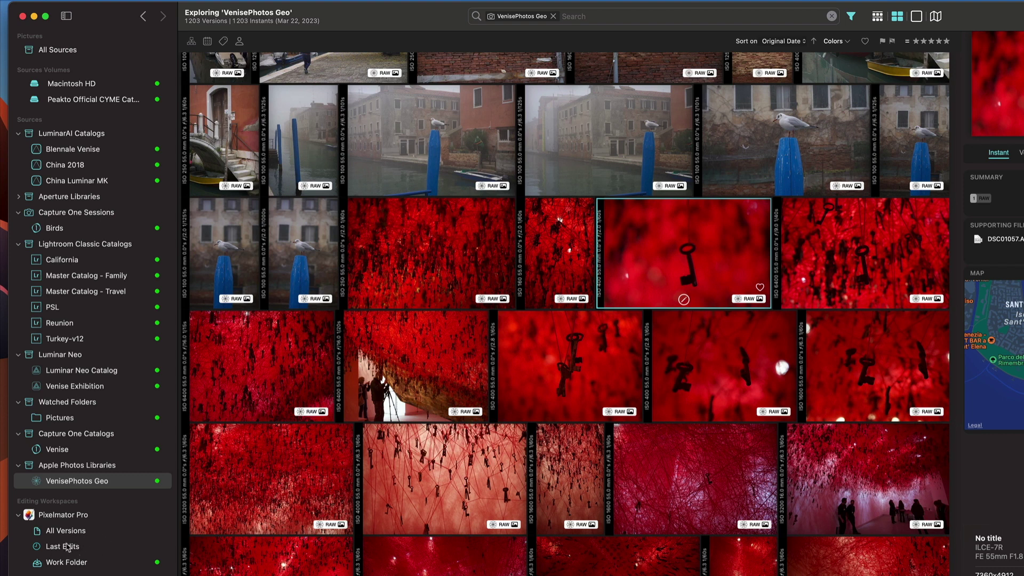
# Step: Scroll through the Pictures watched folder, then return to the 15 Pixelmator Pro All Versions documents
pyautogui.click(62, 516)
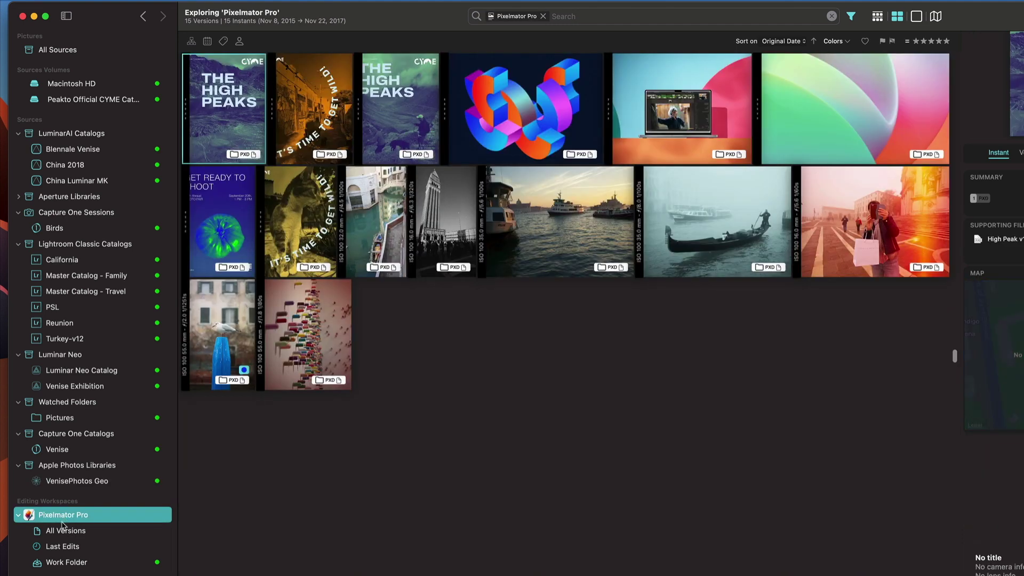
pyautogui.click(53, 531)
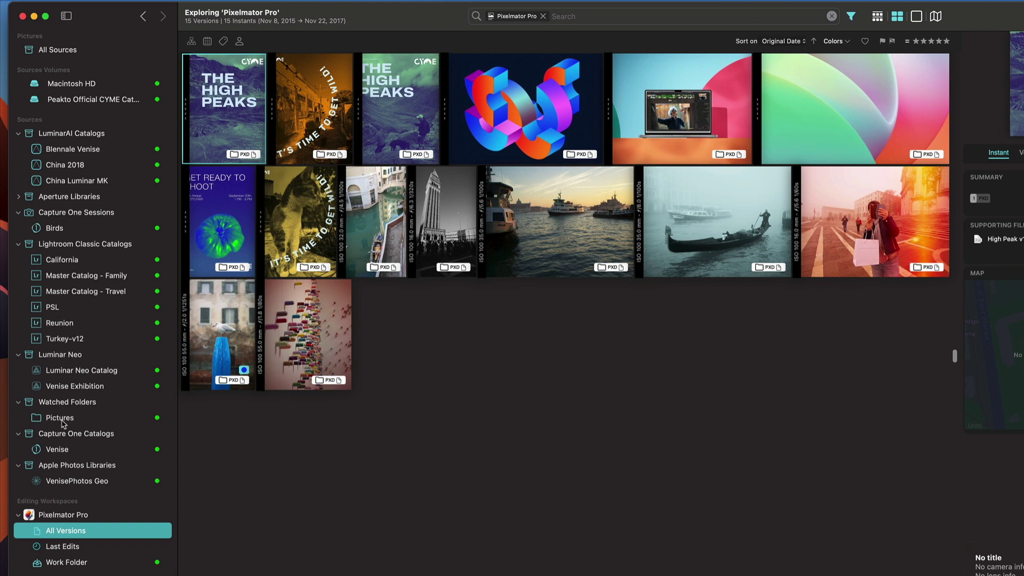
pyautogui.click(59, 417)
pyautogui.scroll(-3, 444, 468)
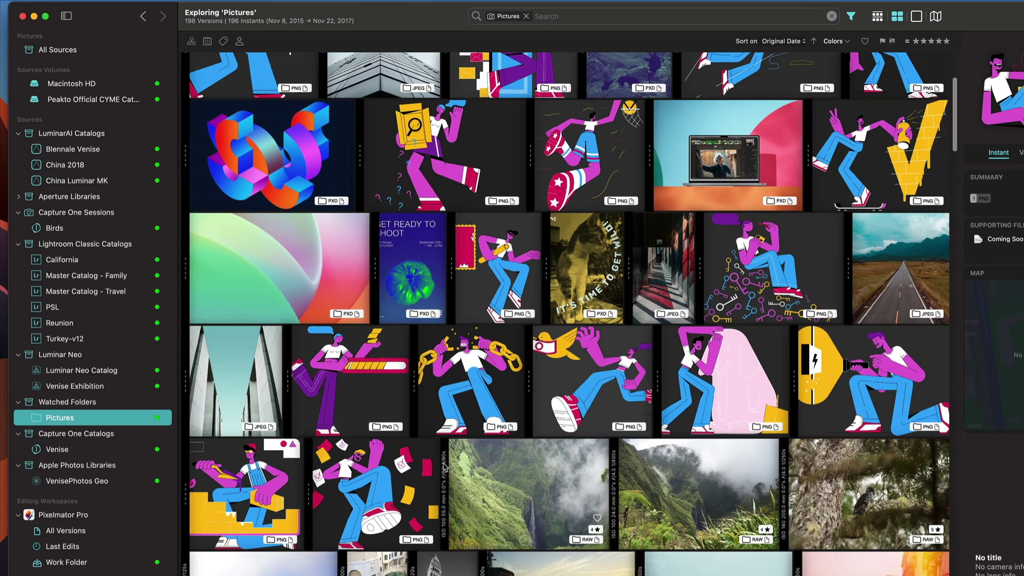
pyautogui.scroll(-10, 444, 468)
pyautogui.scroll(-10, 462, 373)
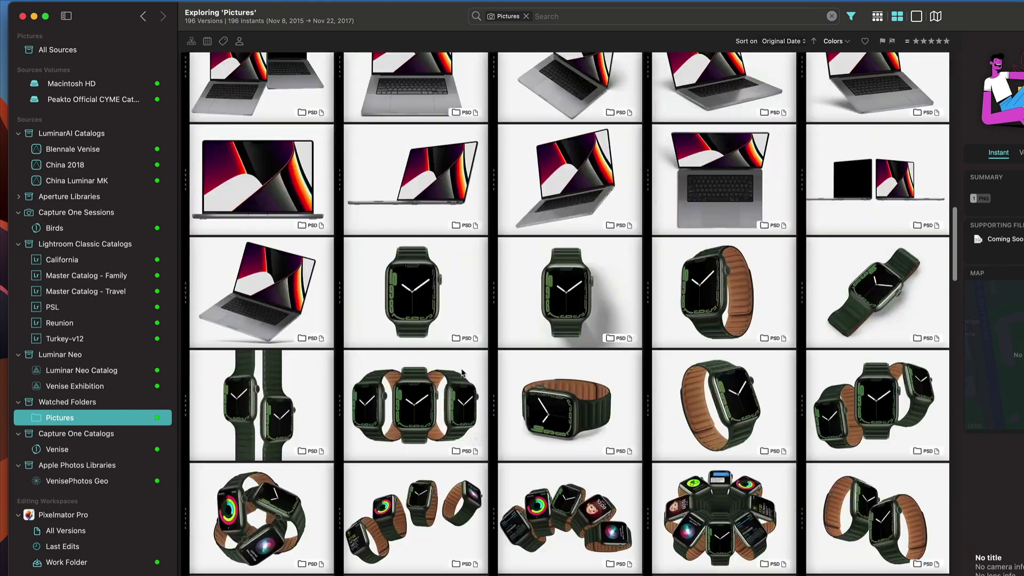
pyautogui.scroll(-10, 462, 373)
pyautogui.scroll(-10, 376, 404)
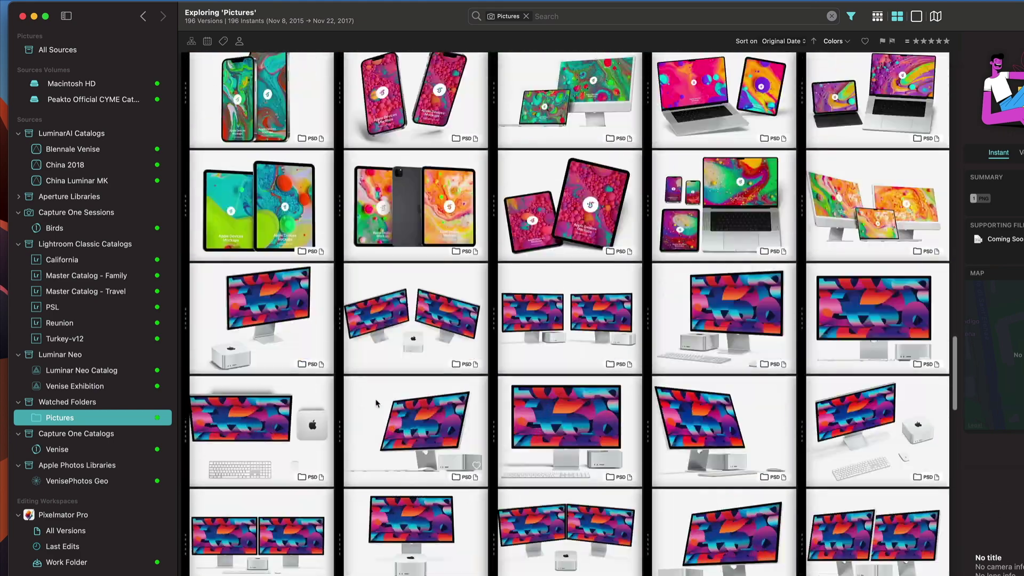
pyautogui.click(64, 516)
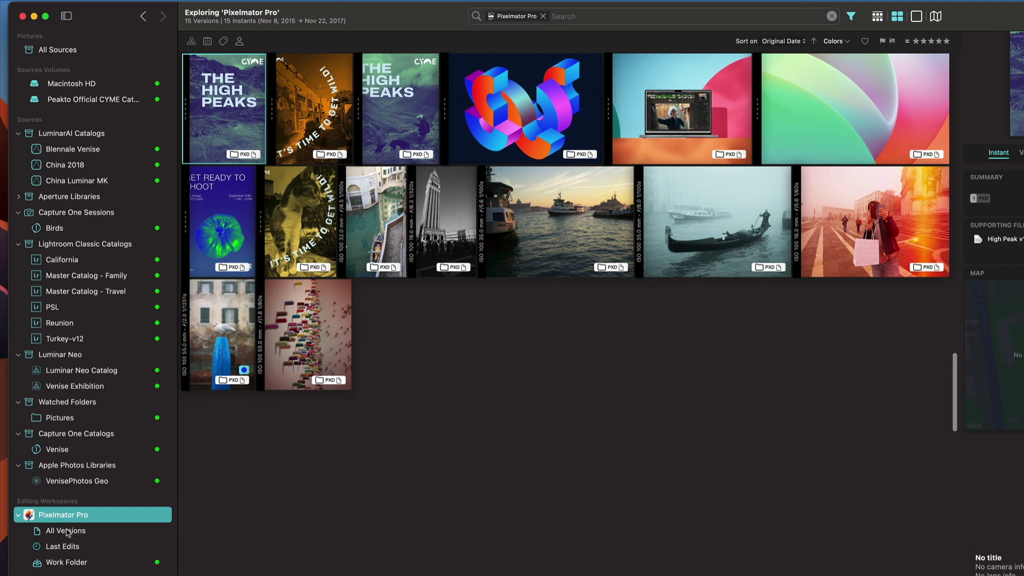
pyautogui.click(64, 530)
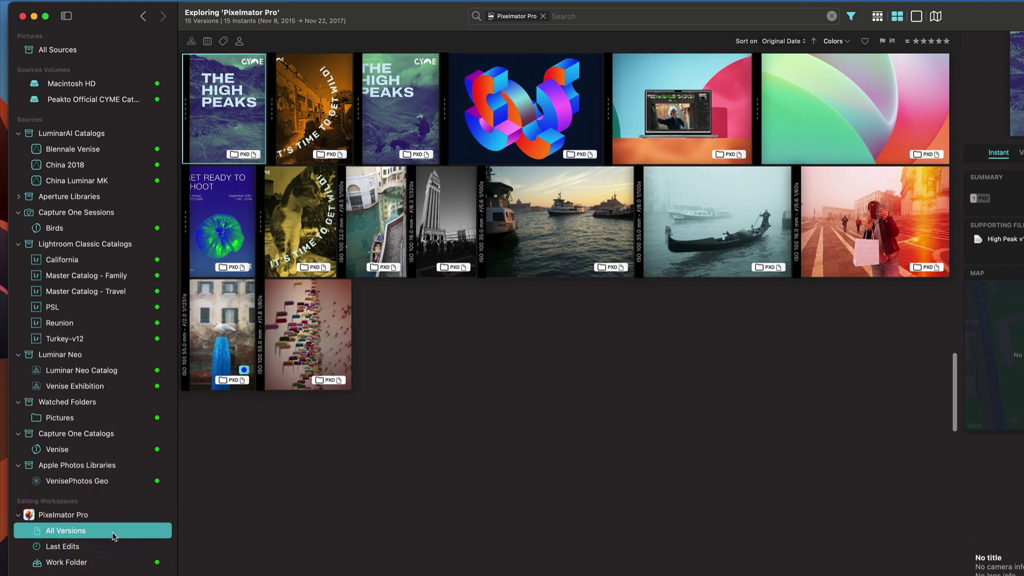
# Step: View Pixelmator Pro's Last Edits, then open its empty Work Folder
pyautogui.click(59, 549)
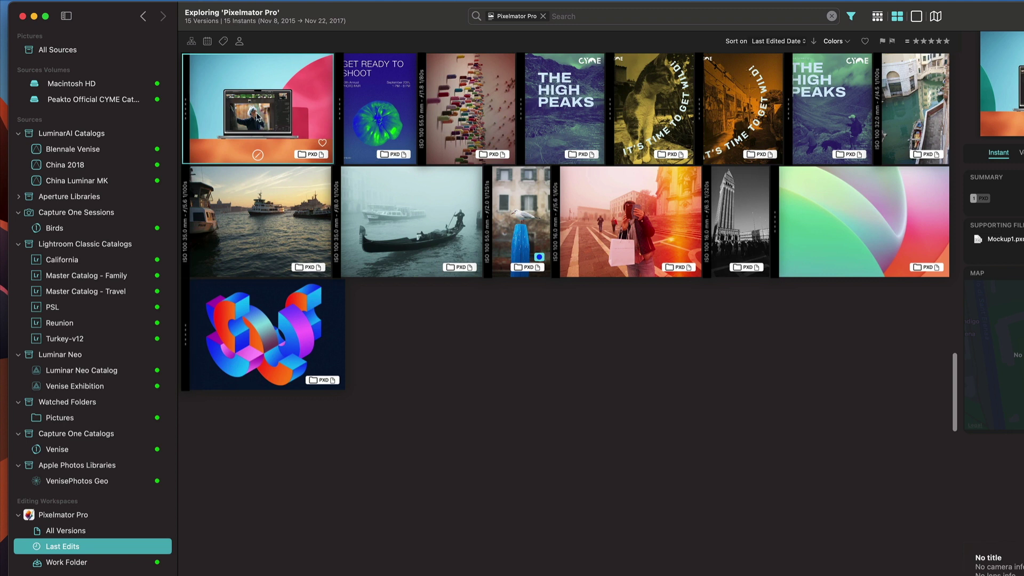
pyautogui.click(68, 563)
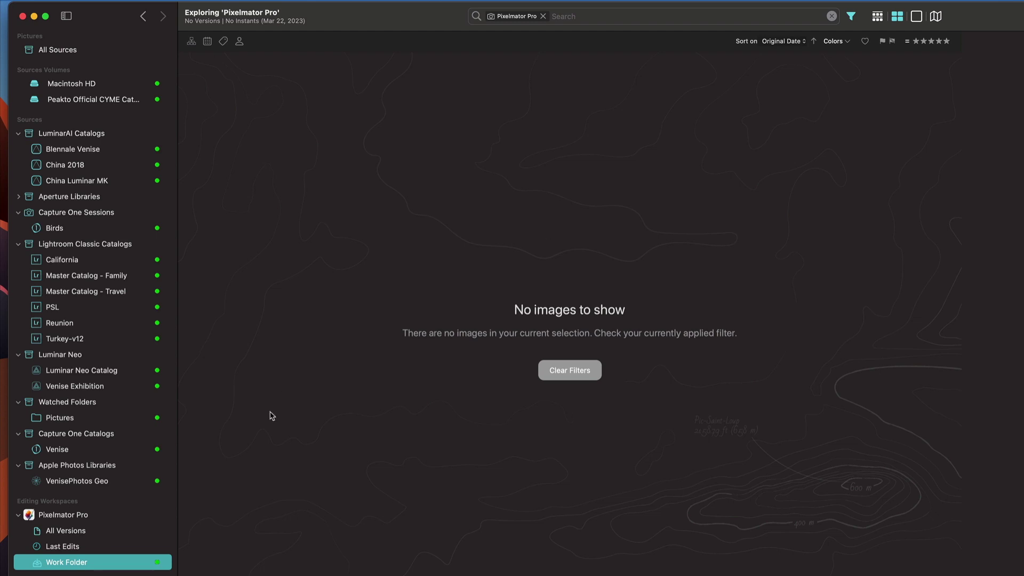
pyautogui.rightClick(82, 566)
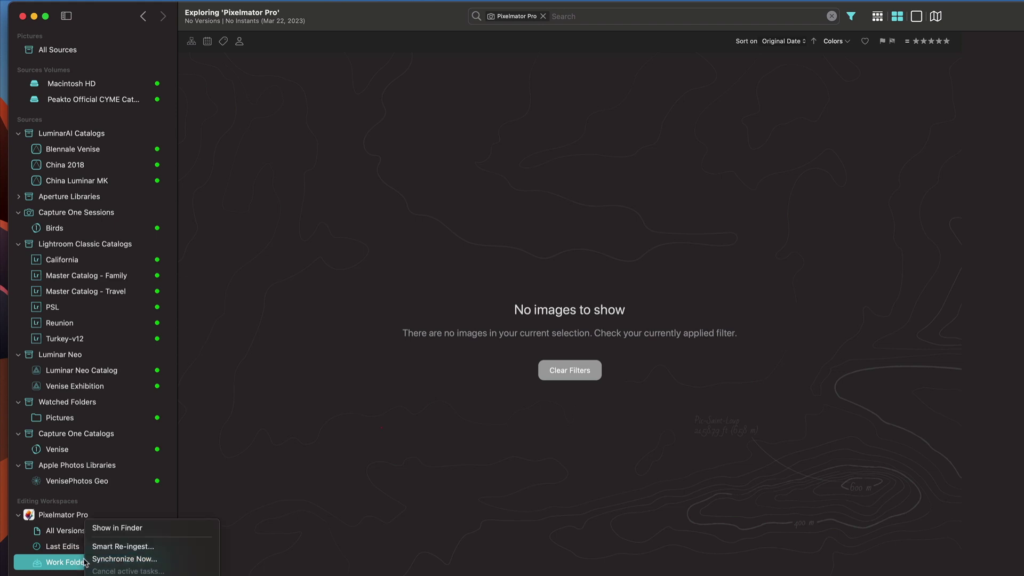
pyautogui.click(123, 533)
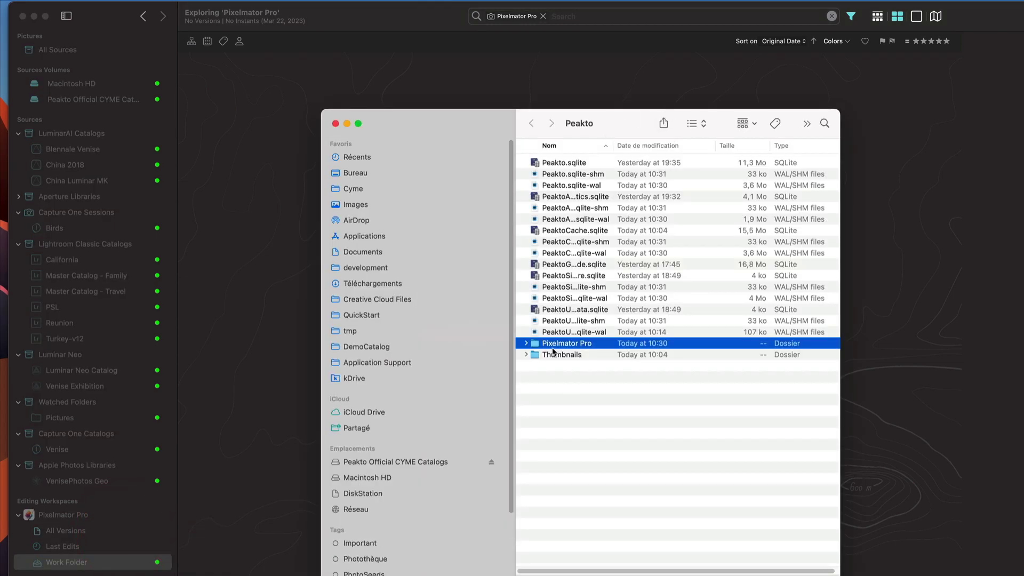
pyautogui.click(526, 345)
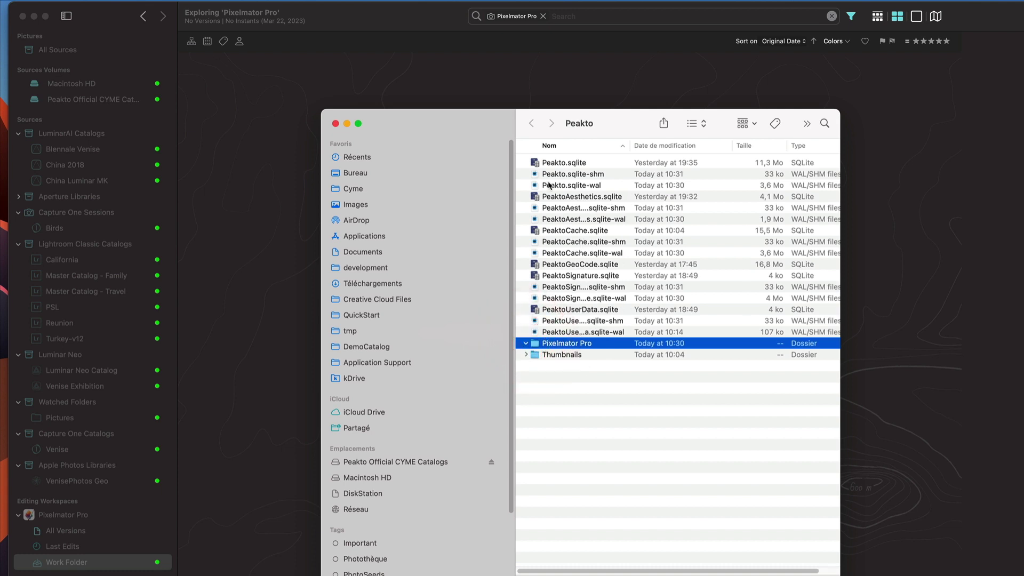
pyautogui.click(335, 123)
pyautogui.click(71, 564)
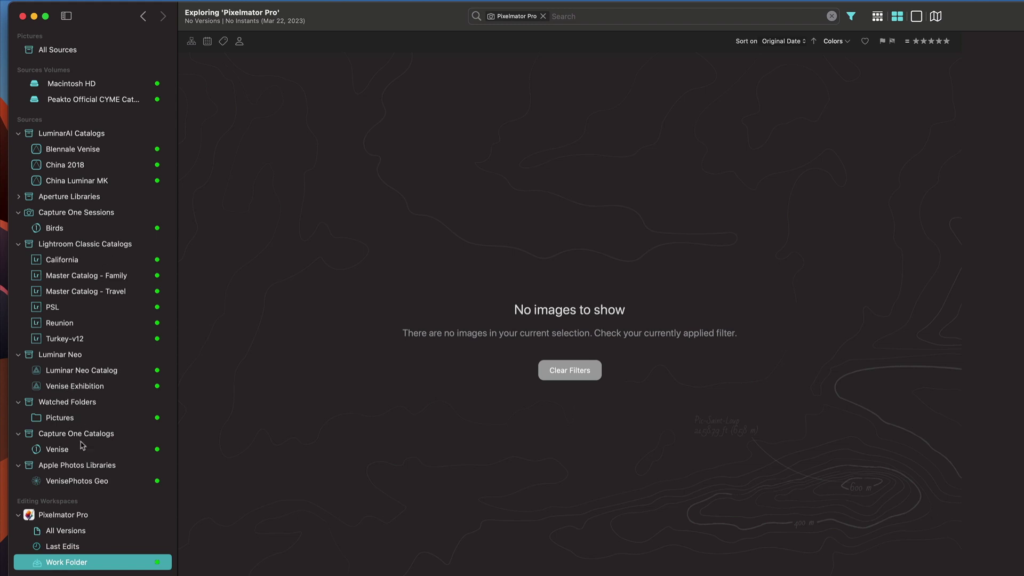
# Step: Show and scroll through the photos of the Venise Capture One catalog
pyautogui.click(67, 451)
pyautogui.scroll(-15, 394, 361)
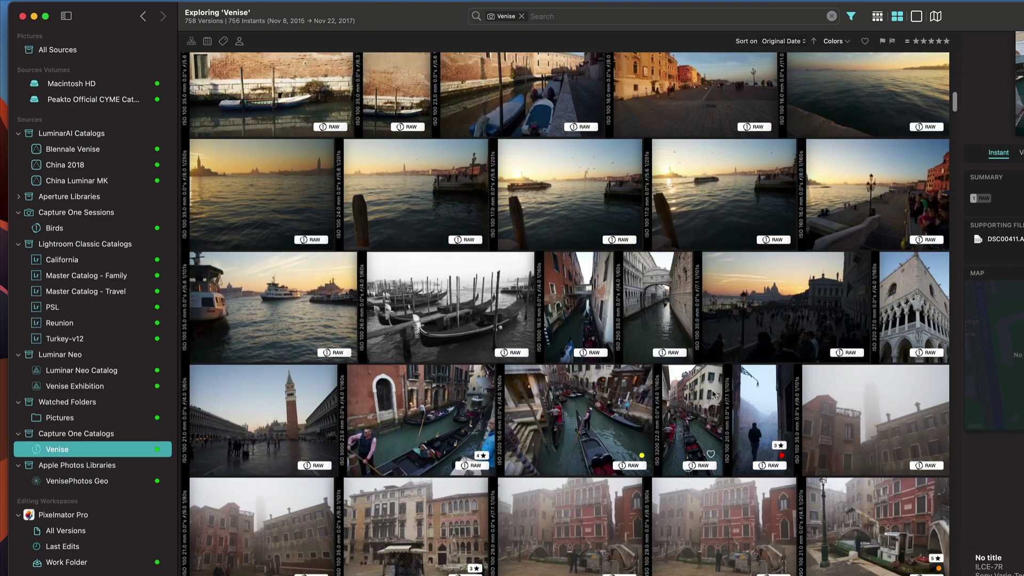
pyautogui.scroll(-3, 526, 444)
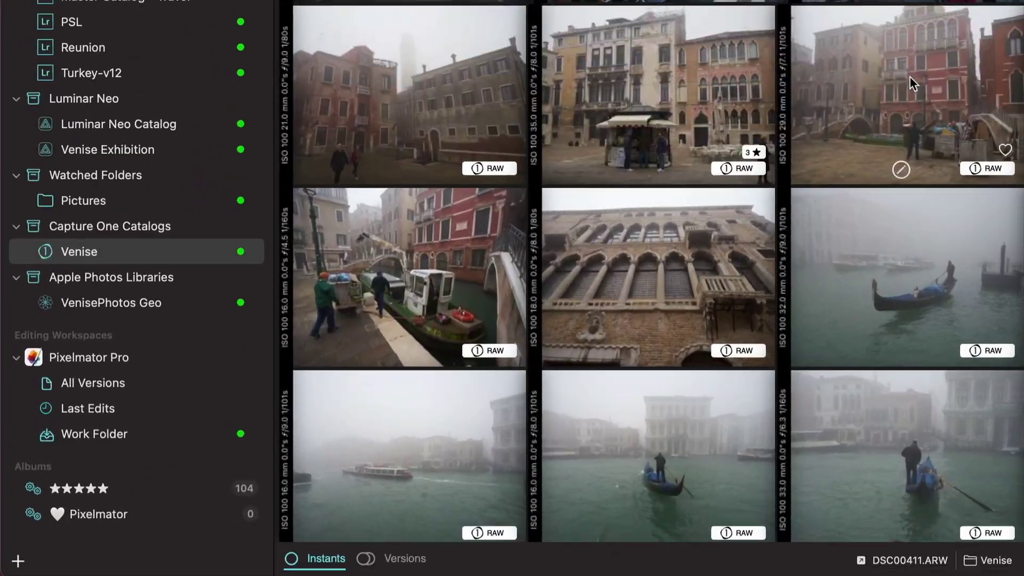
# Step: Drag the foggy red-building photo over the sidebar, then leave it in place
pyautogui.moveTo(572, 340)
pyautogui.mouseDown()
pyautogui.moveTo(537, 371)
pyautogui.moveTo(559, 342)
pyautogui.mouseUp()
pyautogui.moveTo(888, 83); pyautogui.dragTo(803, 255)
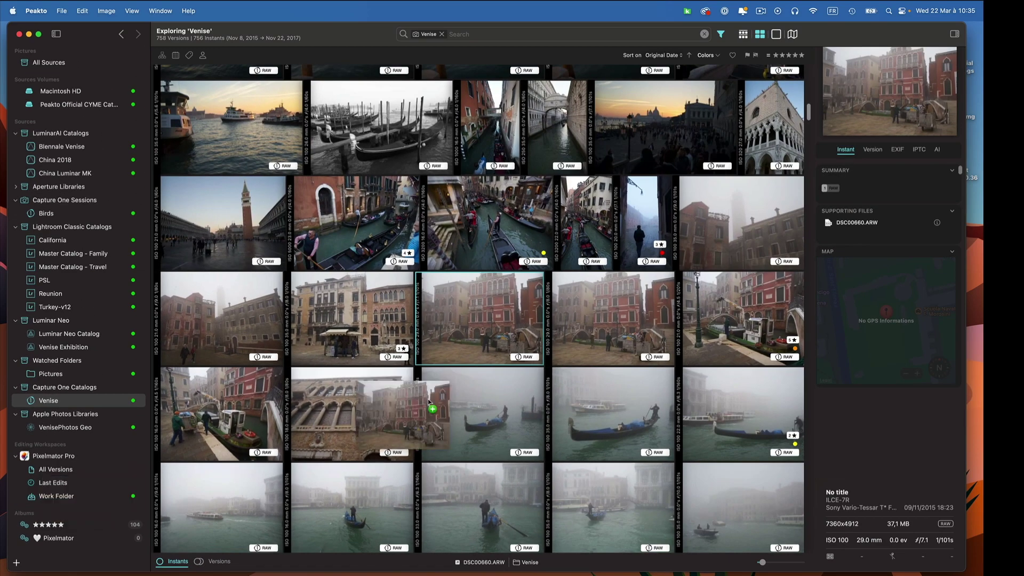
pyautogui.moveTo(429, 402); pyautogui.dragTo(442, 373)
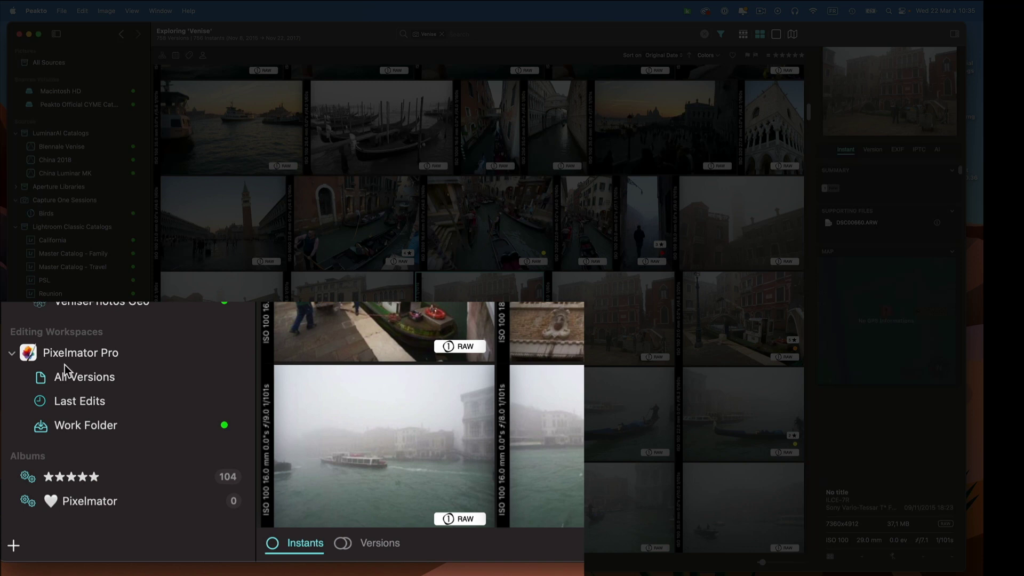
pyautogui.rightClick(57, 455)
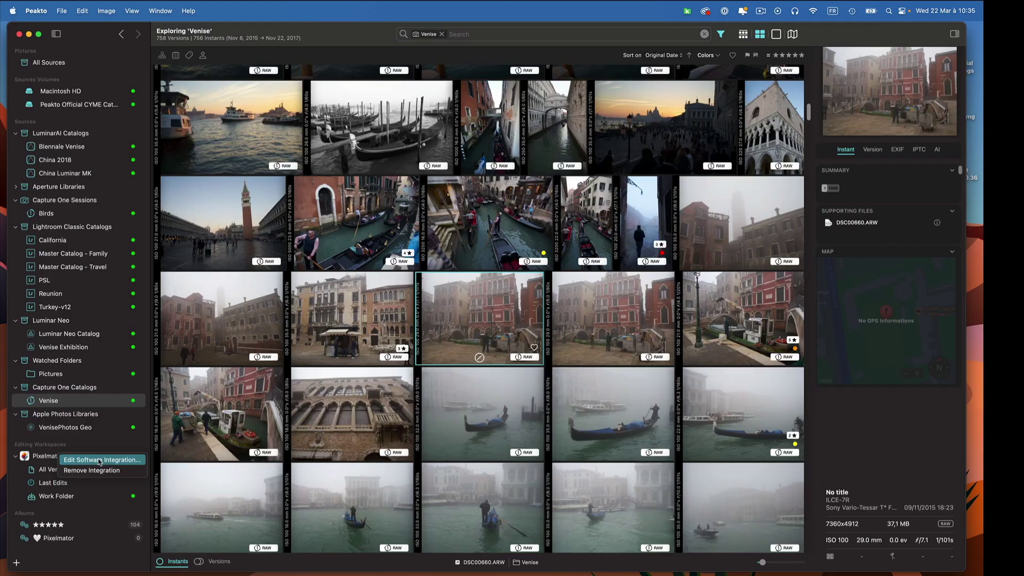
pyautogui.click(99, 459)
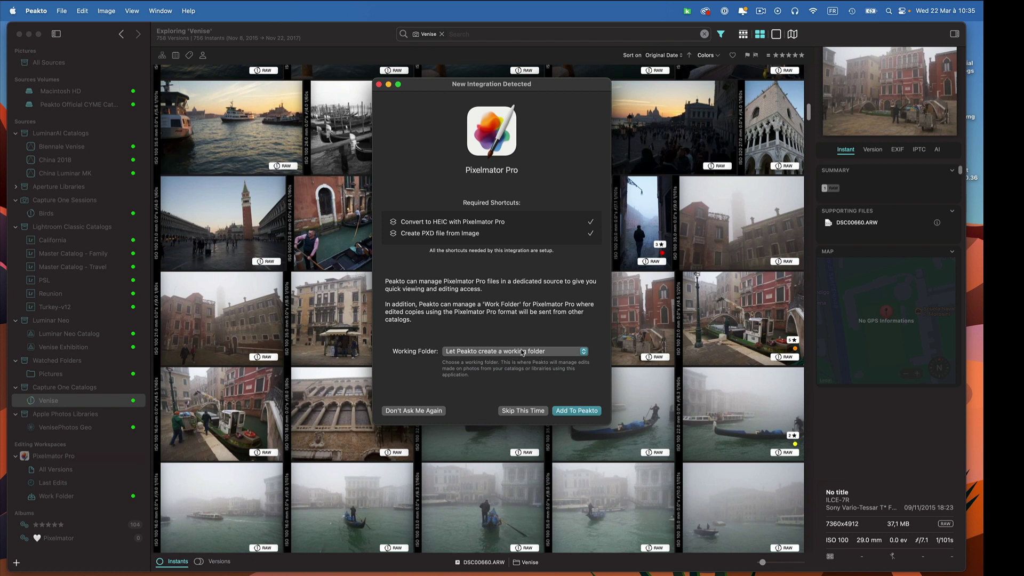
pyautogui.click(378, 85)
pyautogui.click(38, 10)
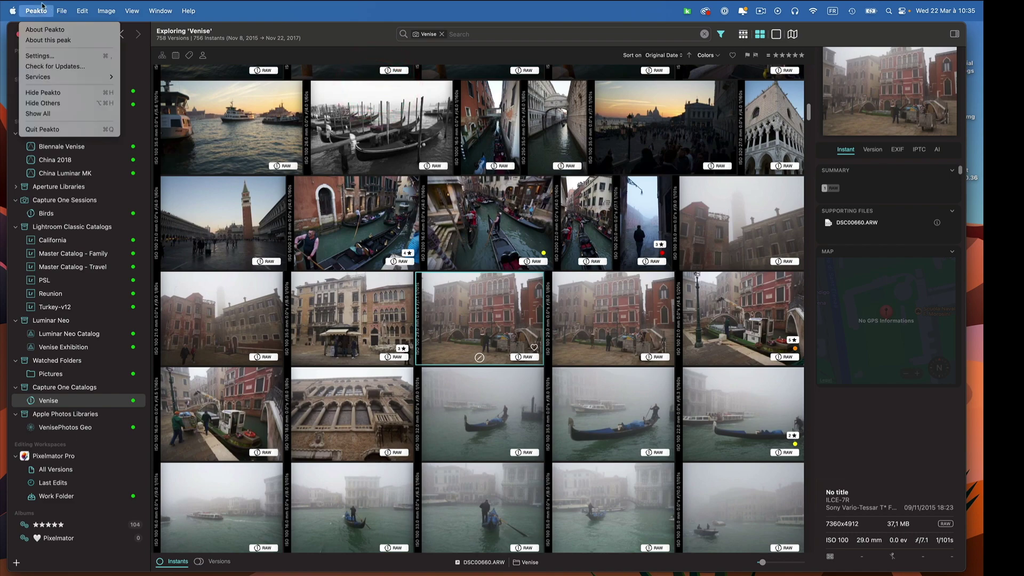
pyautogui.click(75, 107)
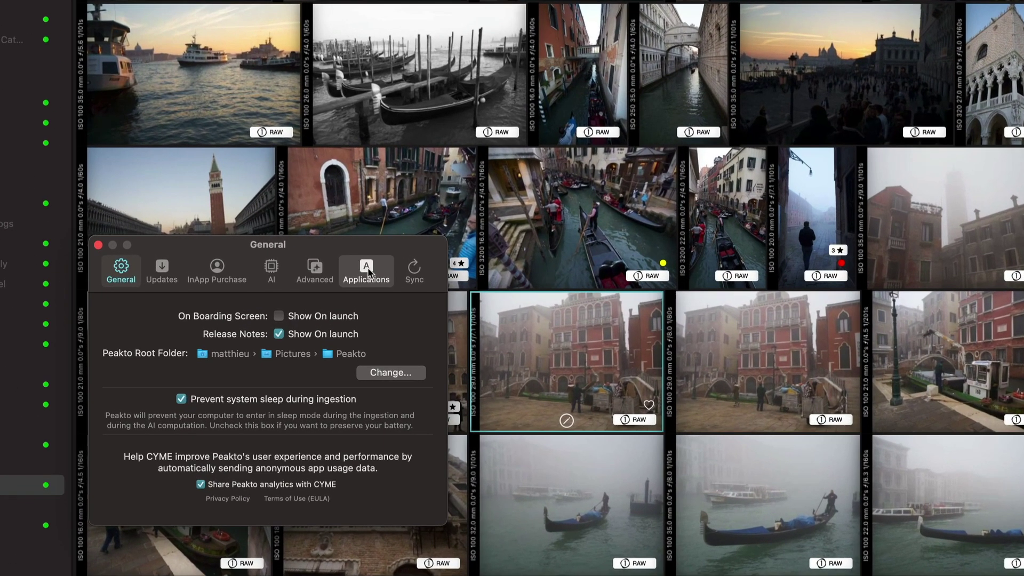
pyautogui.click(346, 259)
pyautogui.moveTo(222, 244); pyautogui.dragTo(520, 38)
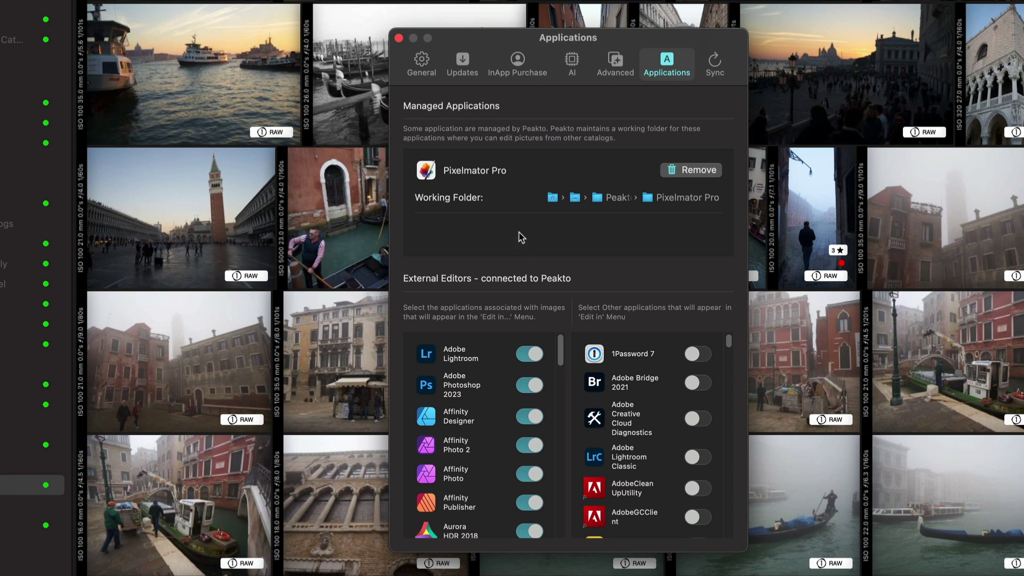
pyautogui.click(398, 38)
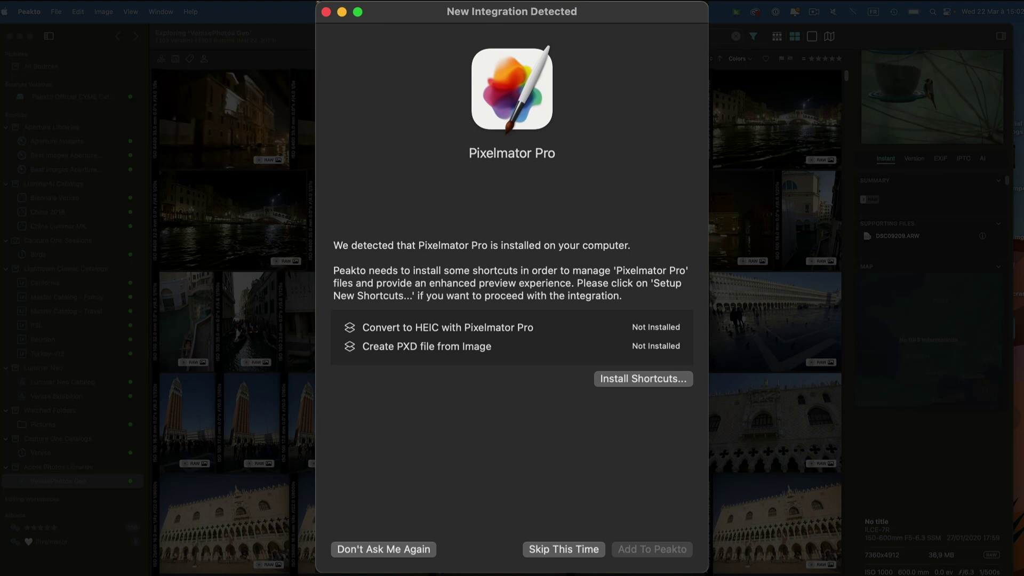
# Step: Choose Install Shortcuts… in the New Integration Detected dialog for Pixelmator Pro
pyautogui.click(636, 380)
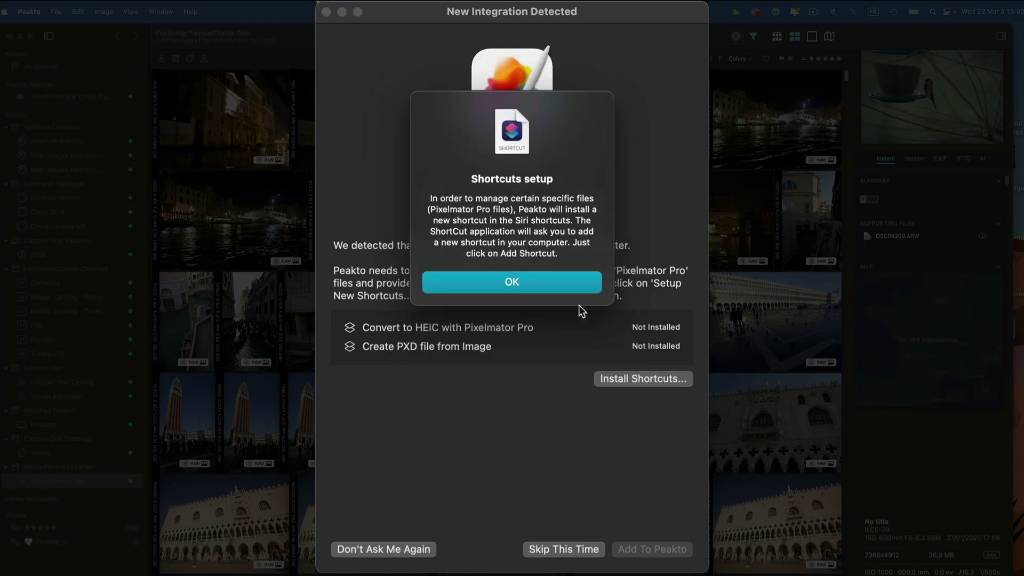
# Step: Dismiss the setup notice and add the Create PXD file from Image and Convert to HEIC shortcuts
pyautogui.click(523, 282)
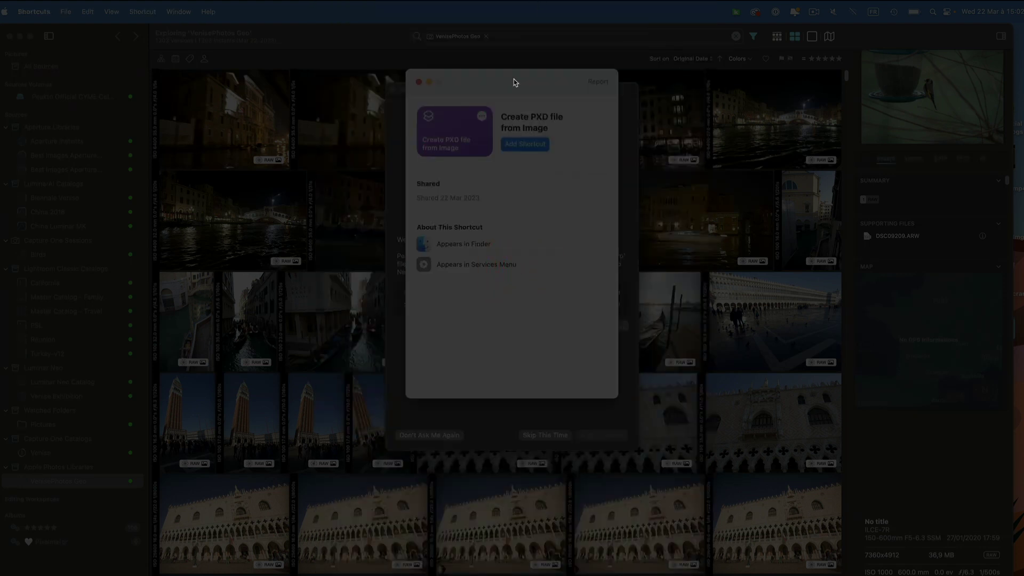
pyautogui.moveTo(476, 73); pyautogui.dragTo(255, 72)
pyautogui.click(255, 72)
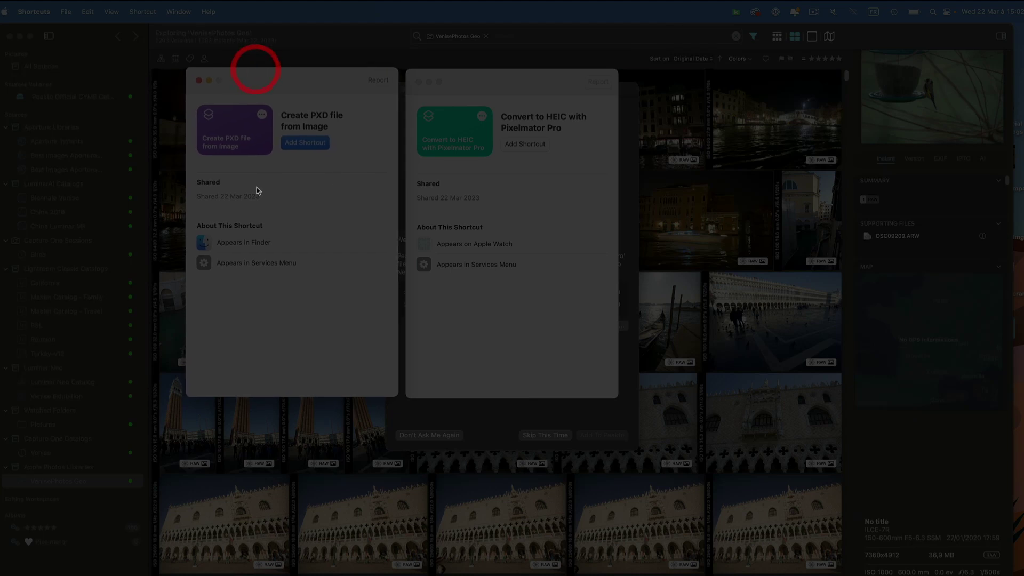
pyautogui.click(299, 143)
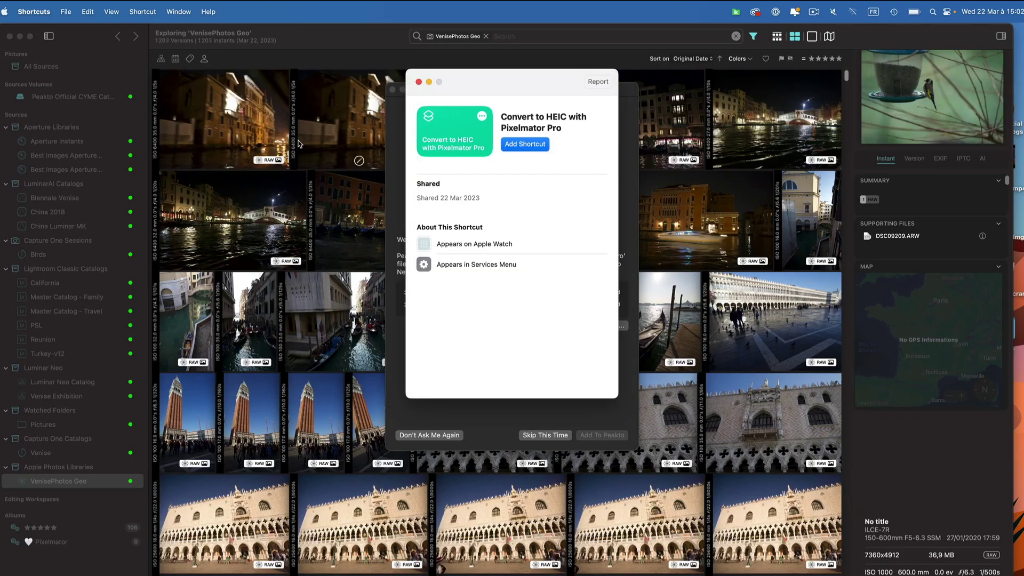
pyautogui.click(530, 143)
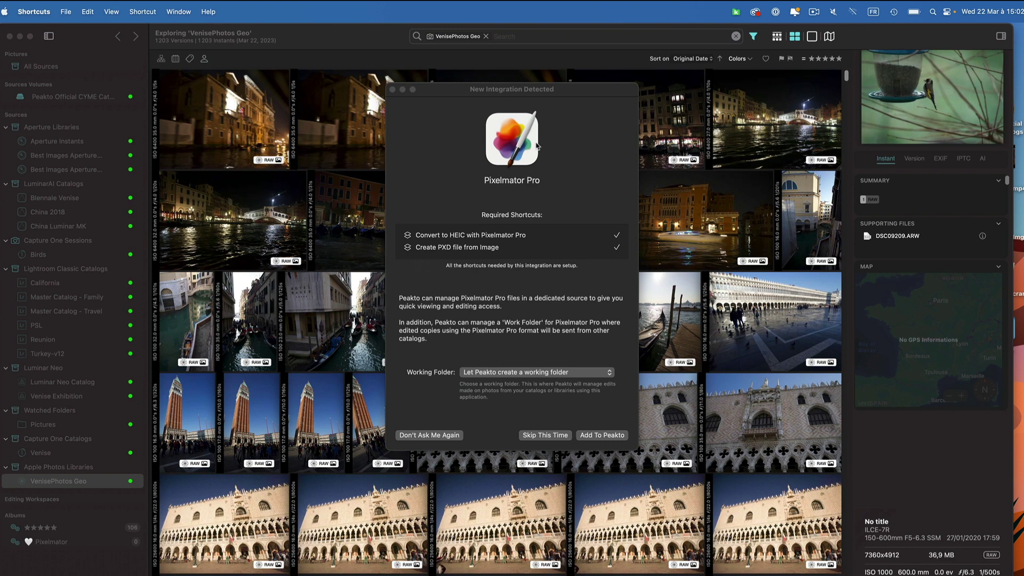
# Step: Keep 'Let Peakto create a working folder' and add the Pixelmator Pro integration to Peakto
pyautogui.click(538, 90)
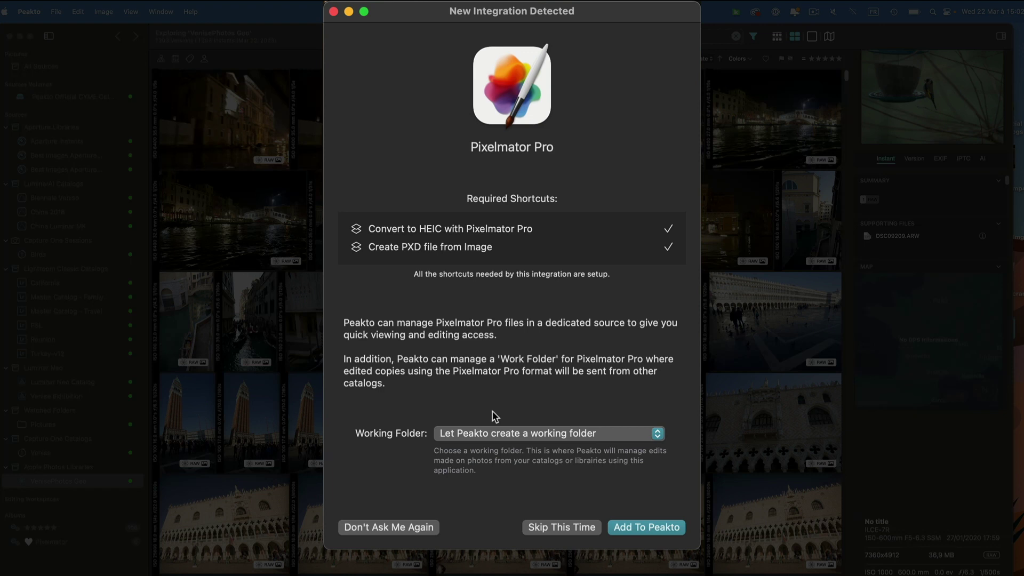
pyautogui.click(513, 433)
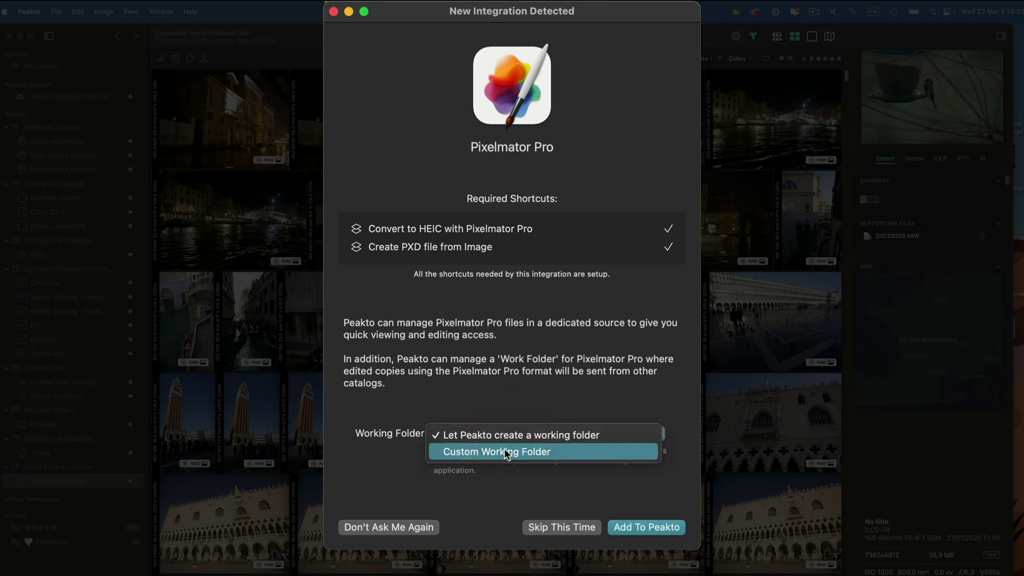
pyautogui.click(509, 435)
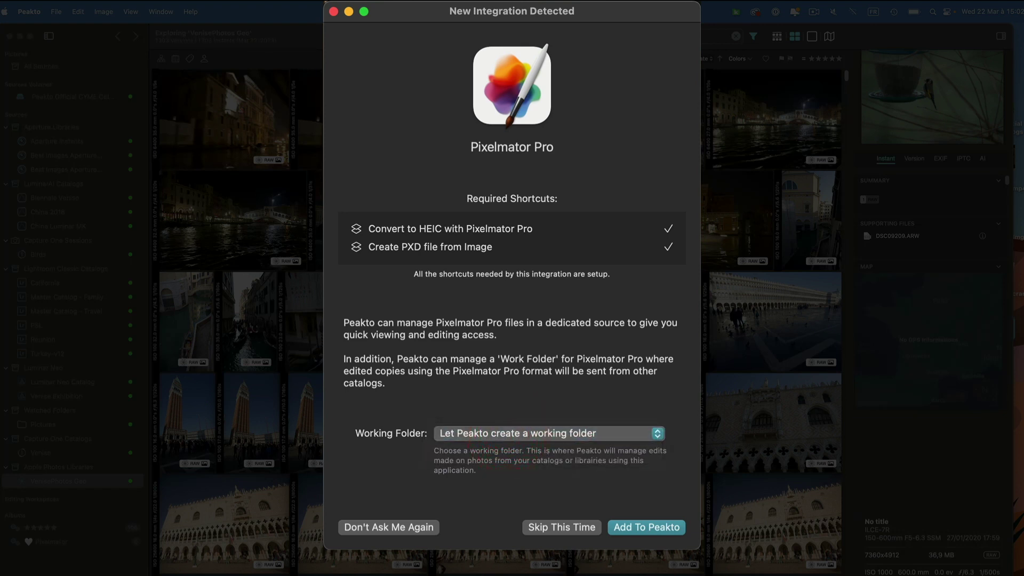
pyautogui.click(645, 527)
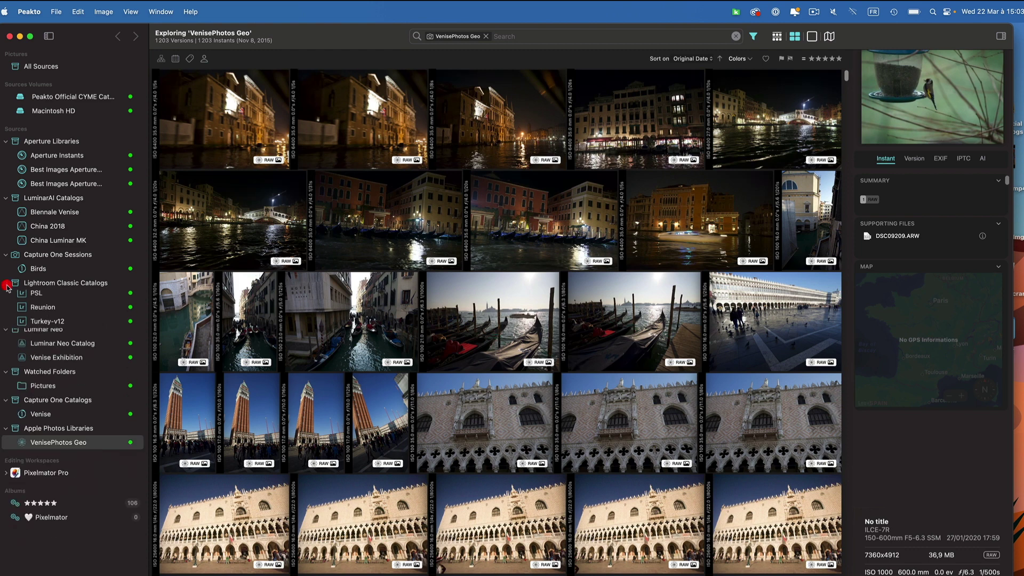
# Step: Expand Pixelmator Pro under Editing Workspaces, check its empty Work Folder, then show all its documents
pyautogui.click(7, 442)
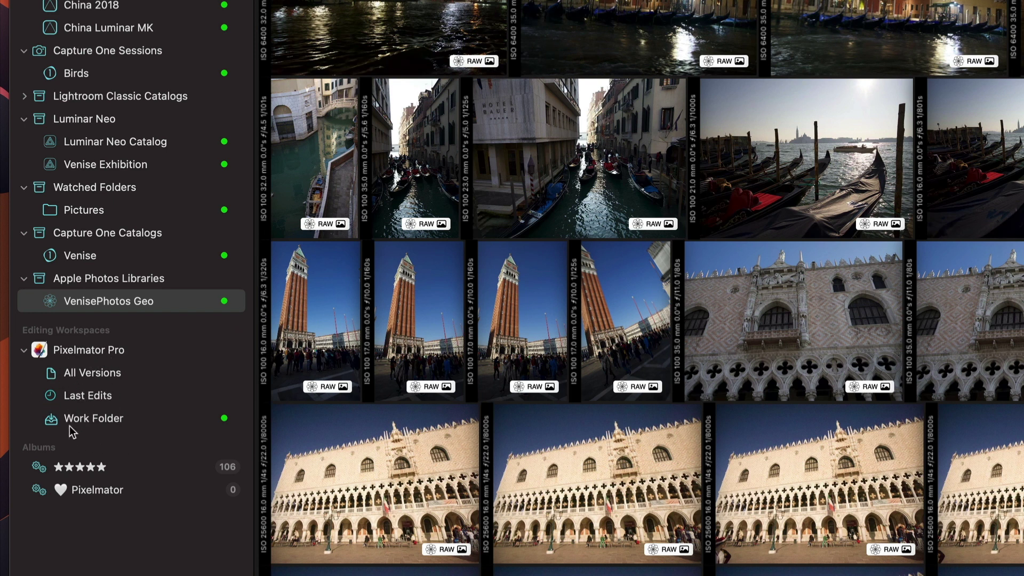
pyautogui.click(81, 419)
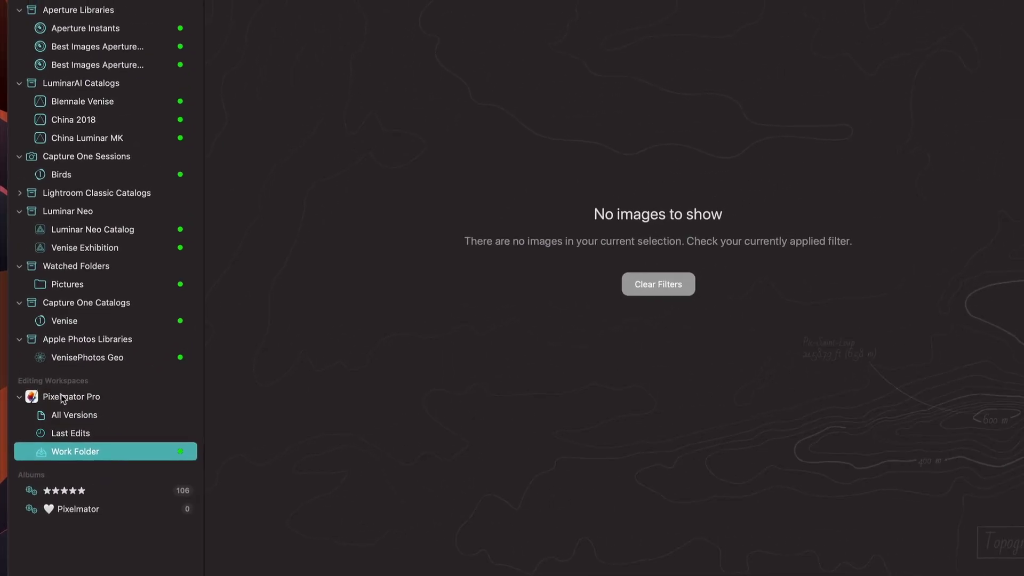
pyautogui.click(62, 397)
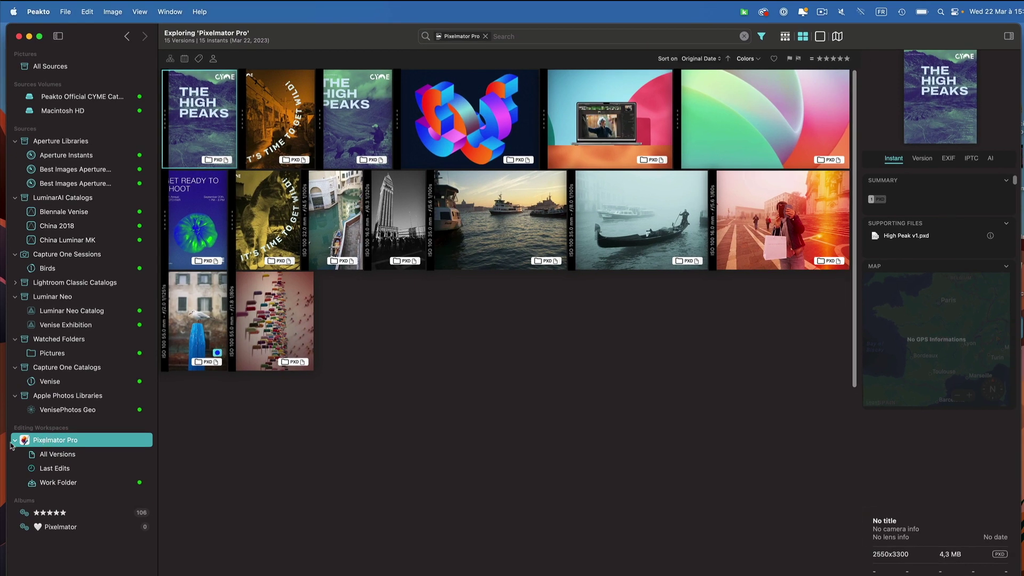
# Step: Collapse and re-expand the Pixelmator Pro workspace, then show All Versions of its documents
pyautogui.click(14, 445)
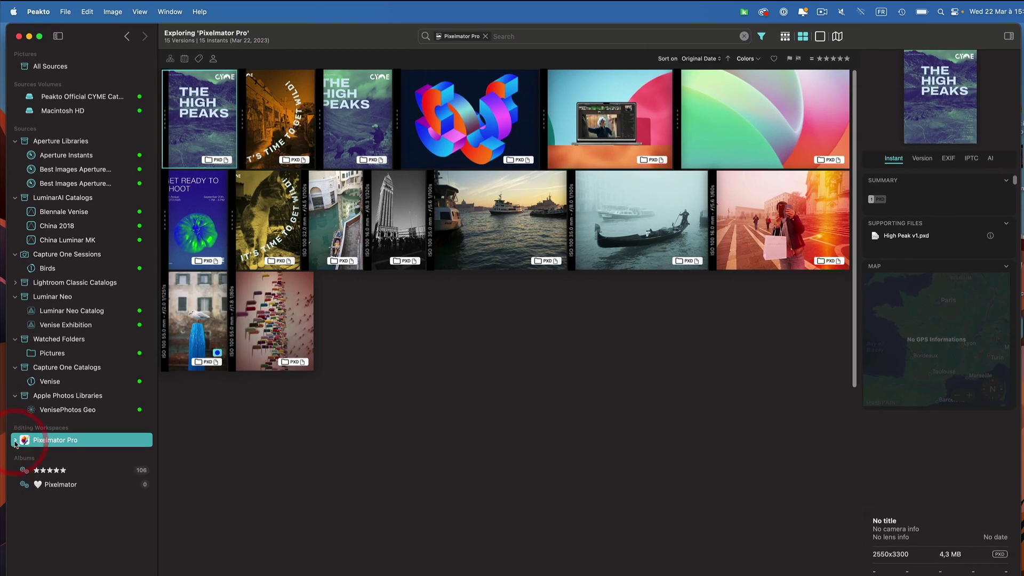
pyautogui.click(14, 445)
pyautogui.click(50, 456)
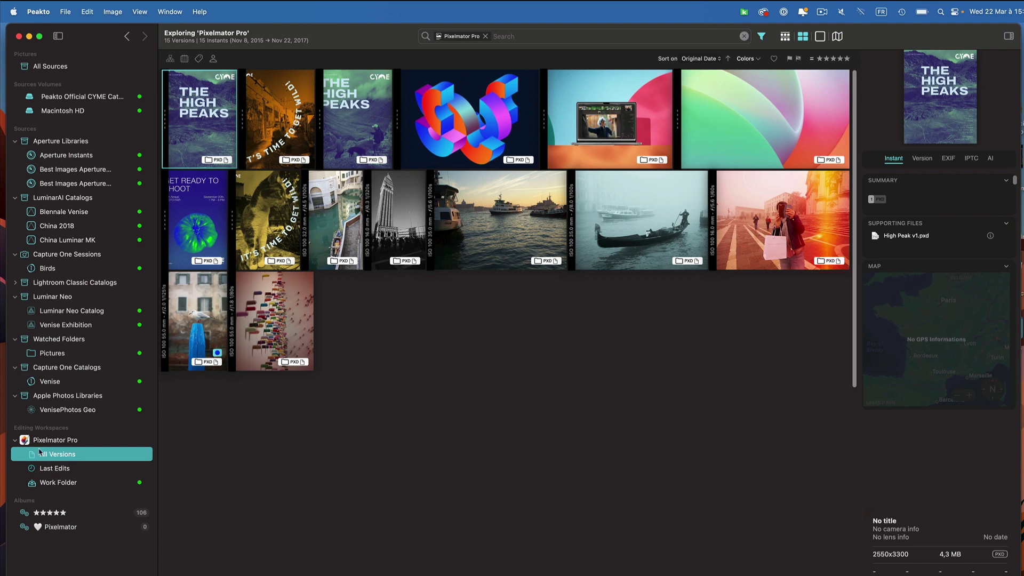
# Step: Narrow the Pictures folder to its Pixelmator Pro subfolder, then return to the Pixelmator Pro workspace
pyautogui.click(46, 355)
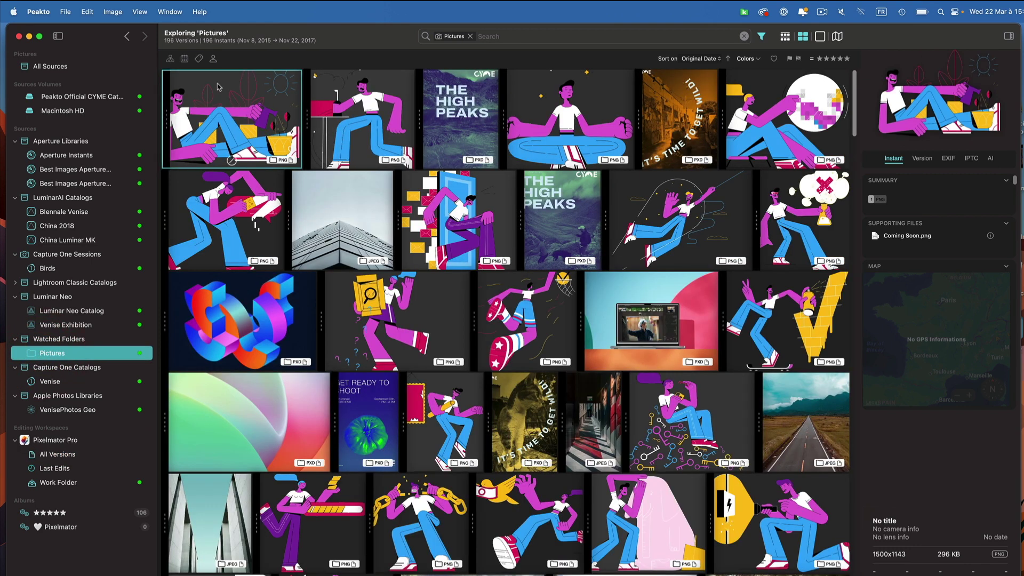
pyautogui.click(172, 60)
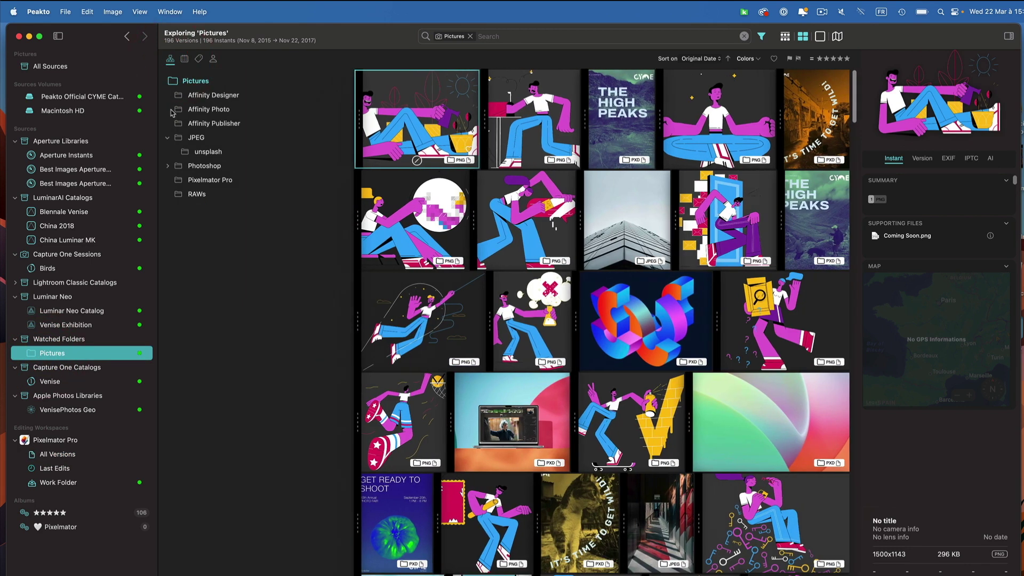
pyautogui.click(197, 181)
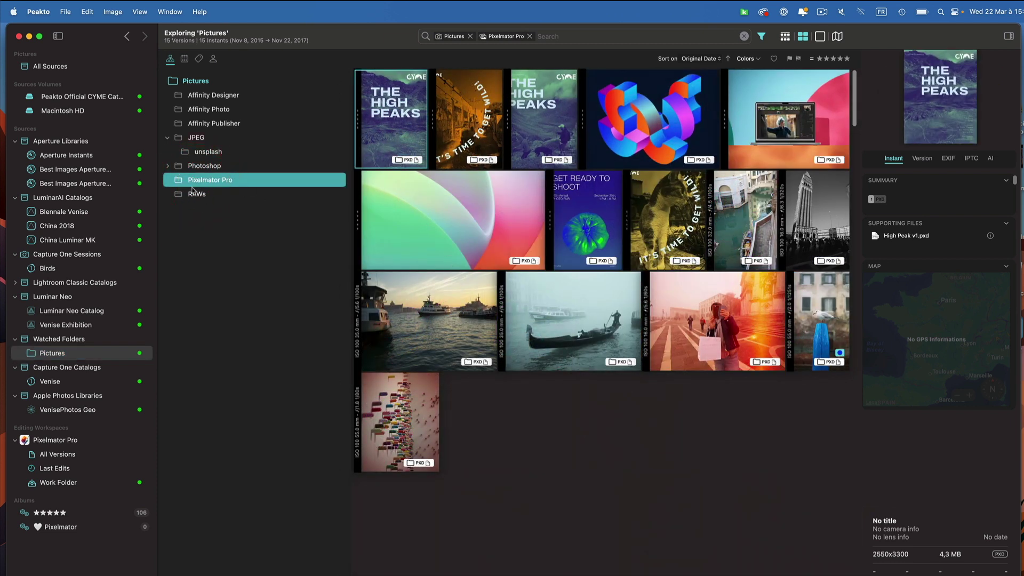
pyautogui.click(170, 59)
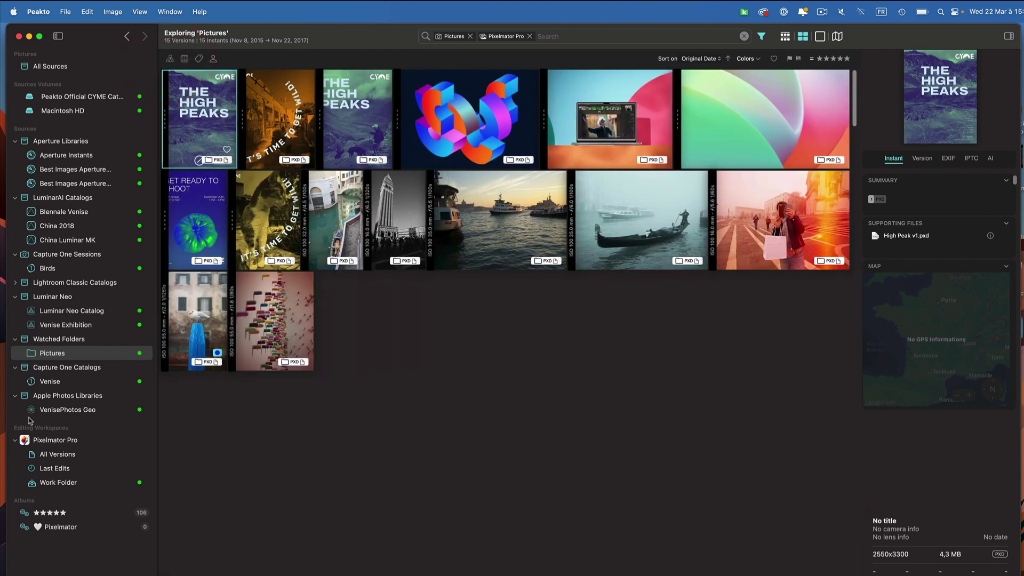
pyautogui.click(42, 441)
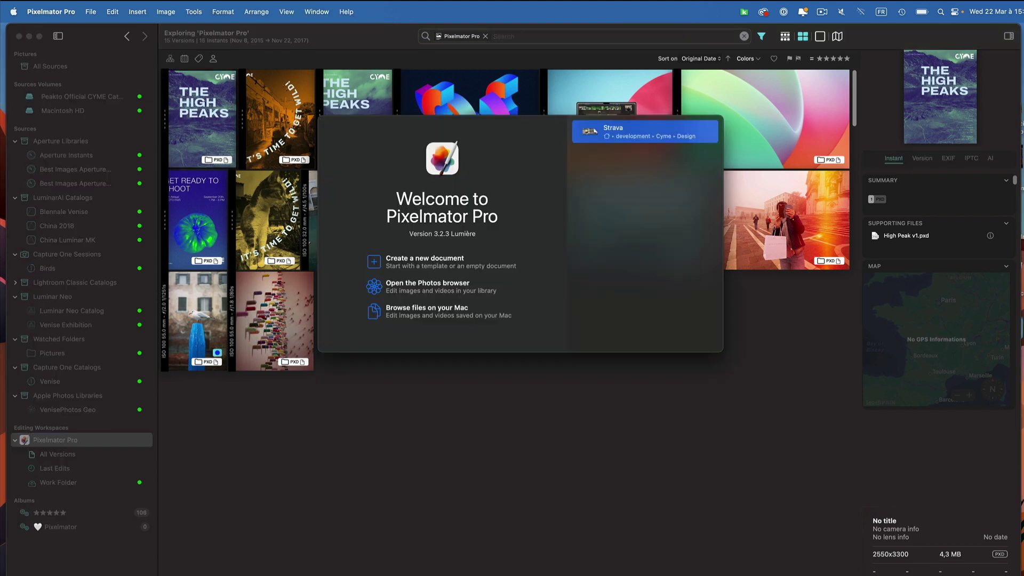
# Step: Create a new Pixelmator Pro document from the Reward Yourself poster template
pyautogui.click(425, 261)
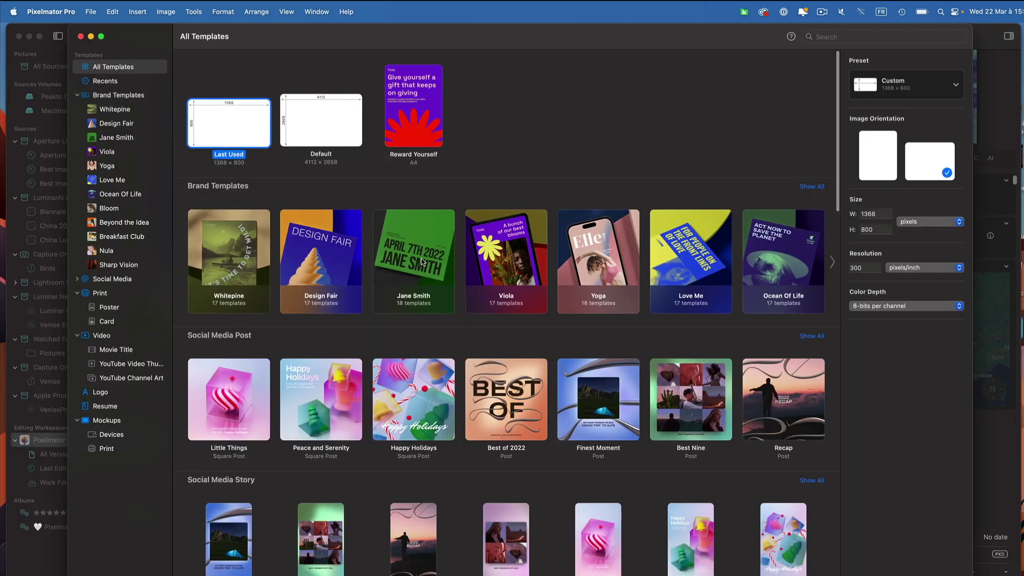
pyautogui.scroll(-15, 375, 409)
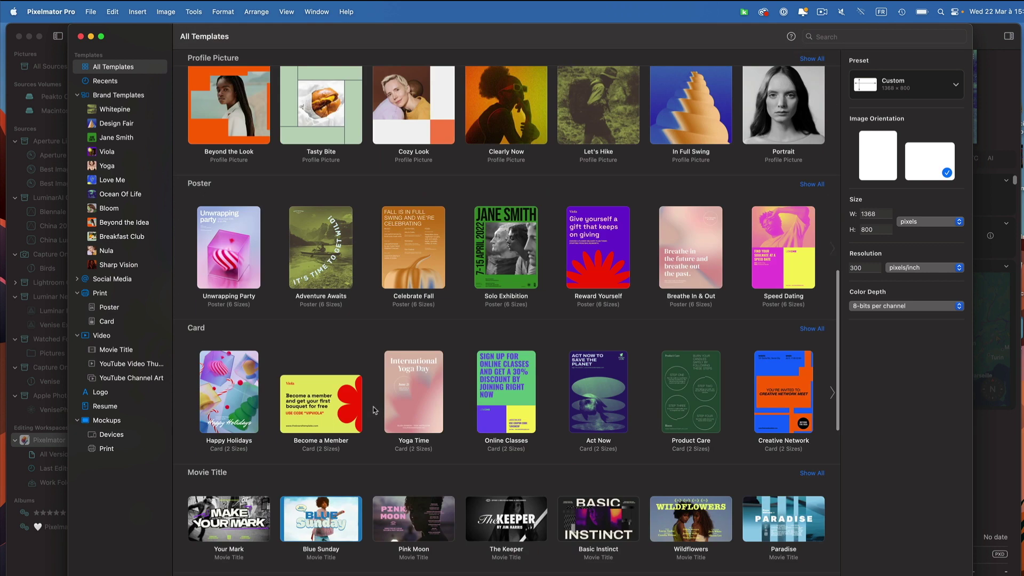
pyautogui.click(588, 239)
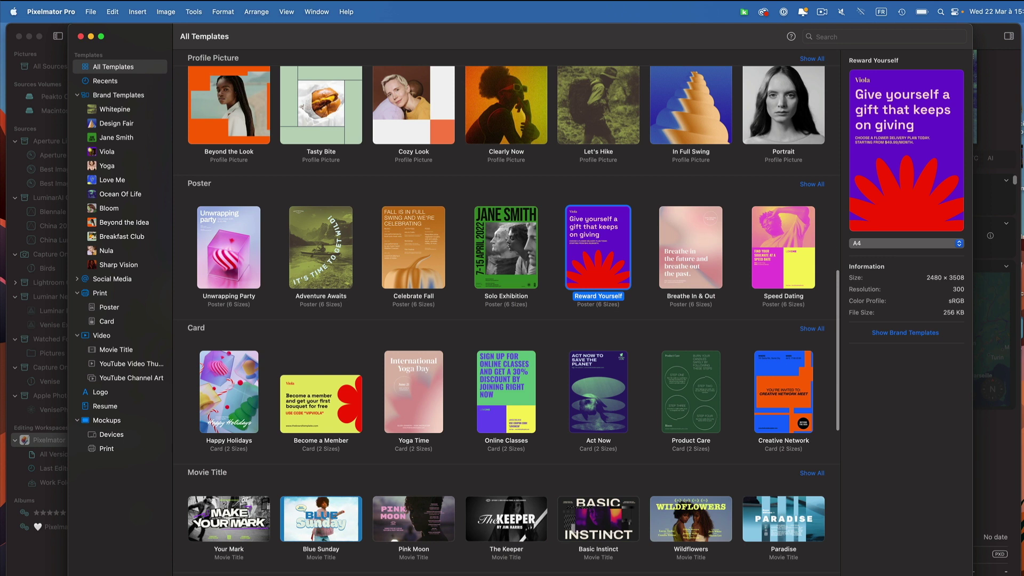
pyautogui.doubleClick(594, 245)
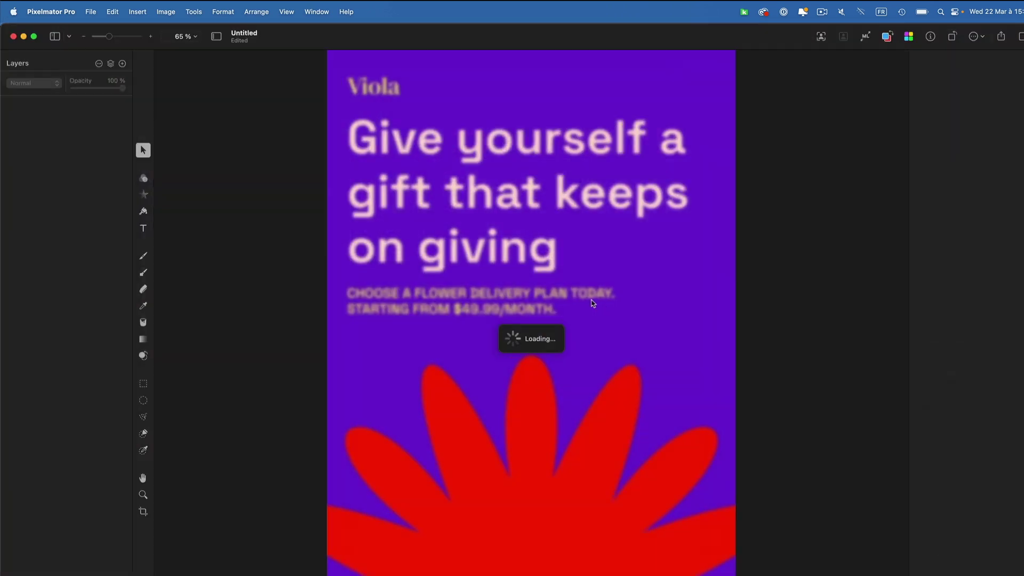
# Step: Replace the poster headline with 'Peakto is a great companion for me'
pyautogui.doubleClick(469, 150)
pyautogui.click(501, 142)
pyautogui.moveTo(348, 137); pyautogui.dragTo(557, 248)
pyautogui.write('Peakto')
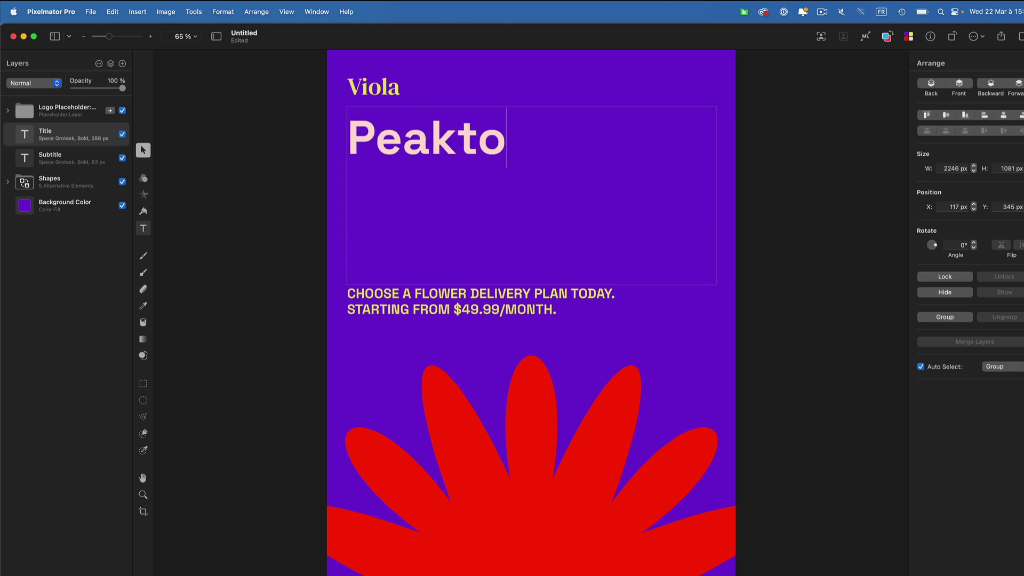
pyautogui.write(' is a gre')
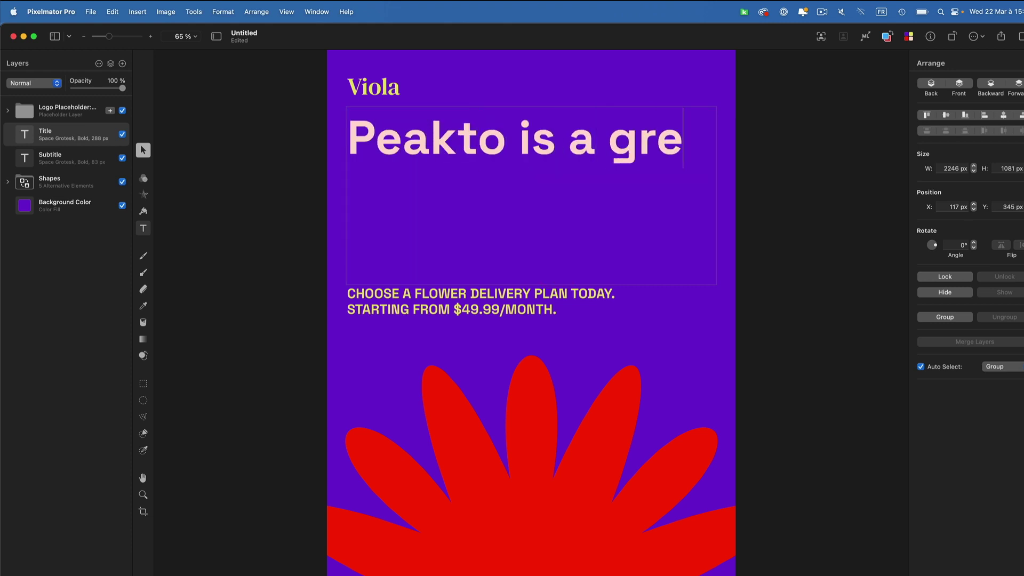
pyautogui.write('at comp')
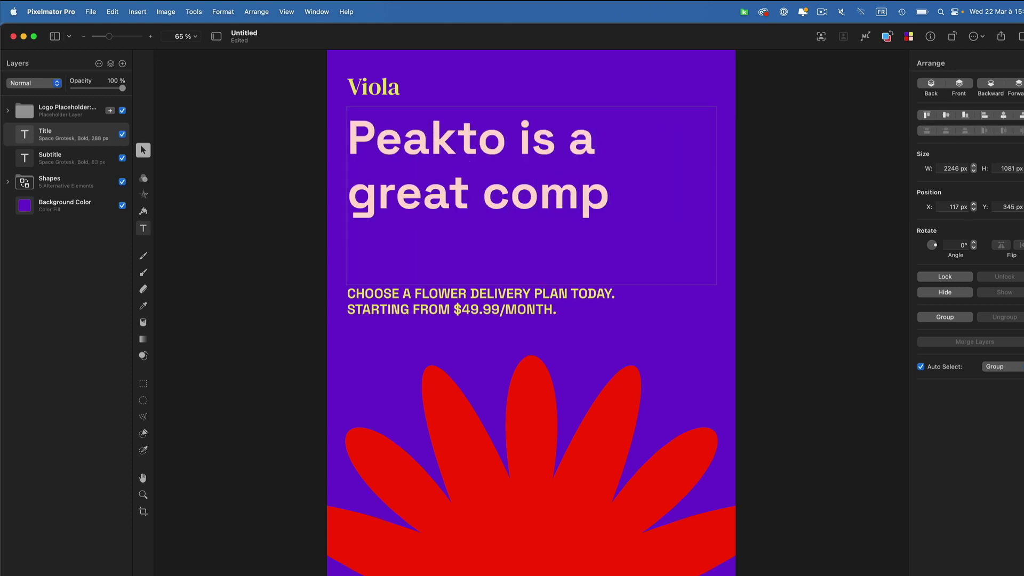
pyautogui.write('anion for')
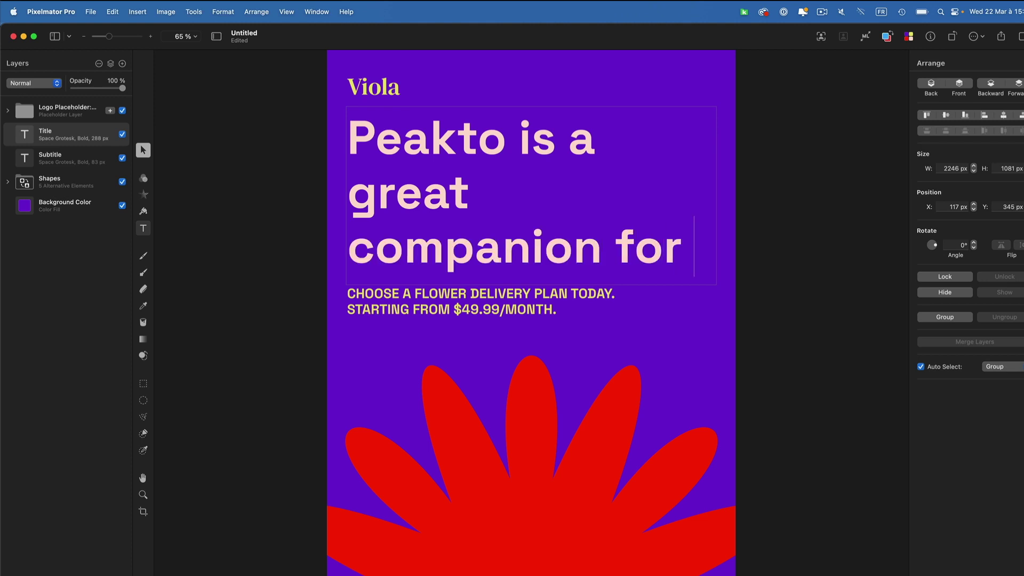
pyautogui.write(' me')
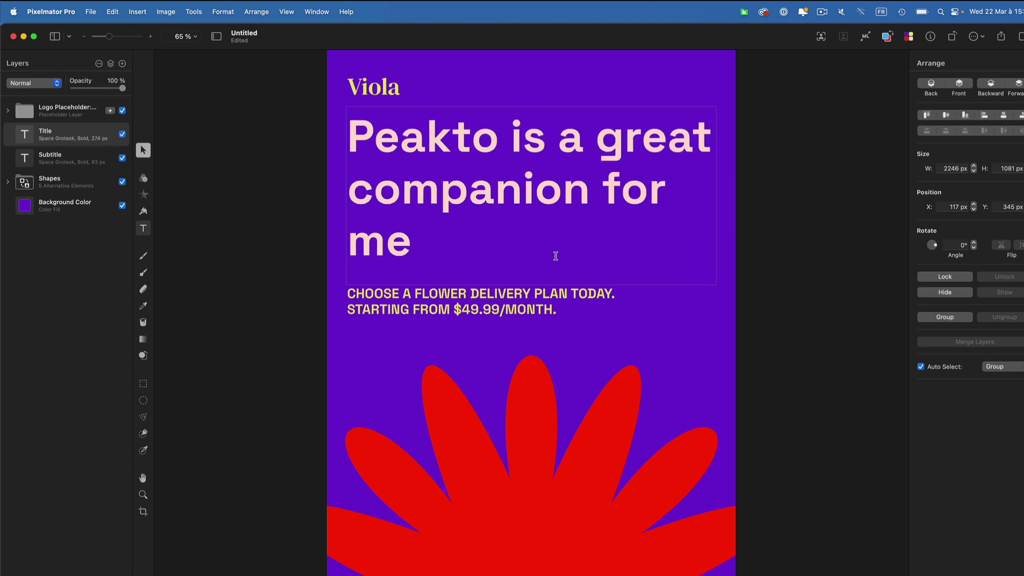
# Step: Save the poster as 'Poster' in the Pixelmator Pro folder, then minimize Pixelmator Pro
pyautogui.click(91, 12)
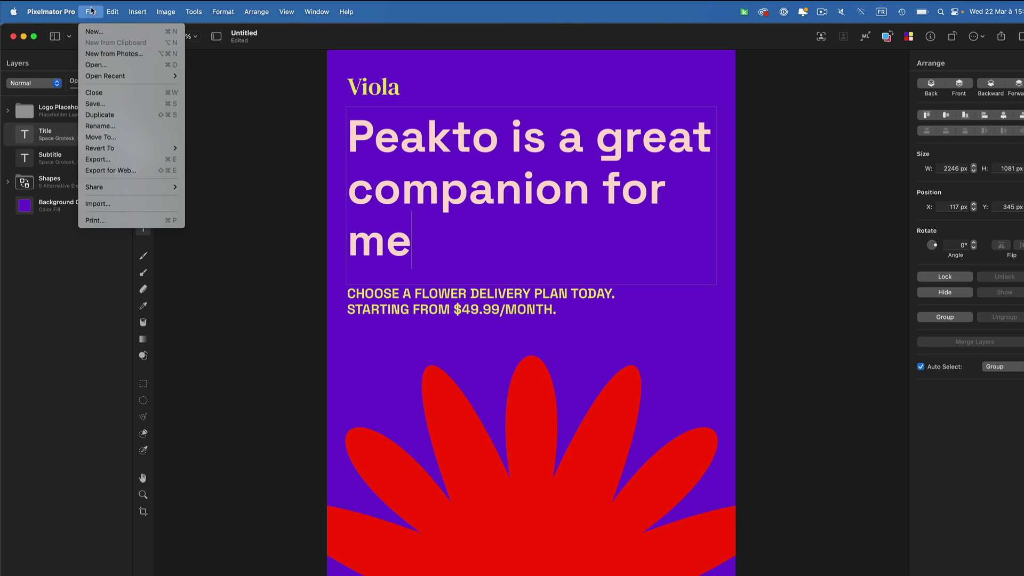
pyautogui.click(104, 103)
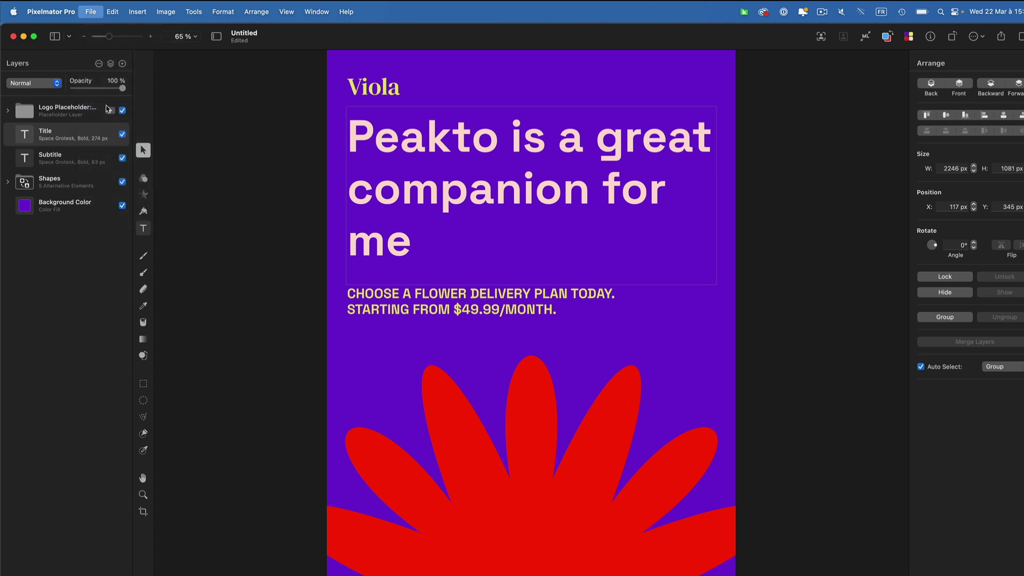
pyautogui.click(544, 244)
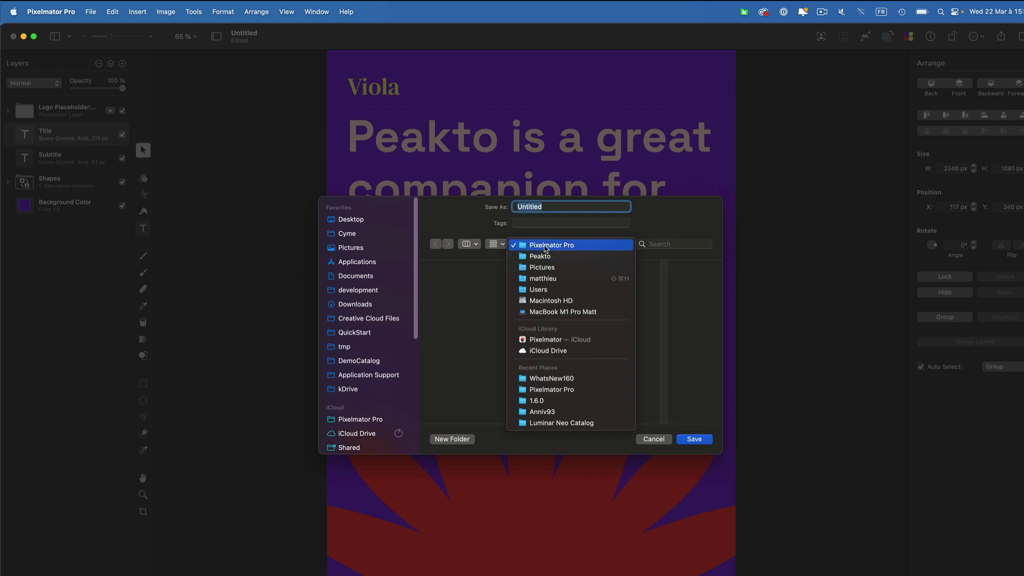
pyautogui.click(544, 245)
pyautogui.write('P')
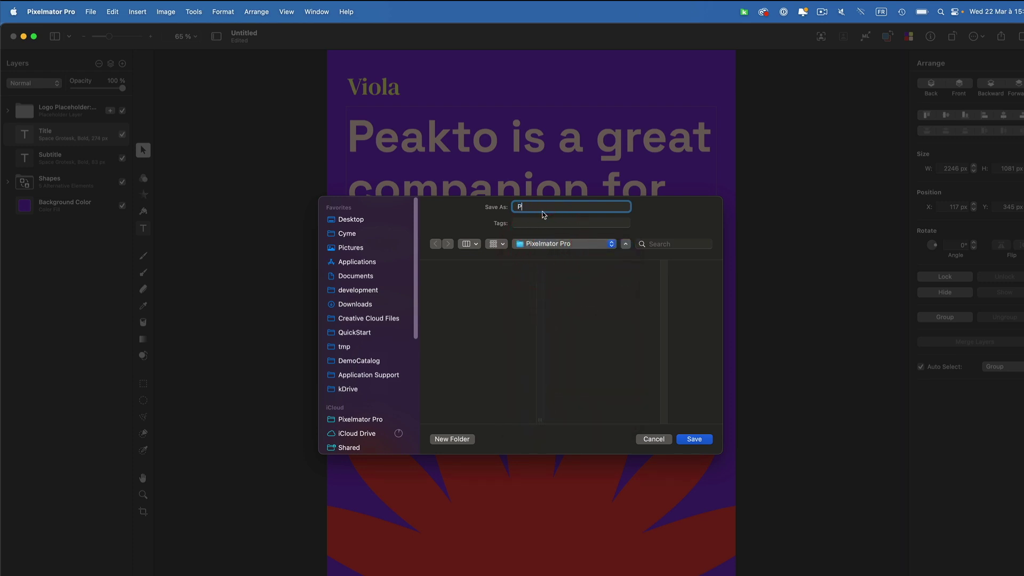
pyautogui.write('oster')
pyautogui.click(694, 440)
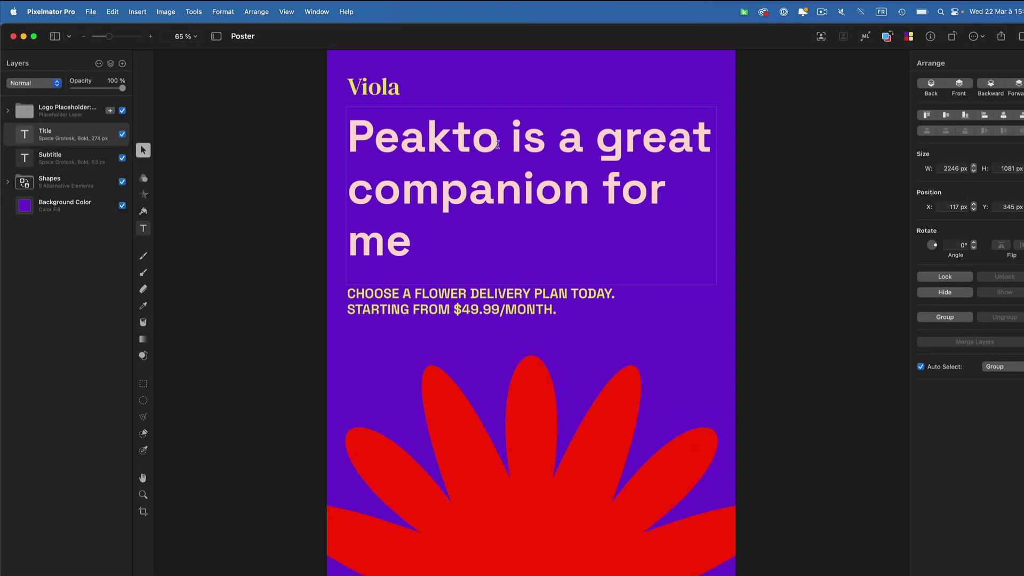
pyautogui.click(24, 37)
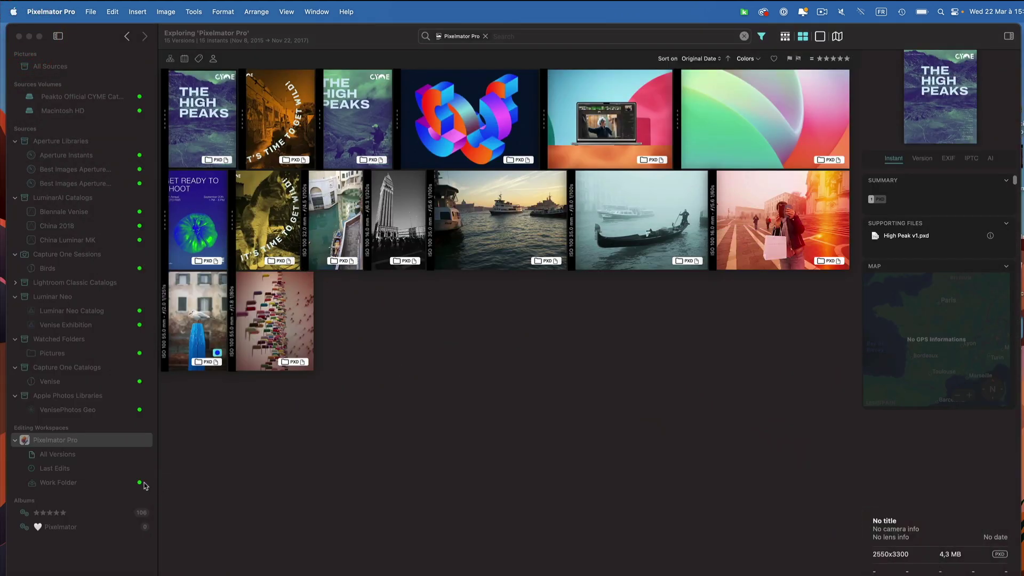
# Step: Back in Peakto, view the newly saved poster full size, then switch to the Candy image
pyautogui.click(224, 463)
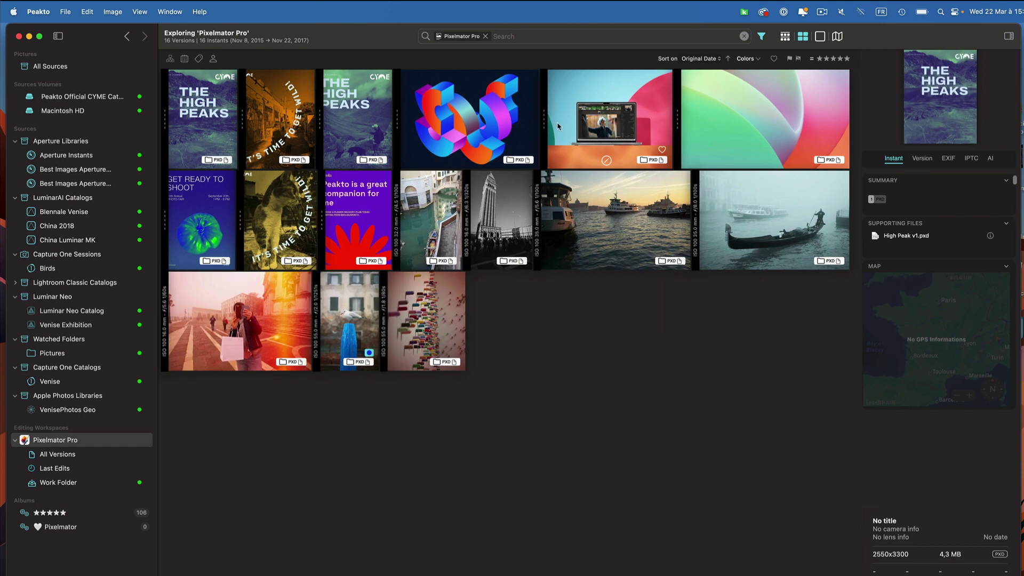
pyautogui.click(356, 213)
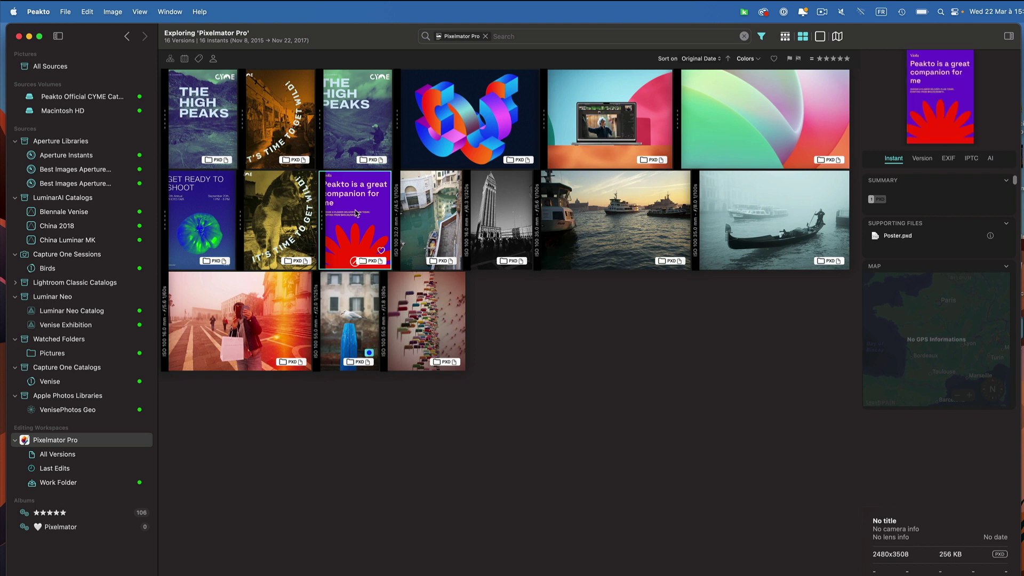
pyautogui.doubleClick(356, 213)
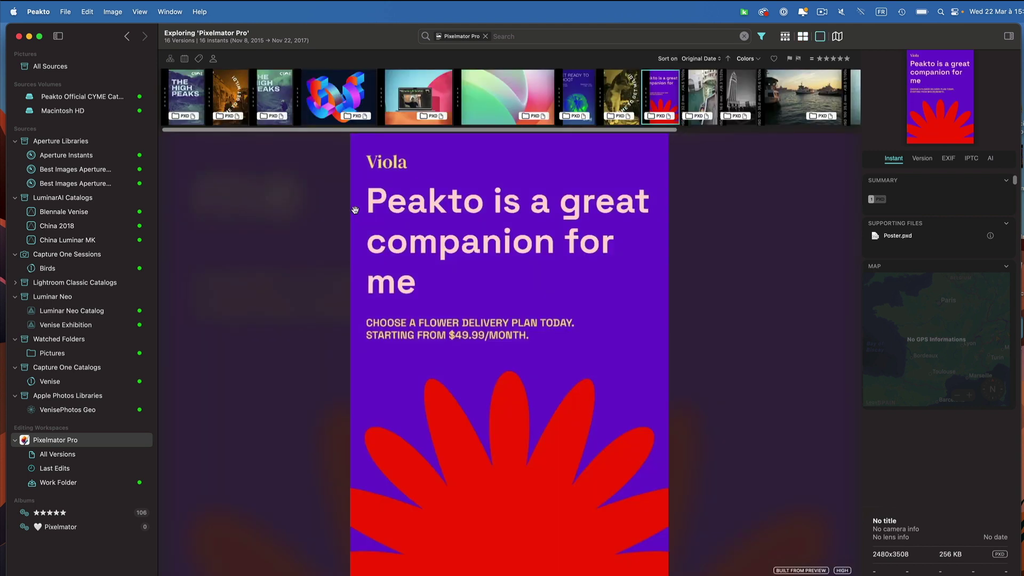
pyautogui.click(496, 98)
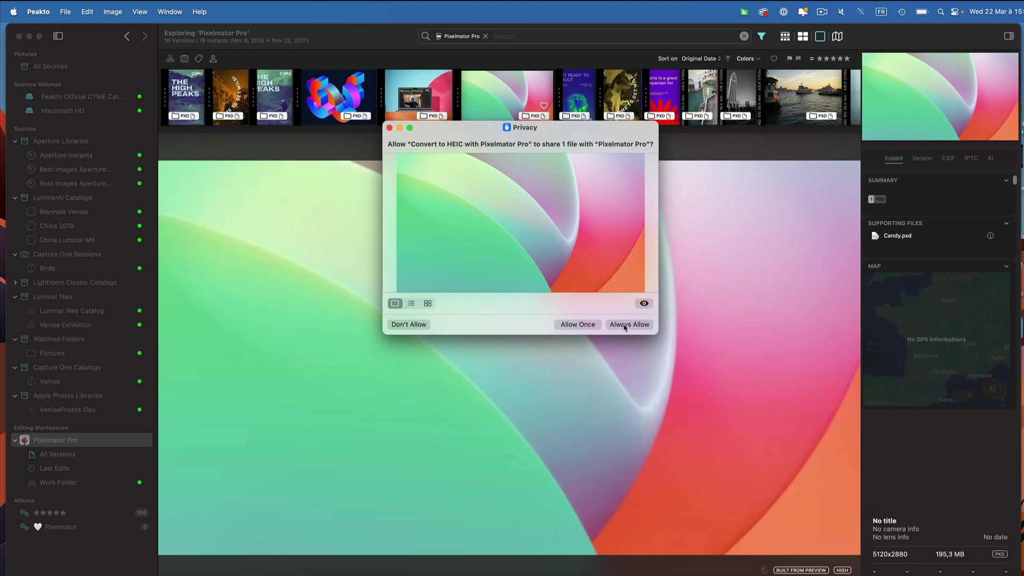
# Step: Always allow the HEIC conversion, then pan the zoomed Candy.pxd preview toward its red area
pyautogui.click(629, 324)
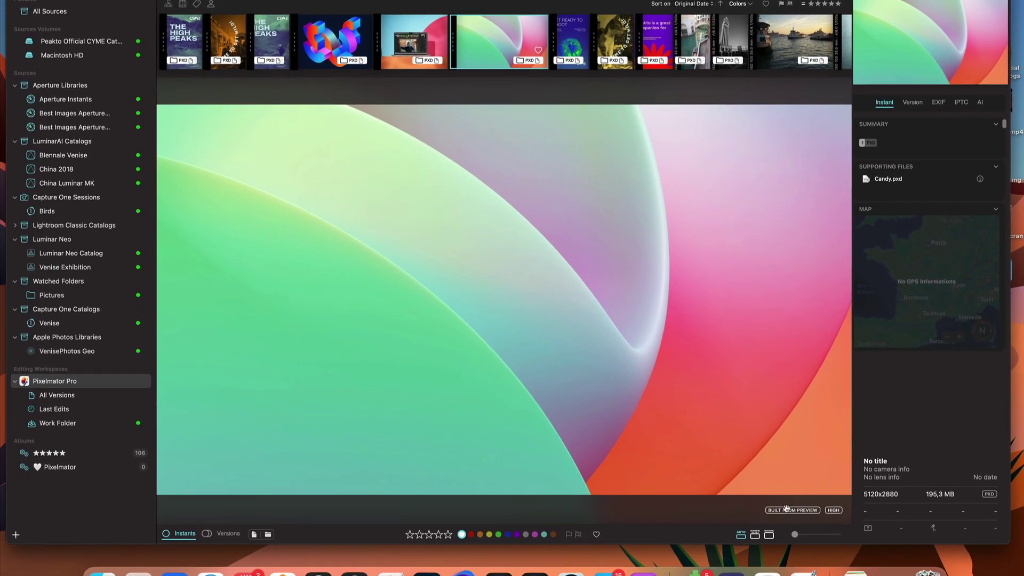
pyautogui.scroll(5, 688, 265)
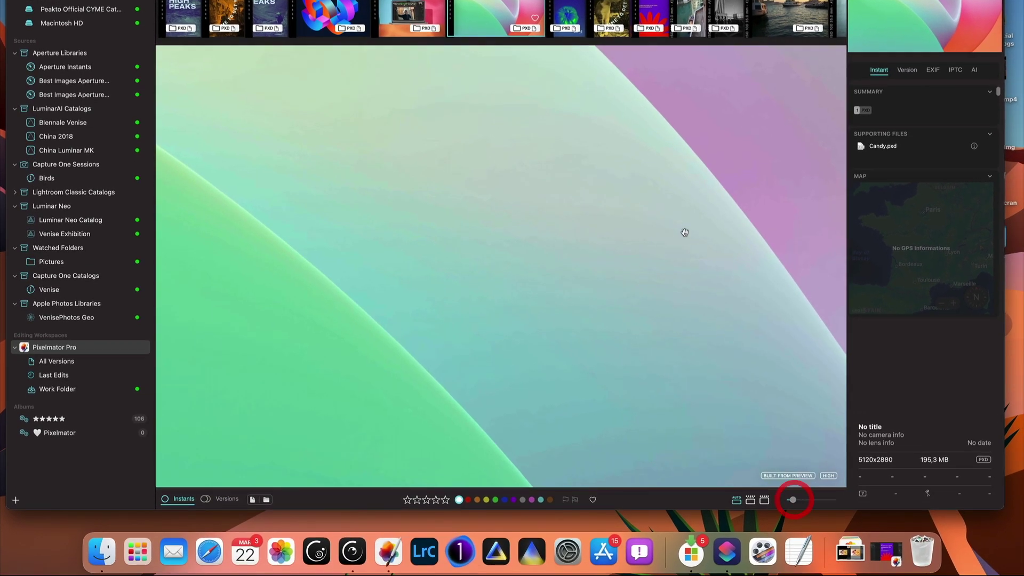
pyautogui.moveTo(684, 232); pyautogui.dragTo(480, 141)
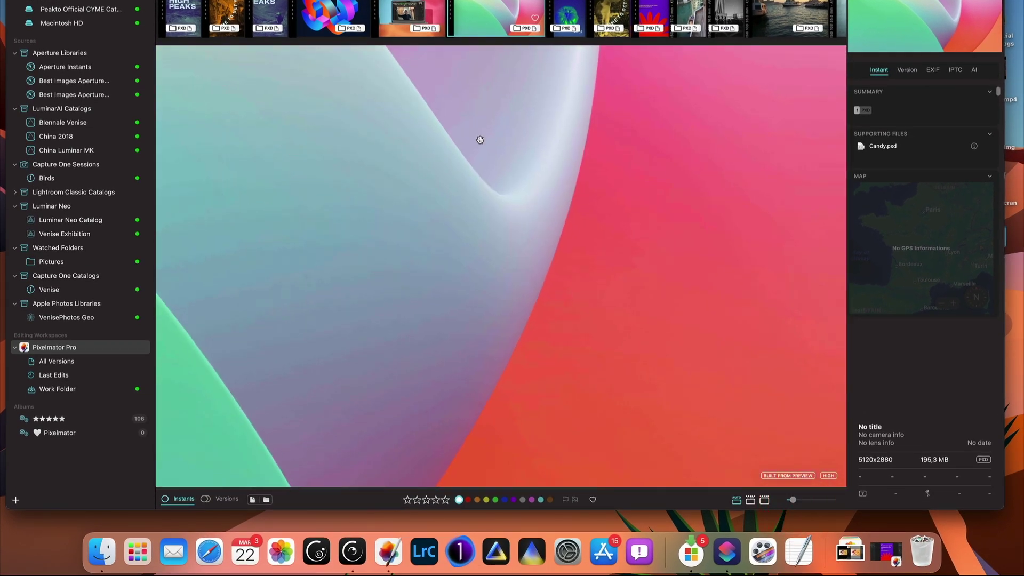
pyautogui.click(480, 140)
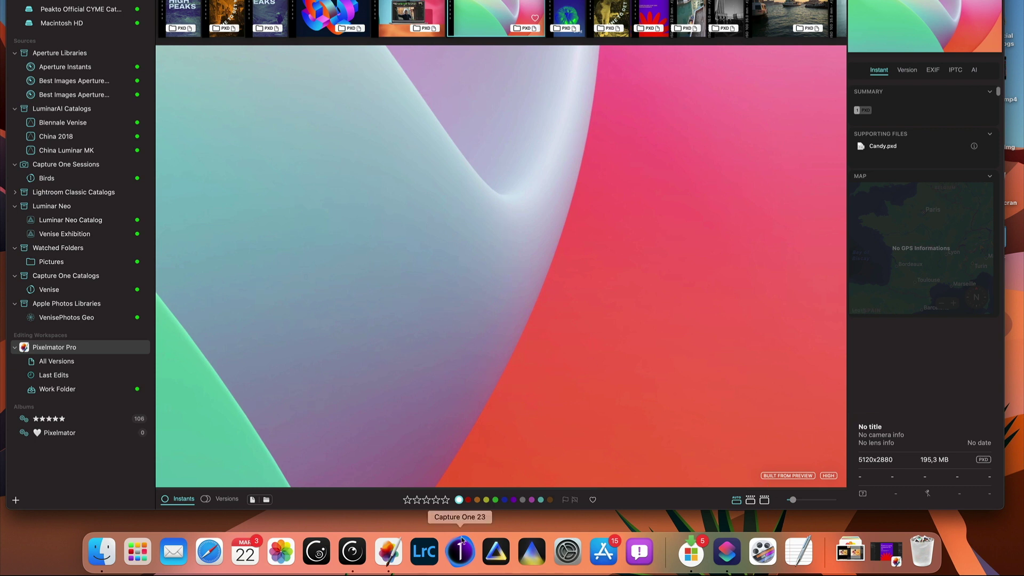
pyautogui.click(388, 551)
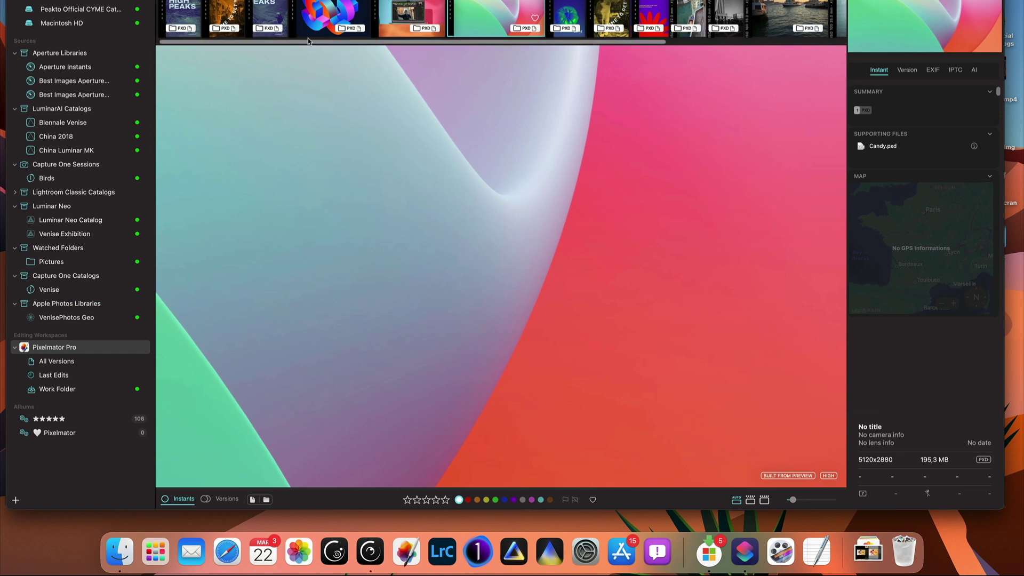
# Step: Pan across Bold Bends.pxd, then show the whole Poster document and bring up its actions
pyautogui.click(315, 8)
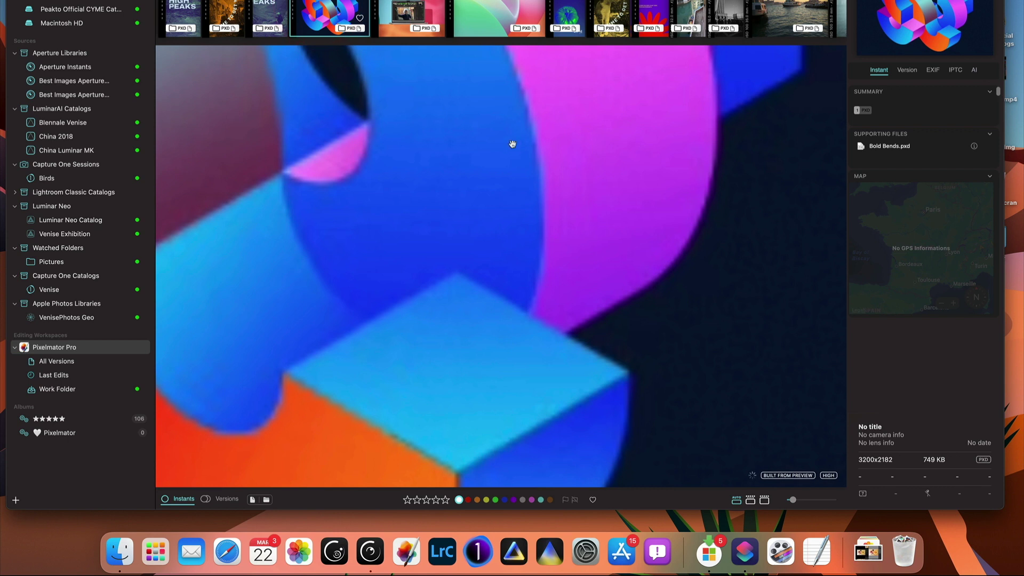
pyautogui.moveTo(528, 340); pyautogui.dragTo(789, 264)
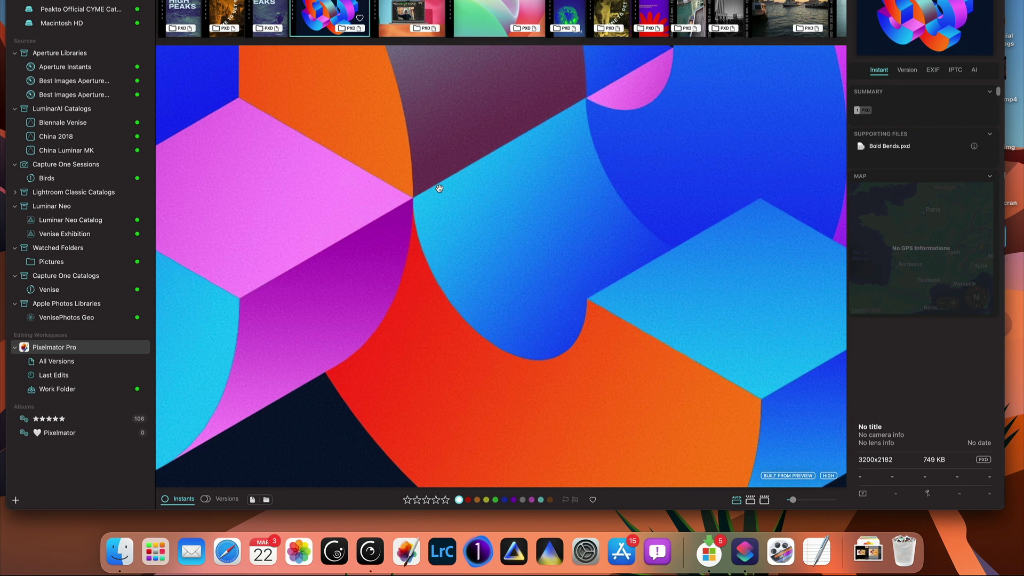
pyautogui.click(654, 5)
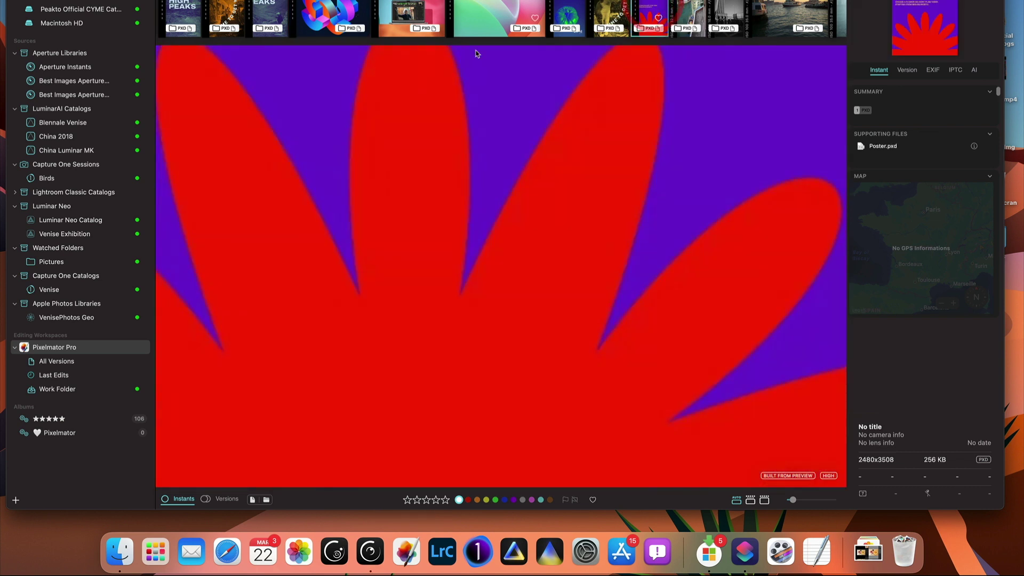
pyautogui.click(789, 503)
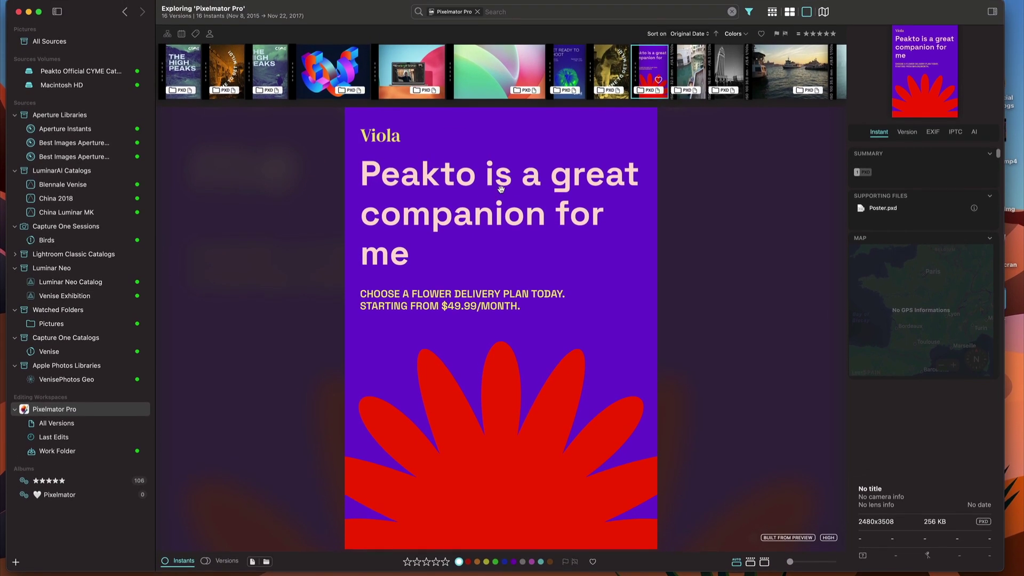
pyautogui.rightClick(438, 192)
# Step: Open the poster in Pixelmator Pro for editing
pyautogui.click(479, 211)
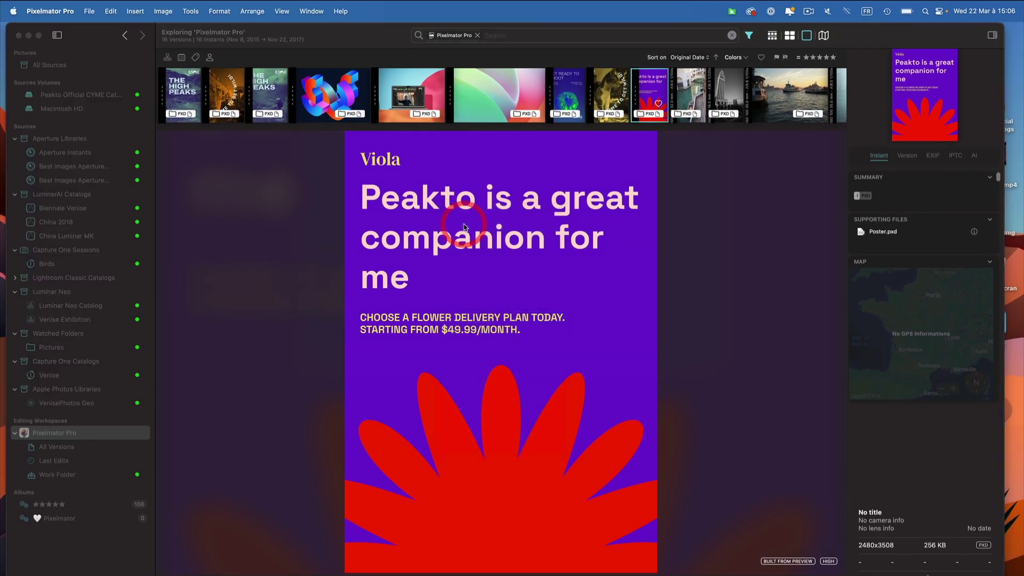
pyautogui.click(474, 136)
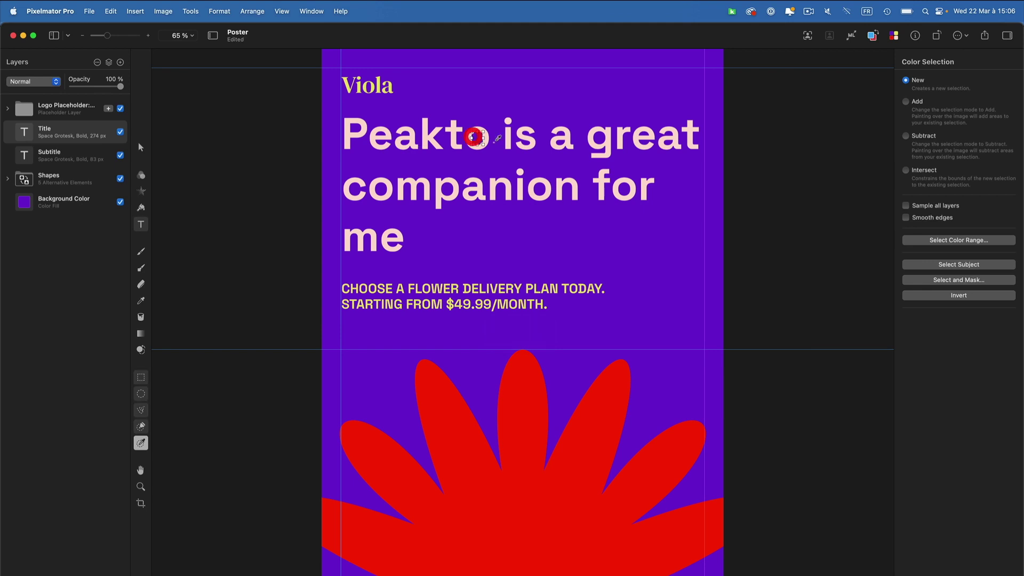
pyautogui.click(547, 138)
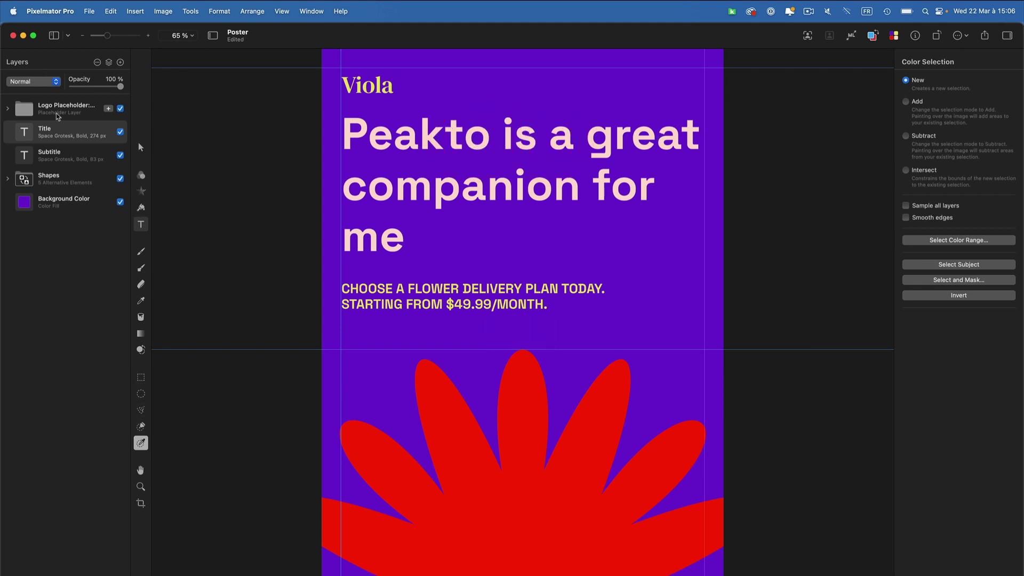
# Step: Replace 'great' with 'super' in the title, save, and return to Peakto
pyautogui.click(140, 223)
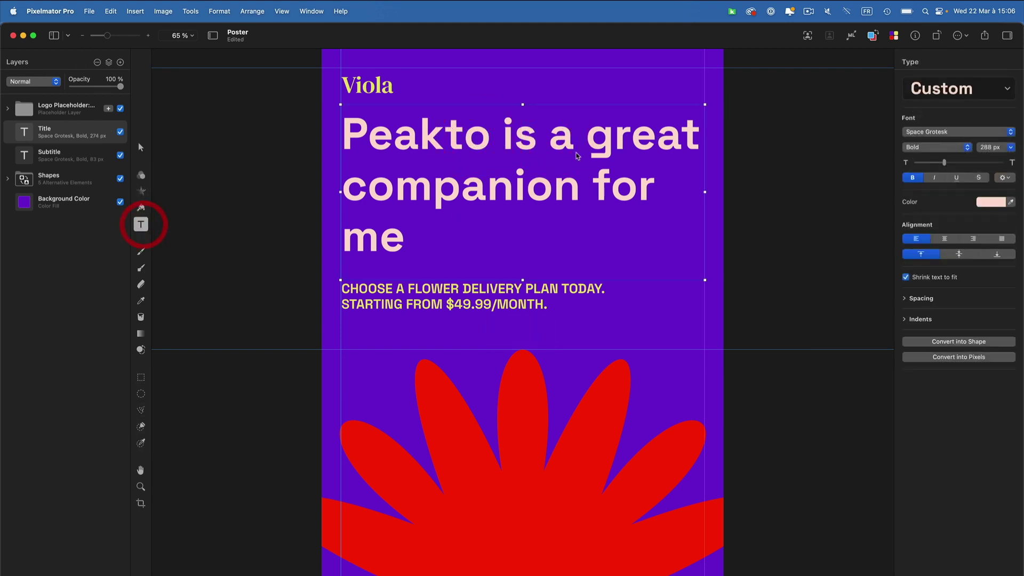
pyautogui.doubleClick(622, 137)
pyautogui.write('super')
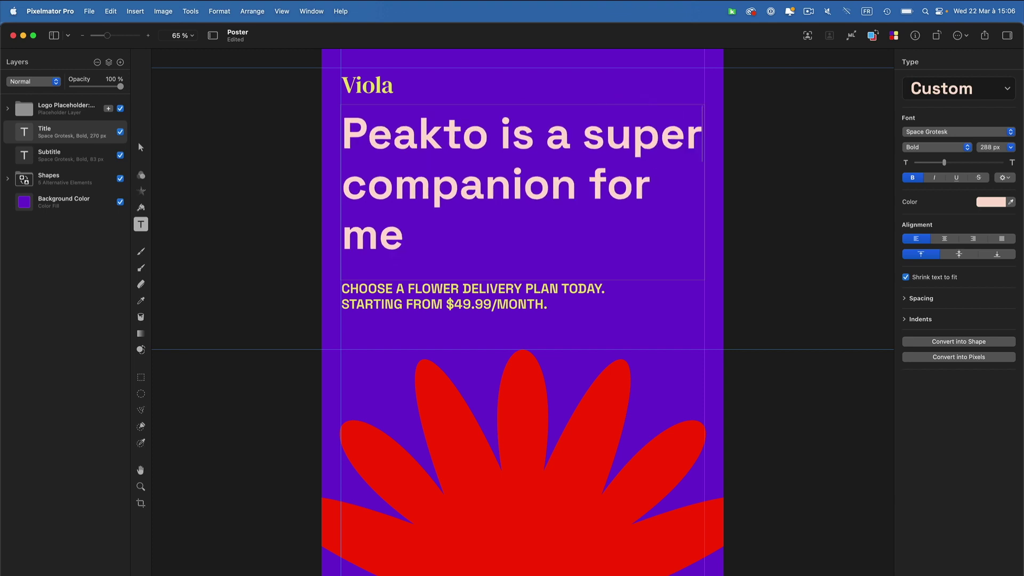
pyautogui.press('super+s')
pyautogui.press('super+Tab')
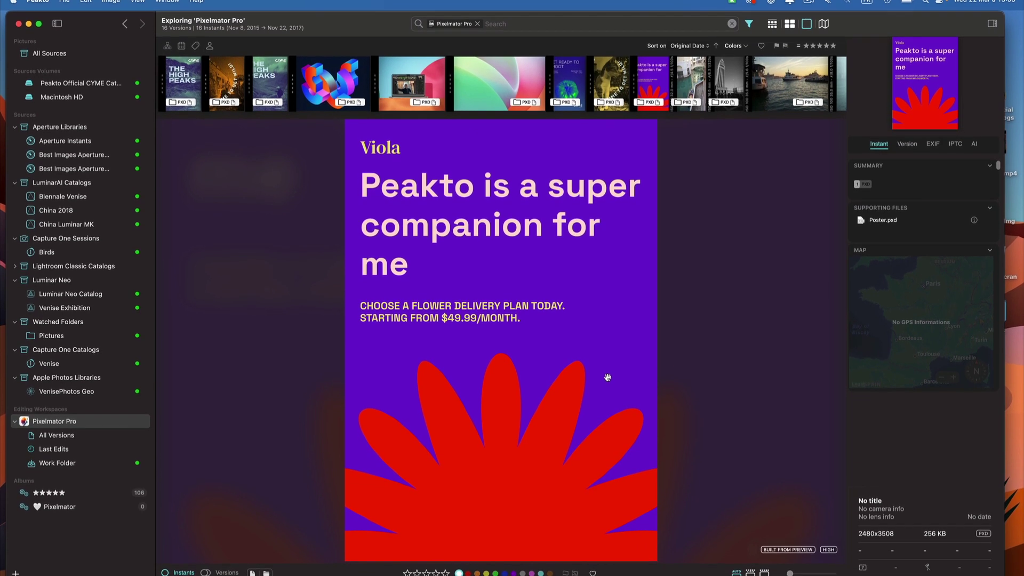
# Step: Switch to grid view and open the Venise Capture One catalog
pyautogui.click(789, 19)
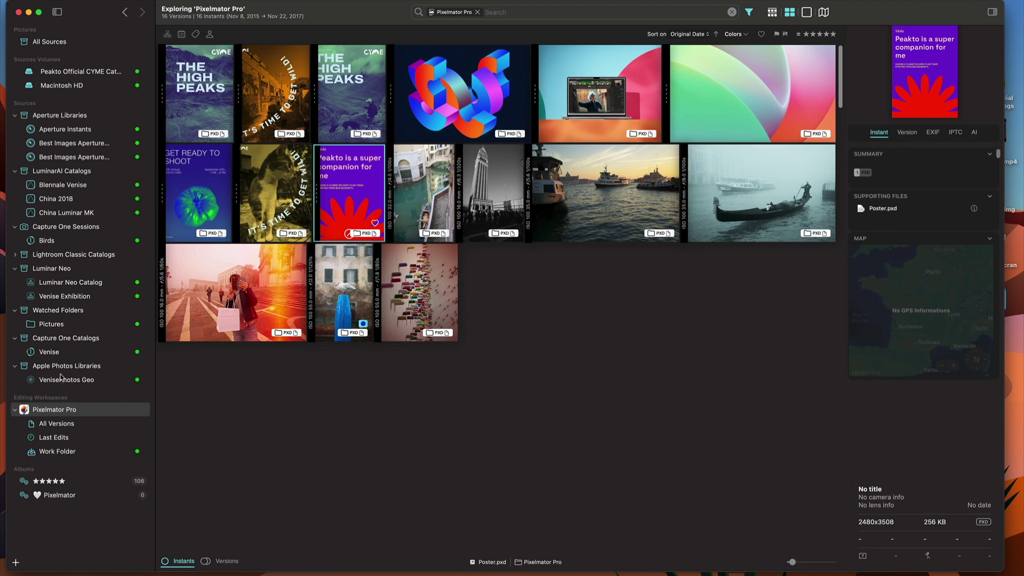
pyautogui.click(45, 352)
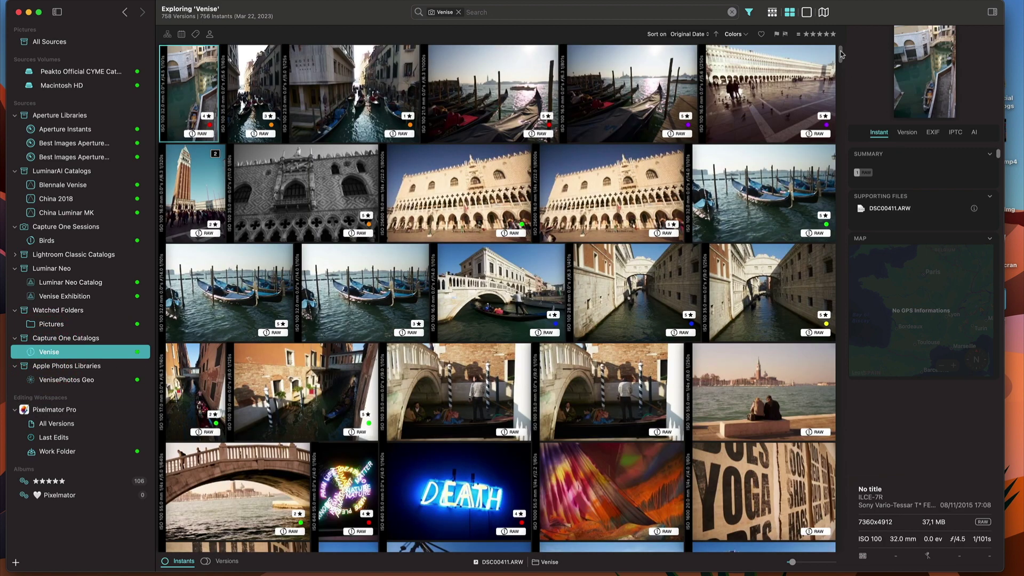
pyautogui.moveTo(838, 50); pyautogui.dragTo(835, 111)
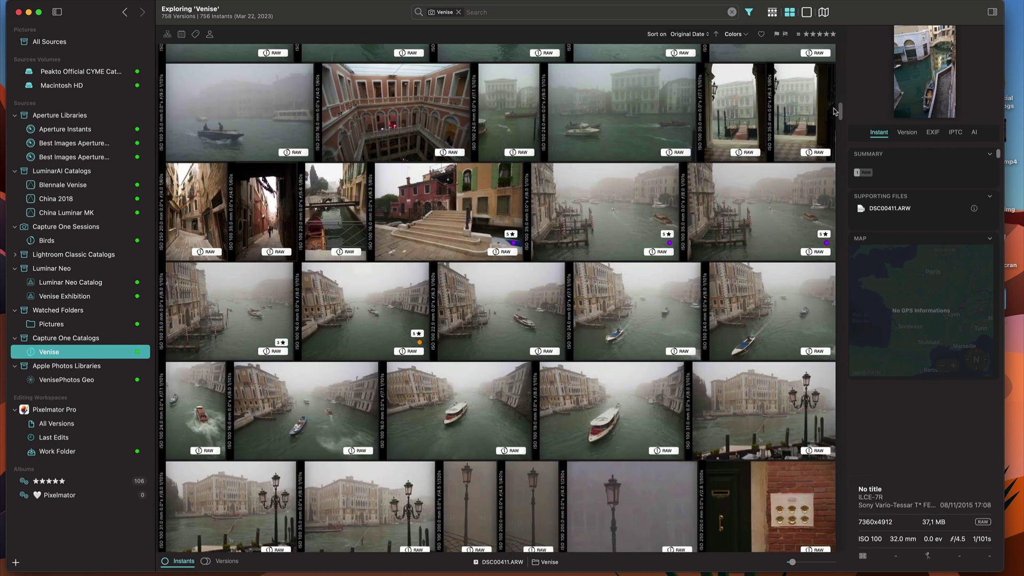
# Step: Copy DSC00695.ARW and edit it in Pixelmator Pro, always allowing image sharing
pyautogui.click(597, 210)
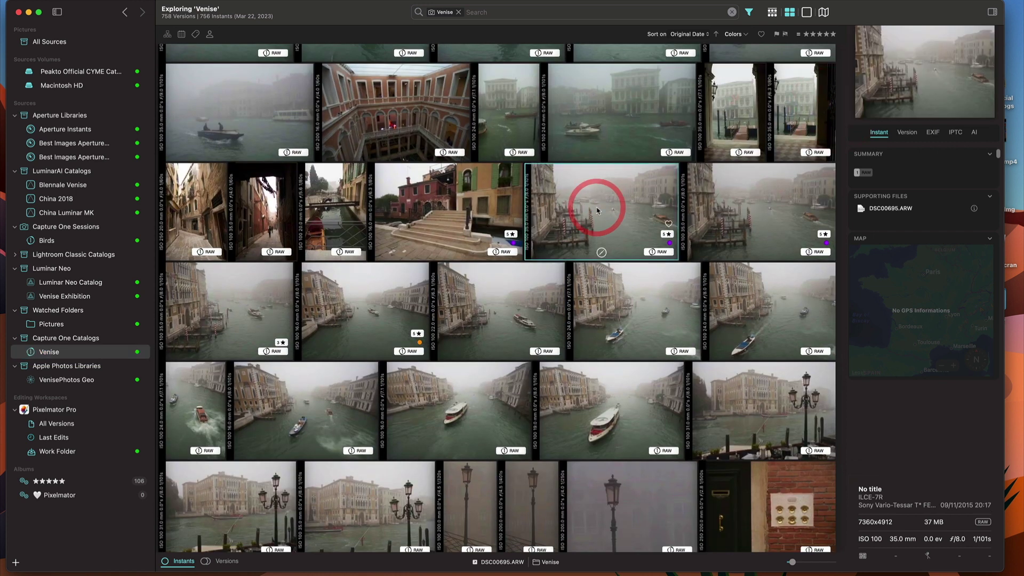
pyautogui.rightClick(596, 210)
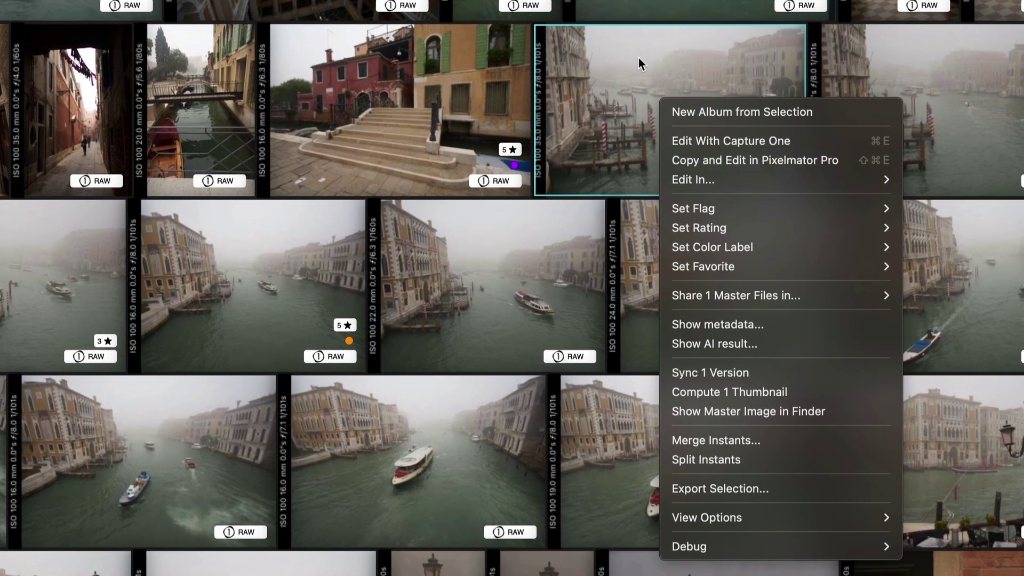
pyautogui.click(625, 64)
pyautogui.rightClick(670, 97)
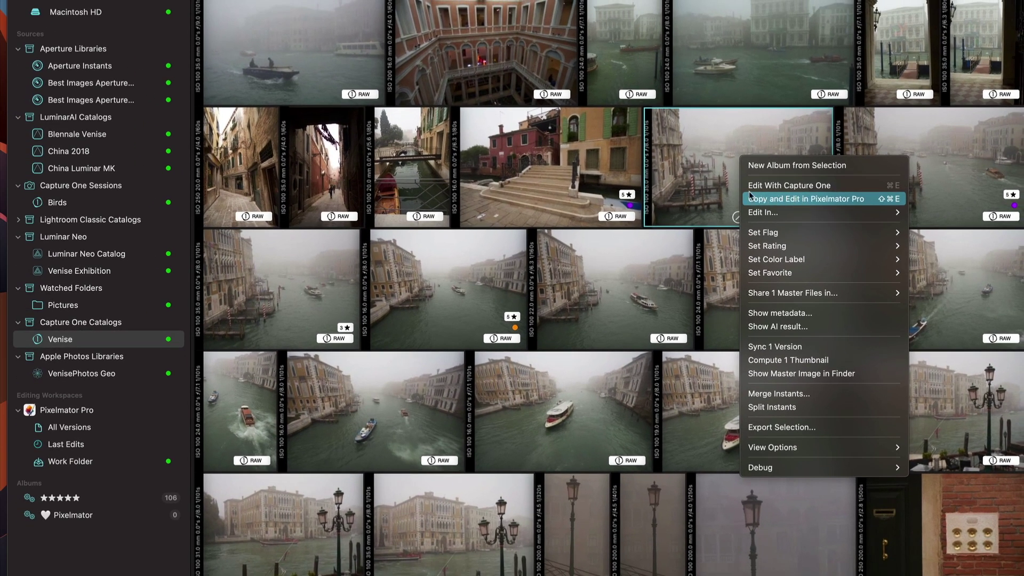
pyautogui.click(749, 198)
pyautogui.moveTo(680, 190); pyautogui.dragTo(80, 467)
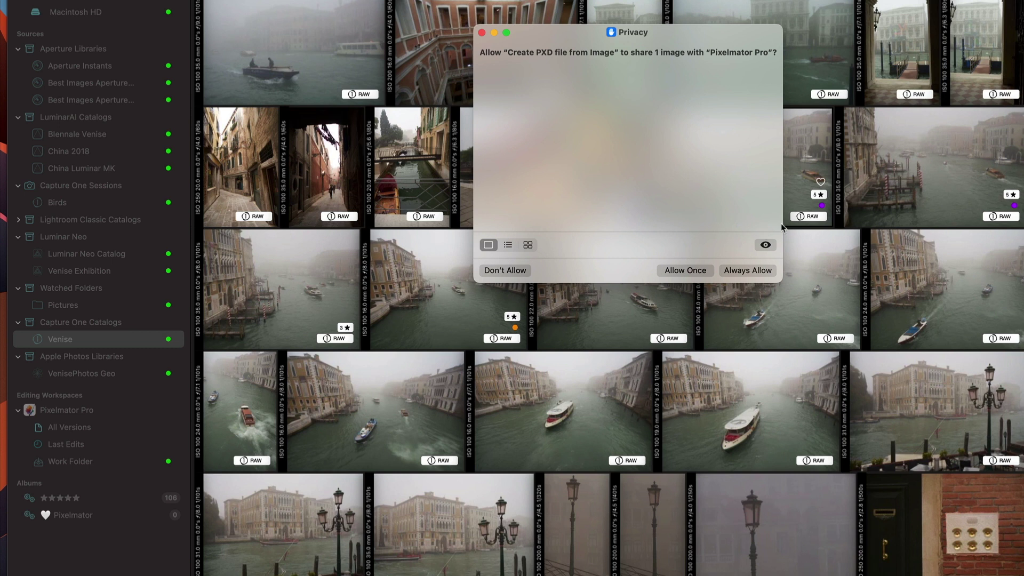
pyautogui.click(746, 270)
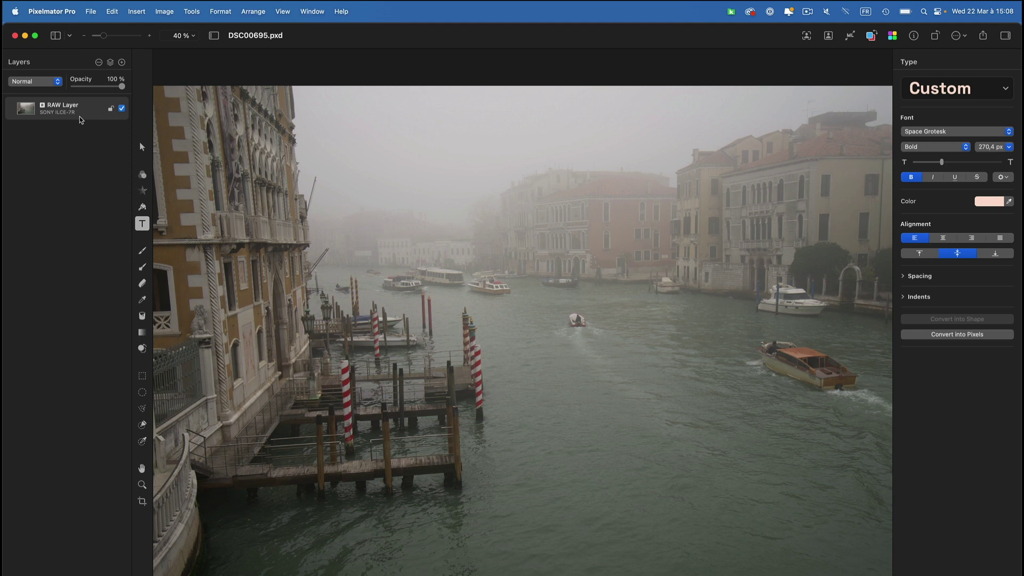
# Step: Apply the second Cinematic preset to the RAW layer, with exposure 35% and contrast raised to 47%
pyautogui.click(76, 110)
pyautogui.click(142, 174)
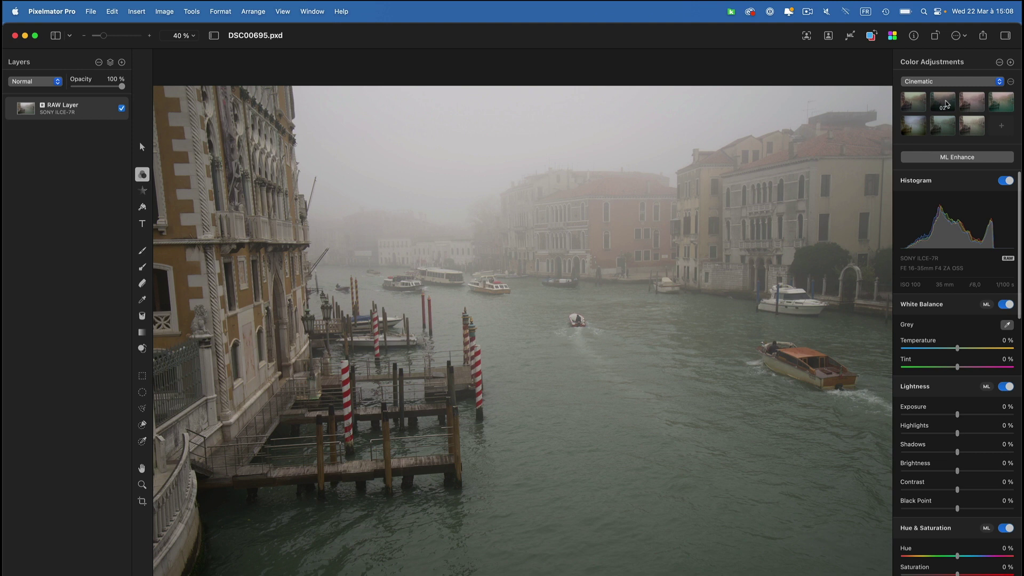
pyautogui.click(942, 102)
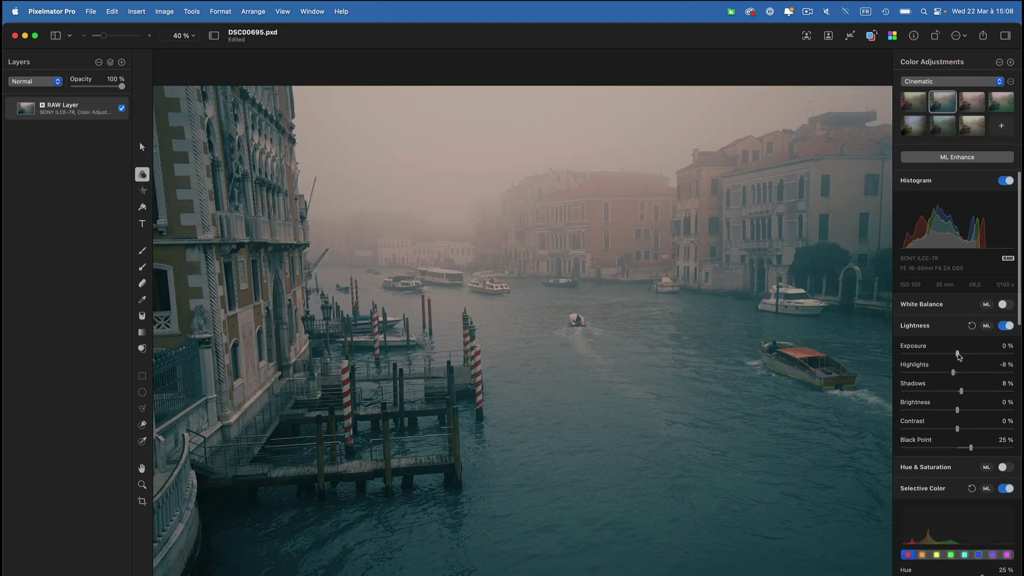
pyautogui.moveTo(957, 353); pyautogui.dragTo(967, 372)
pyautogui.moveTo(958, 428); pyautogui.dragTo(982, 428)
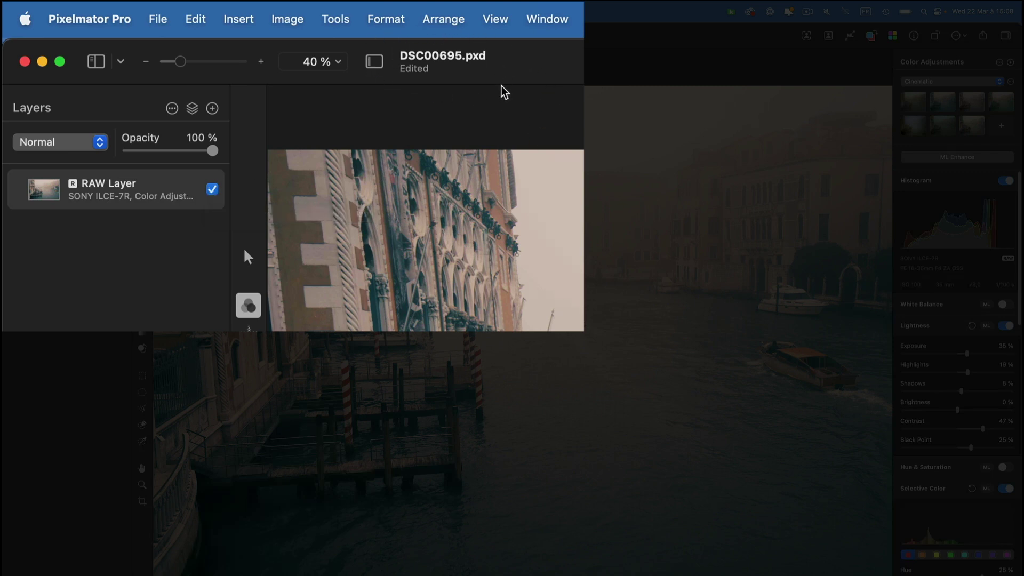
# Step: Save and close DSC00695.pxd, then bring Peakto to the front
pyautogui.press('super+s')
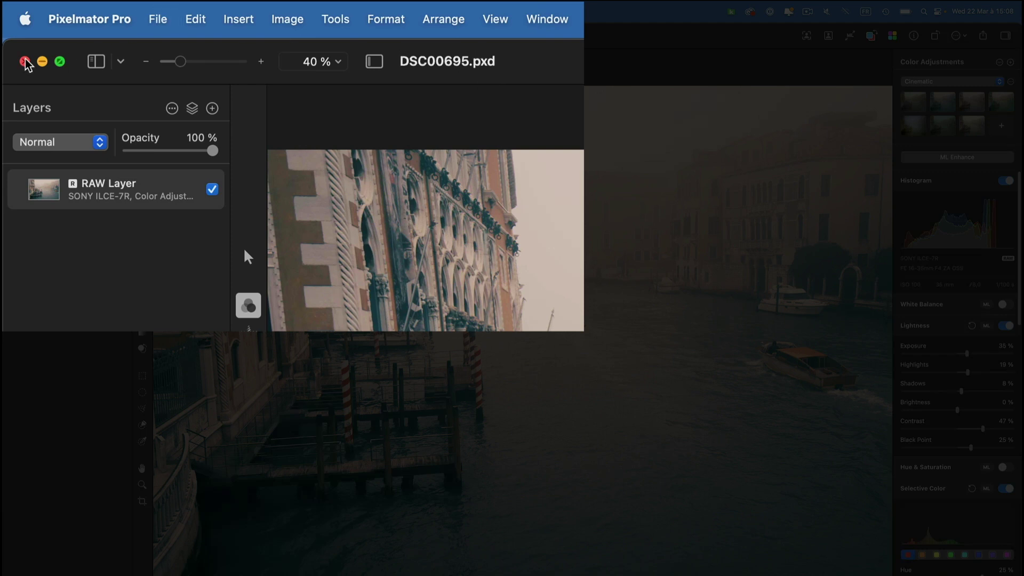
pyautogui.click(25, 61)
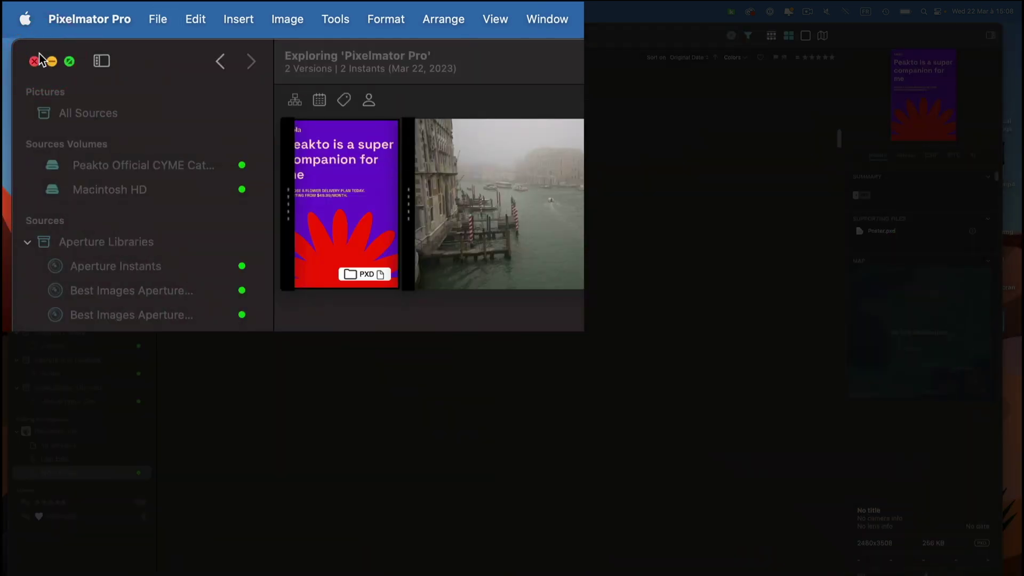
pyautogui.click(316, 239)
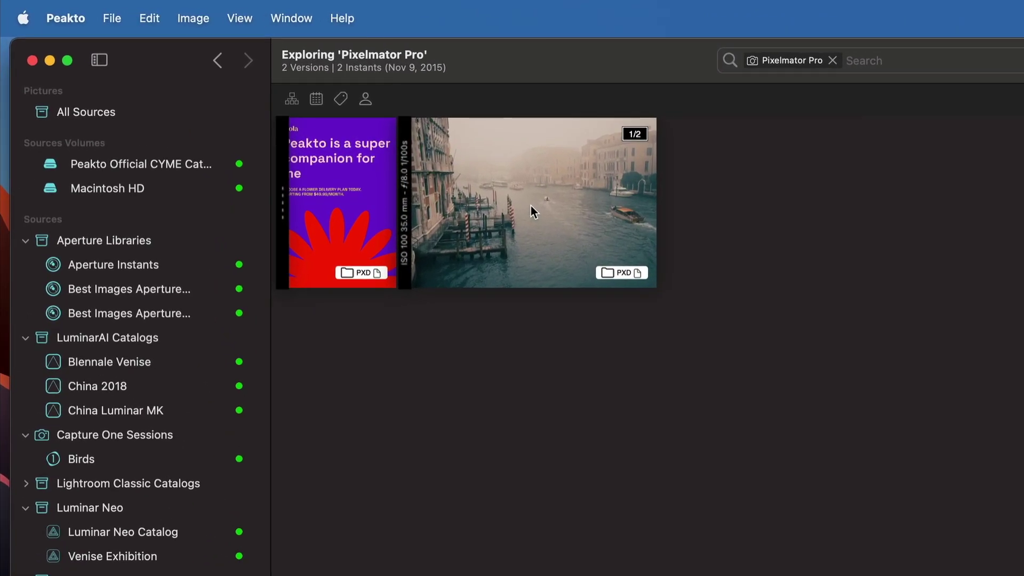
# Step: Open the Venice photo in the viewer and compare its original and edited versions
pyautogui.moveTo(618, 123)
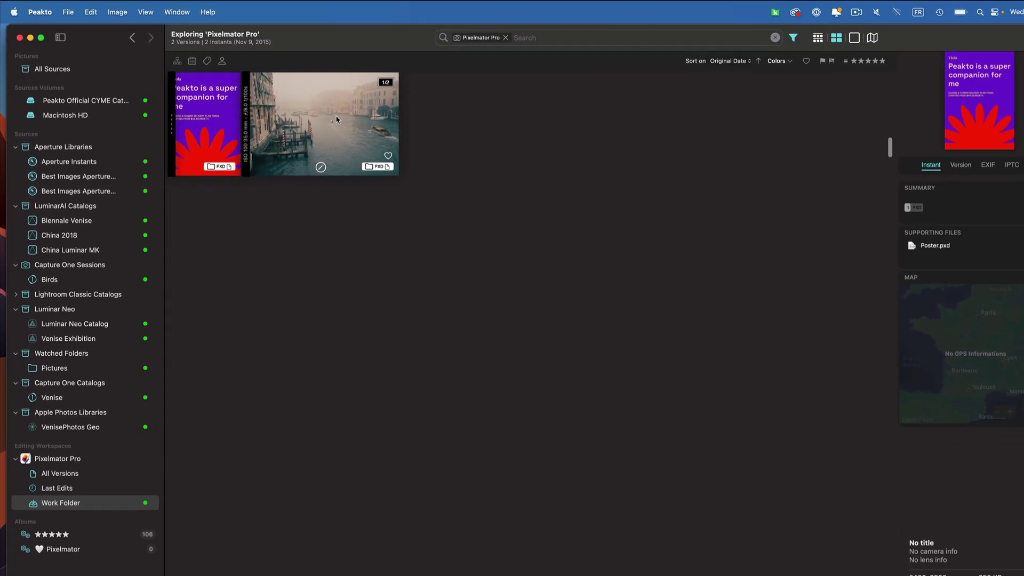
pyautogui.doubleClick(337, 118)
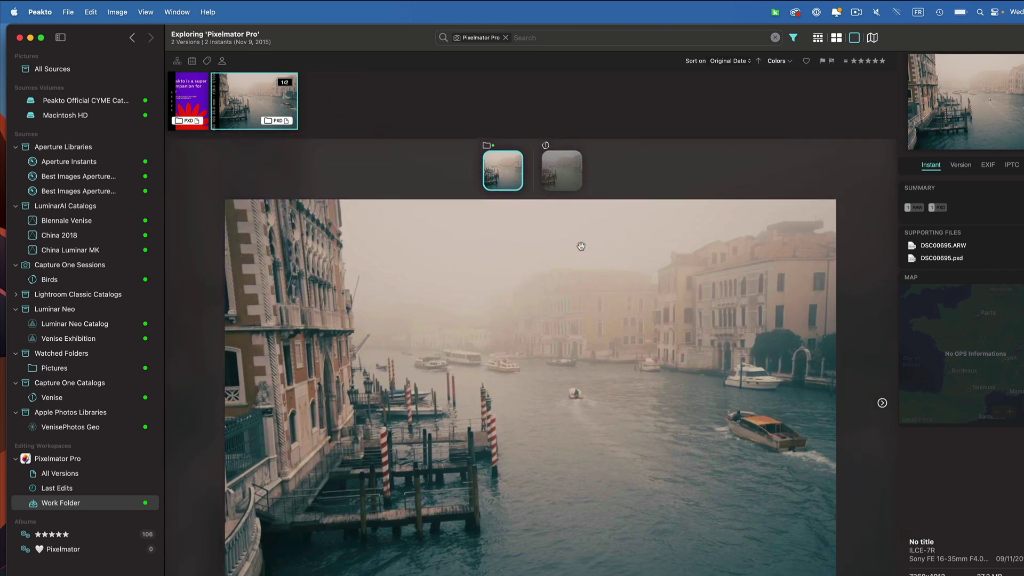
pyautogui.click(558, 170)
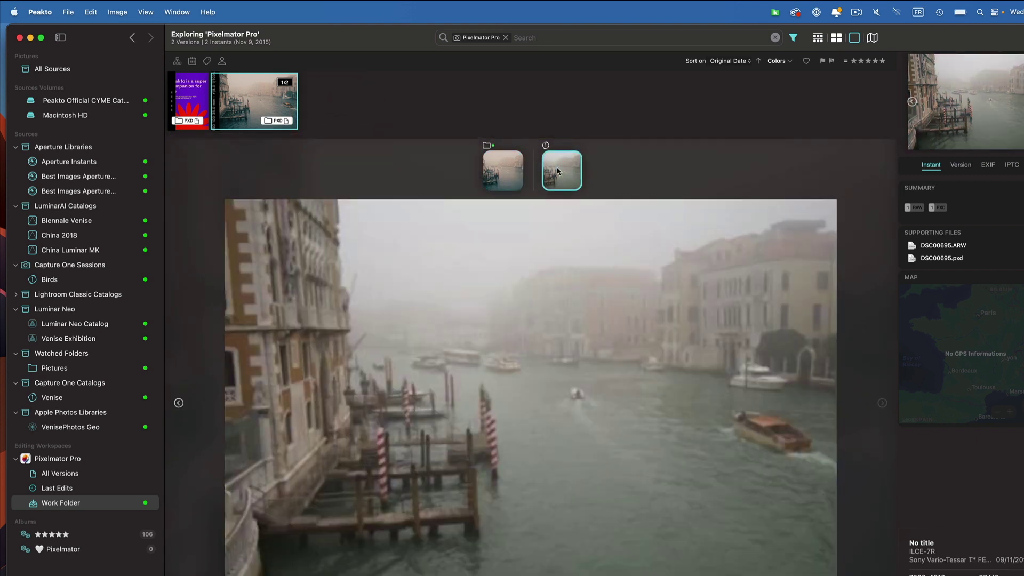
pyautogui.click(498, 169)
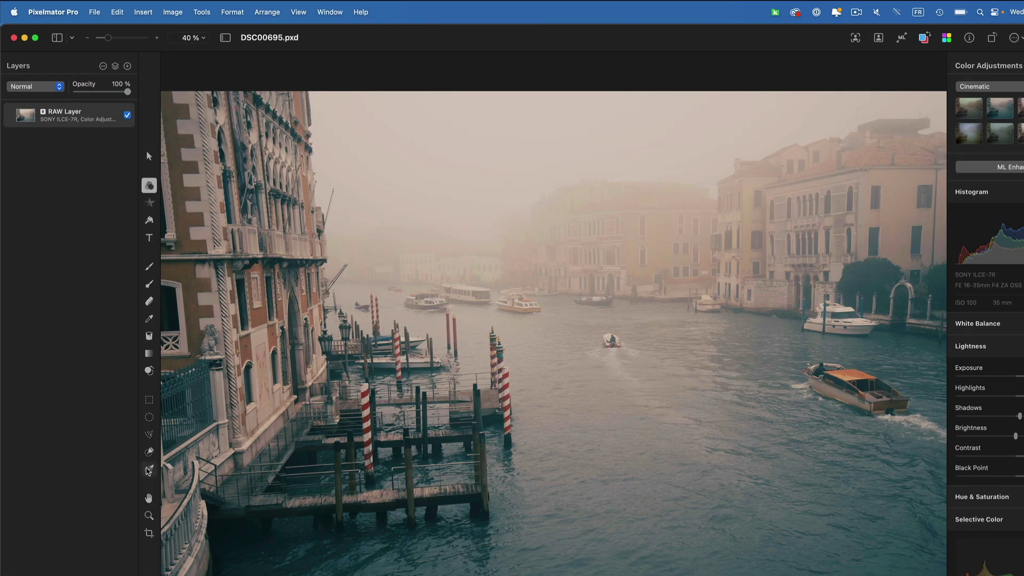
# Step: Select the orange boat with the Color Selection tool
pyautogui.click(149, 470)
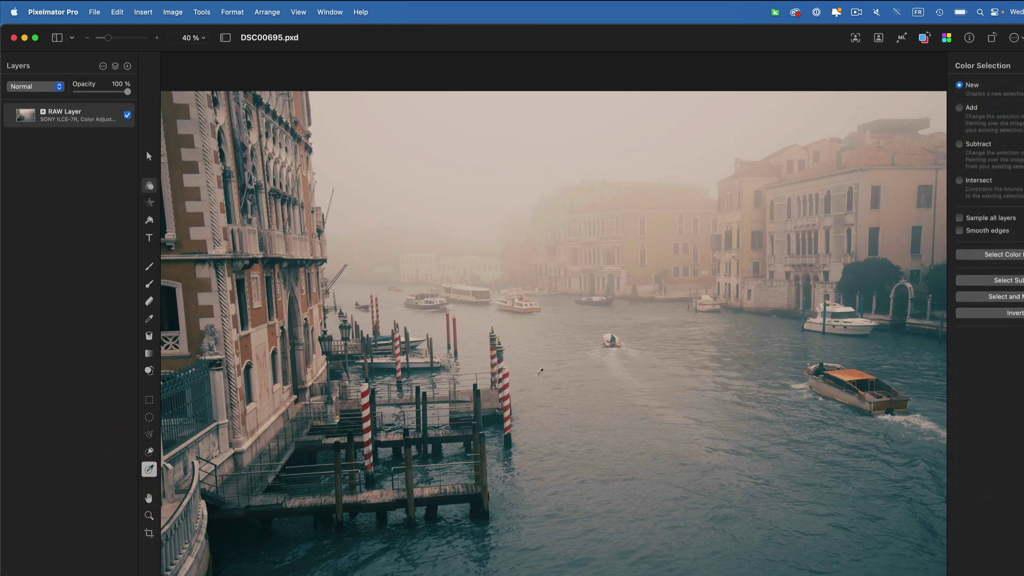
pyautogui.moveTo(855, 367); pyautogui.dragTo(852, 383)
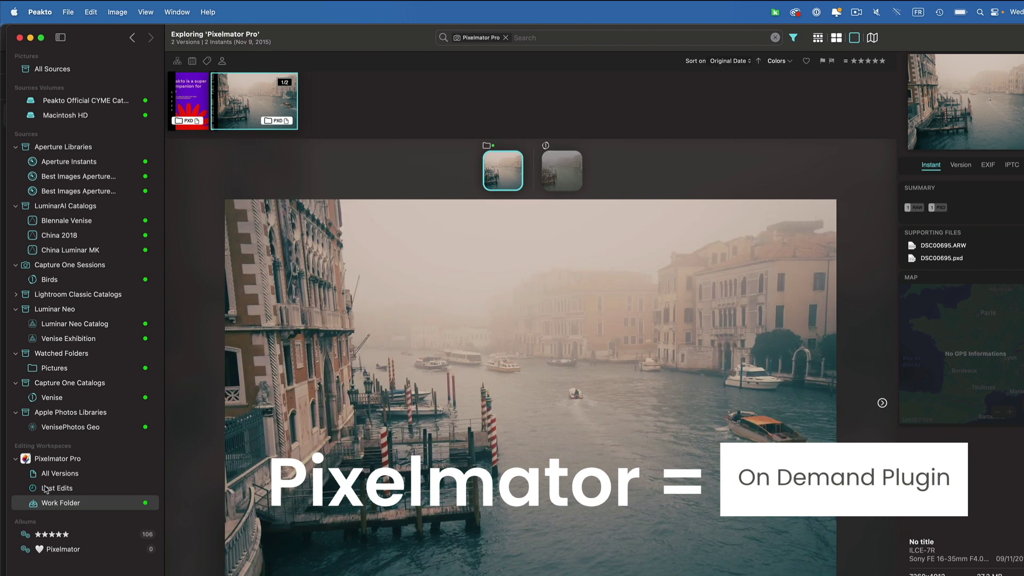
# Step: In the Pixelmator Pro grid, give the Venice canal photo five stars and a heart, then open the Pixelmator album
pyautogui.click(51, 462)
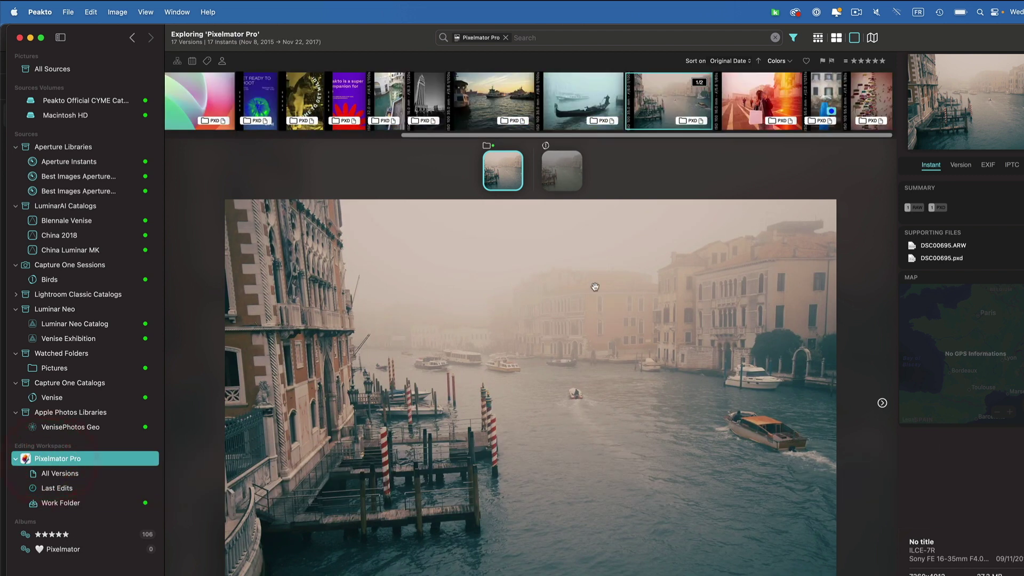
pyautogui.click(836, 37)
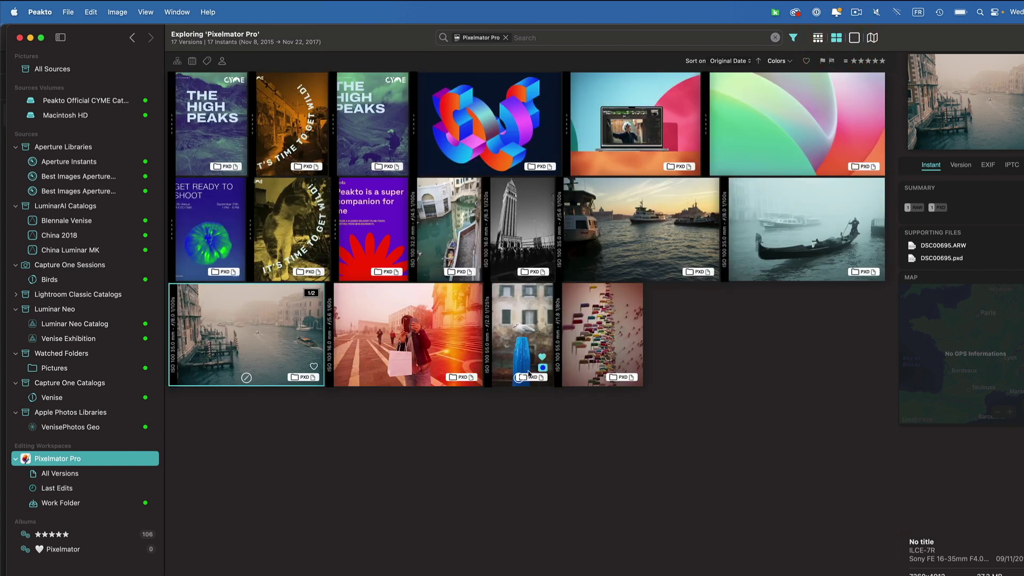
pyautogui.click(246, 378)
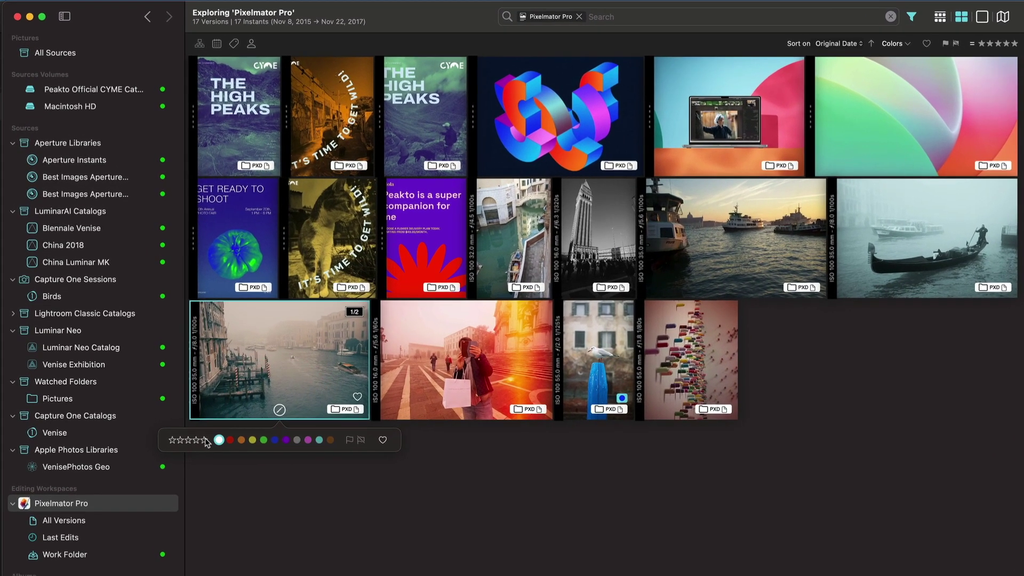
pyautogui.click(195, 424)
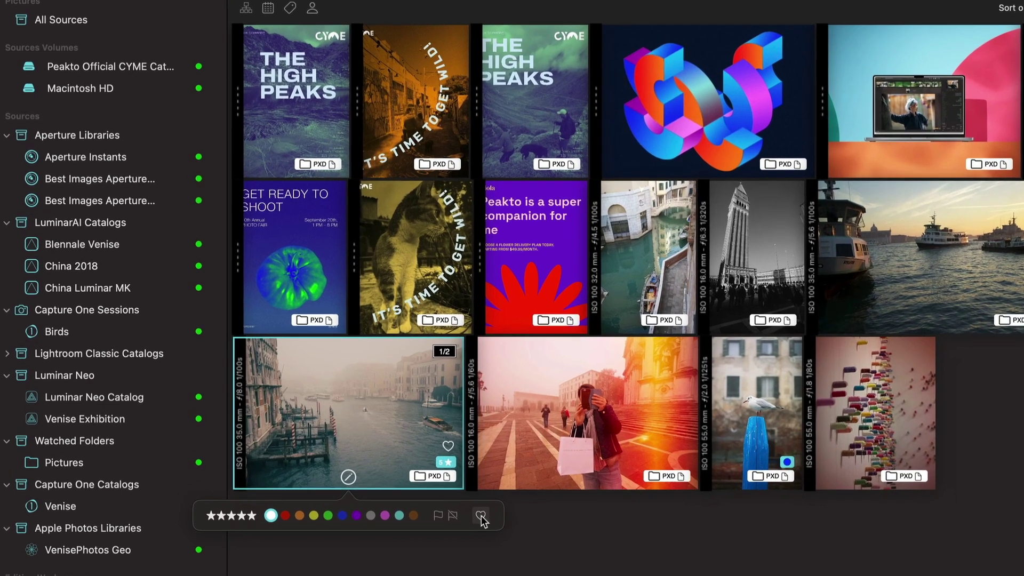
pyautogui.click(441, 485)
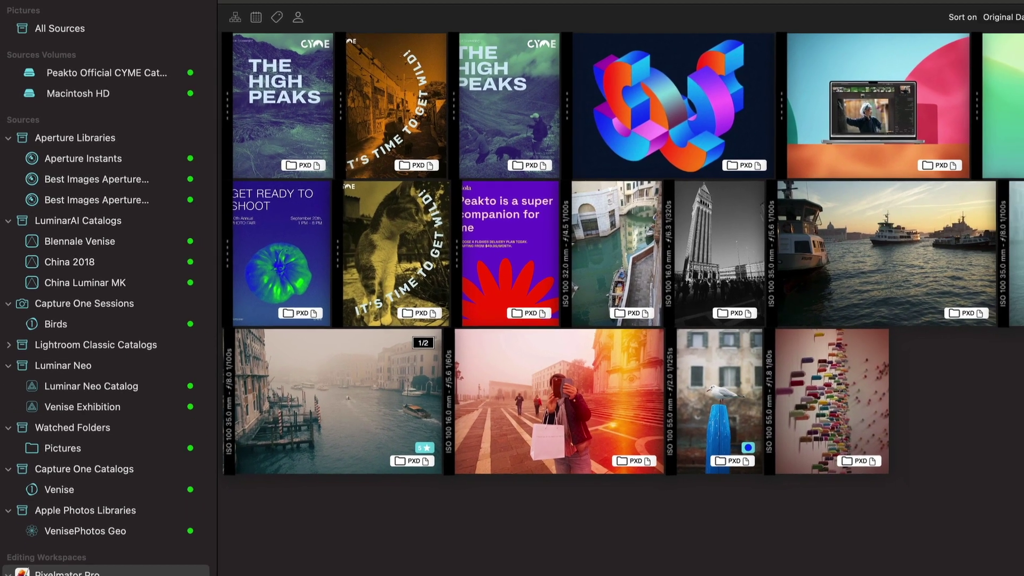
pyautogui.click(68, 555)
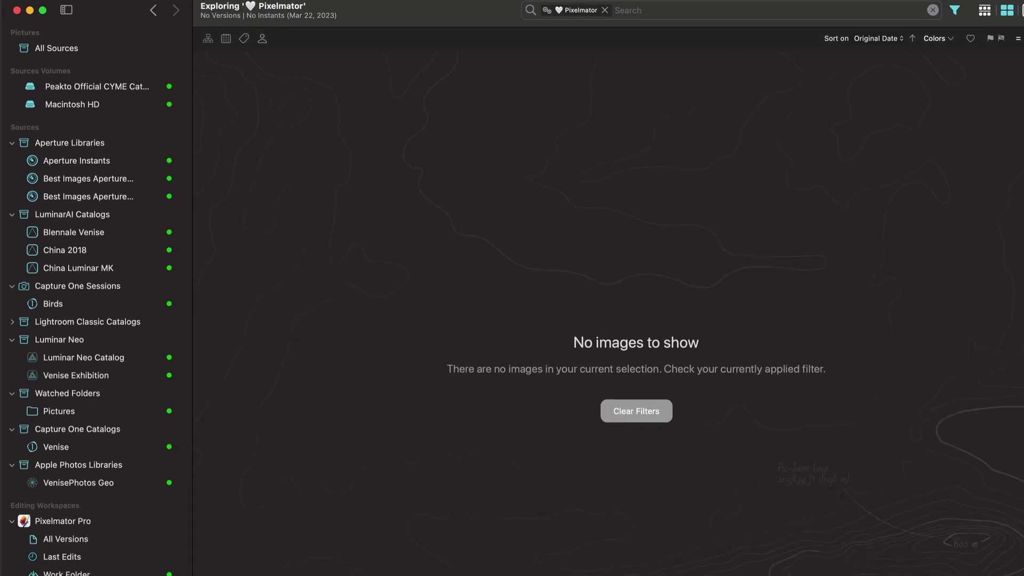
# Step: Change the Pixelmator smart album's File Extension condition from .jpeg to .pxd and apply it
pyautogui.rightClick(71, 554)
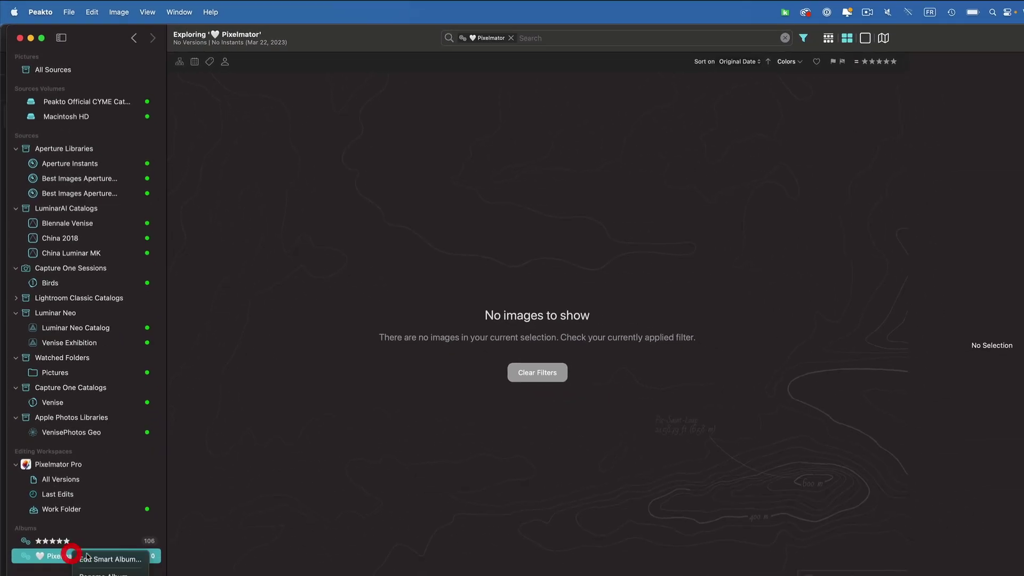
pyautogui.click(102, 559)
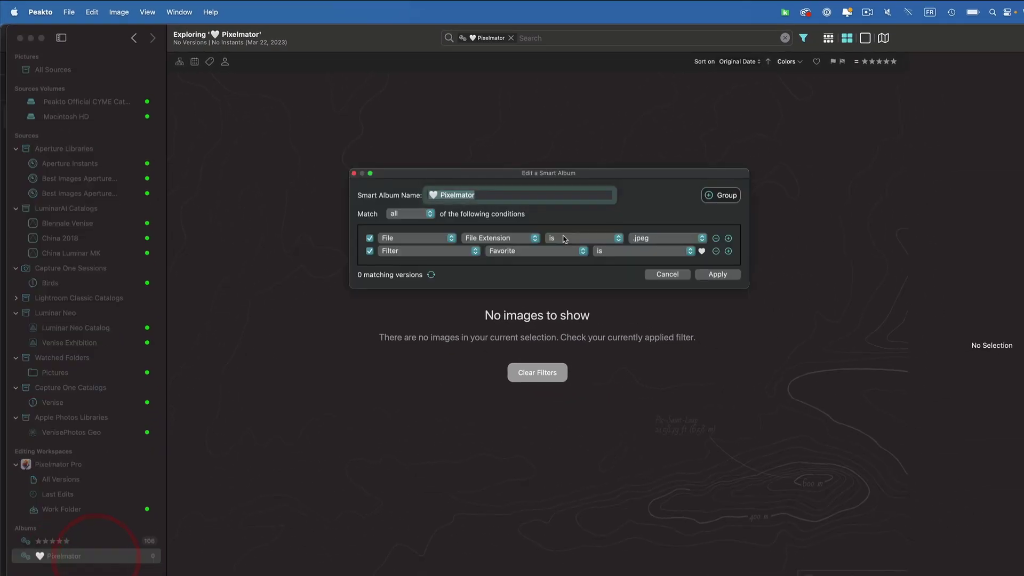
pyautogui.click(700, 241)
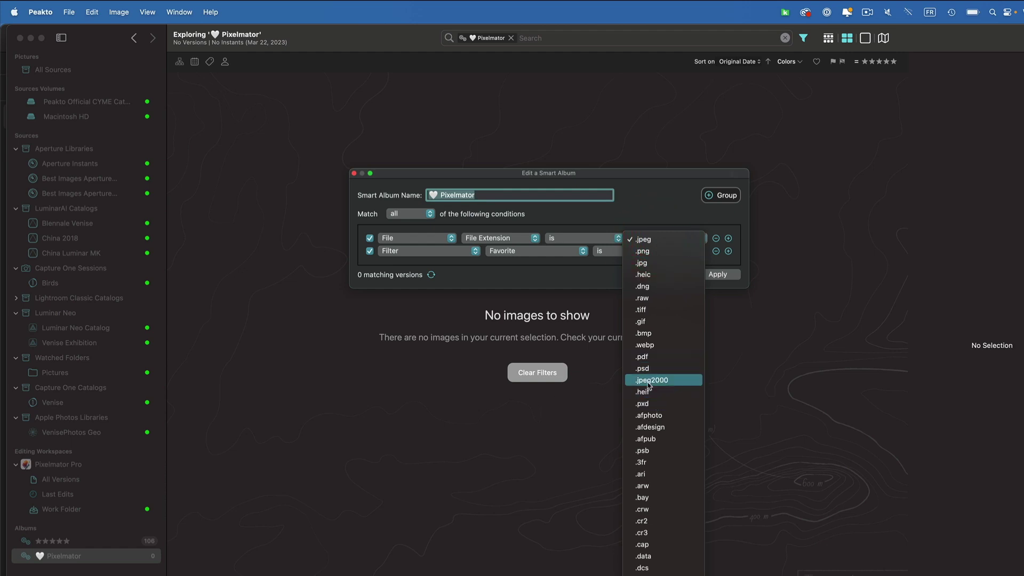
pyautogui.click(645, 403)
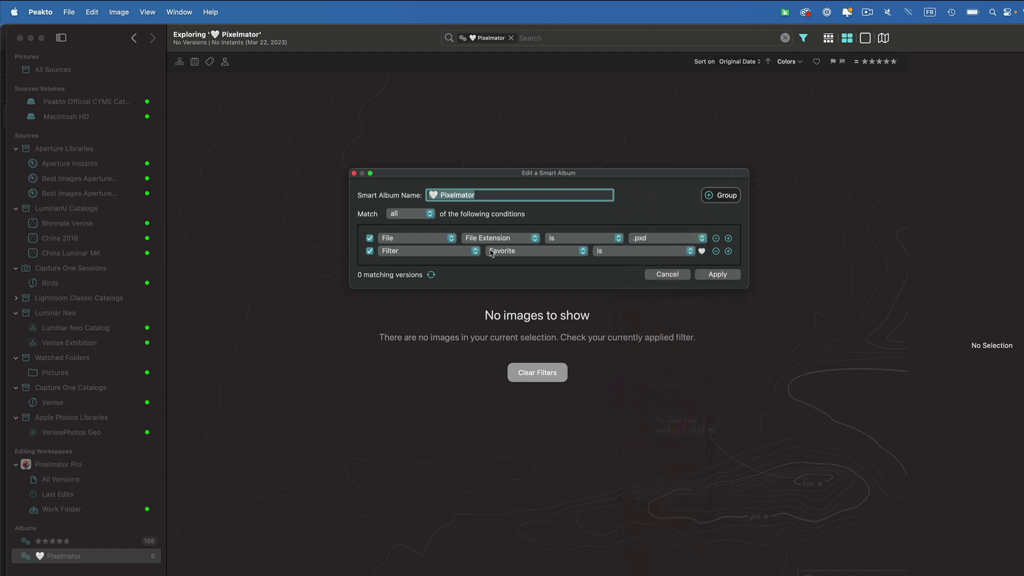
pyautogui.click(725, 277)
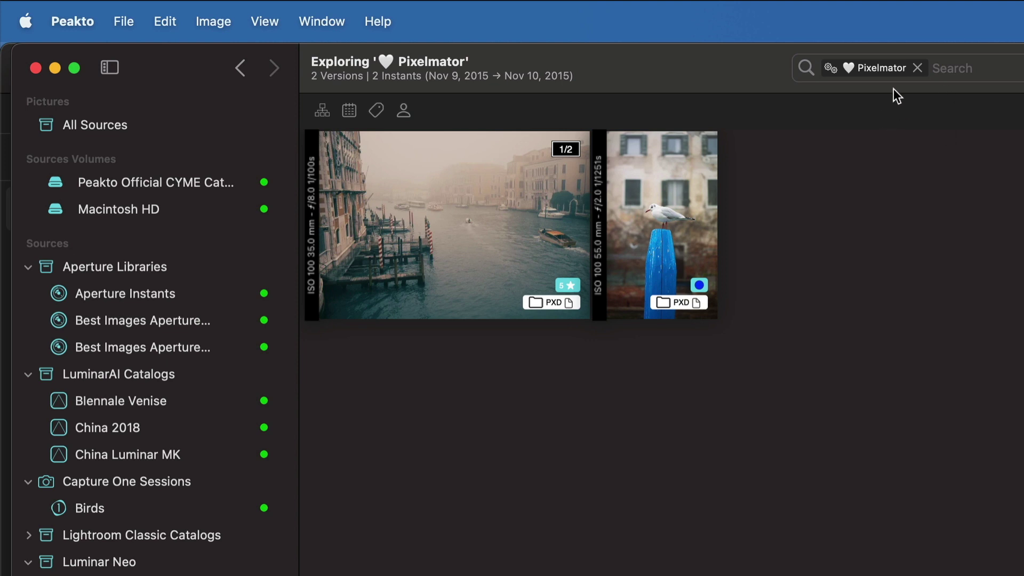
# Step: Restore the Pixelmator Pro documents filter and search for 'cat'
pyautogui.click(918, 68)
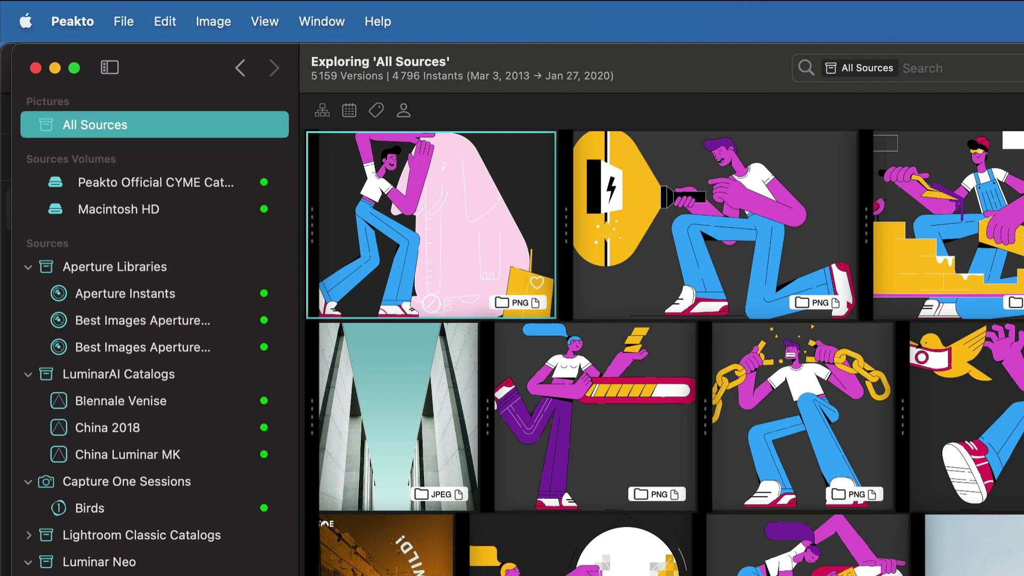
pyautogui.press('super+z')
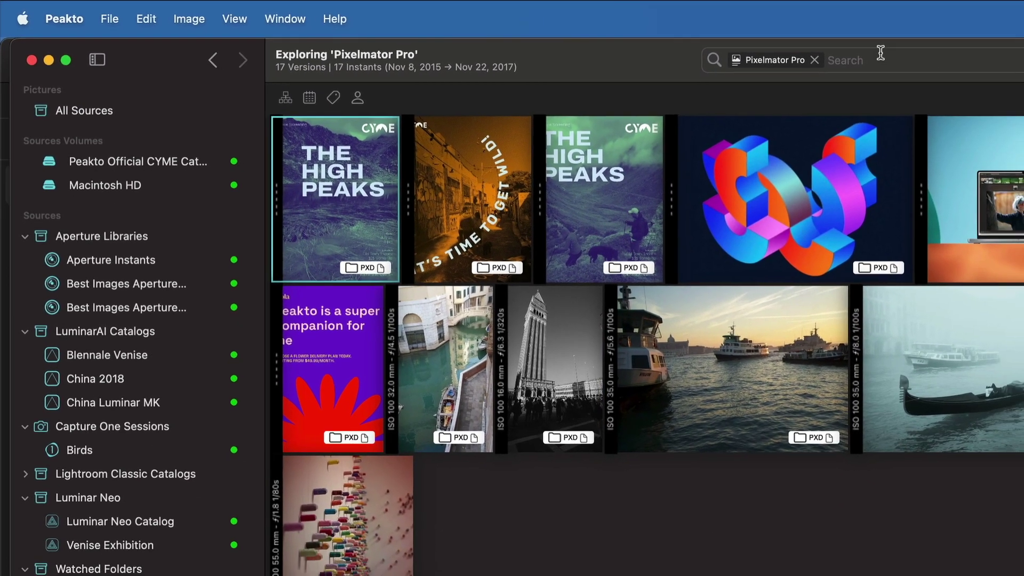
pyautogui.click(880, 53)
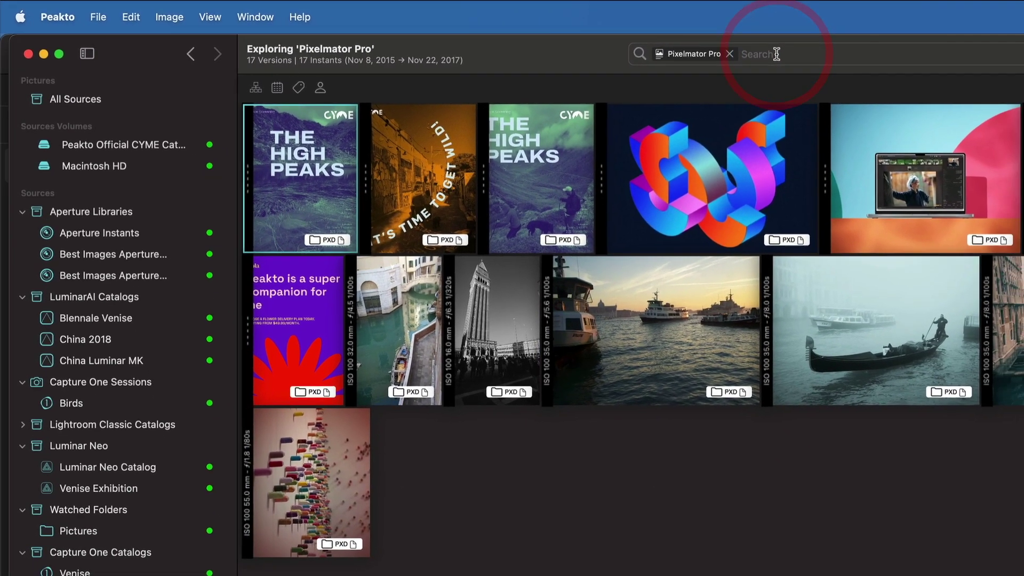
pyautogui.write('cat')
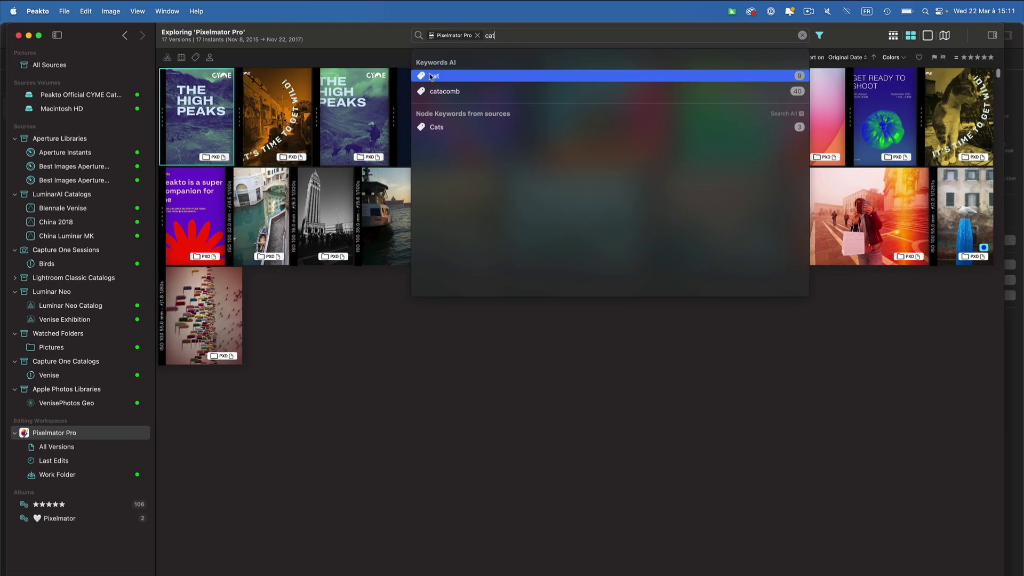
# Step: Filter by the cat keyword, view the 'It's time to get wild!' poster large, then remove the filter
pyautogui.click(431, 76)
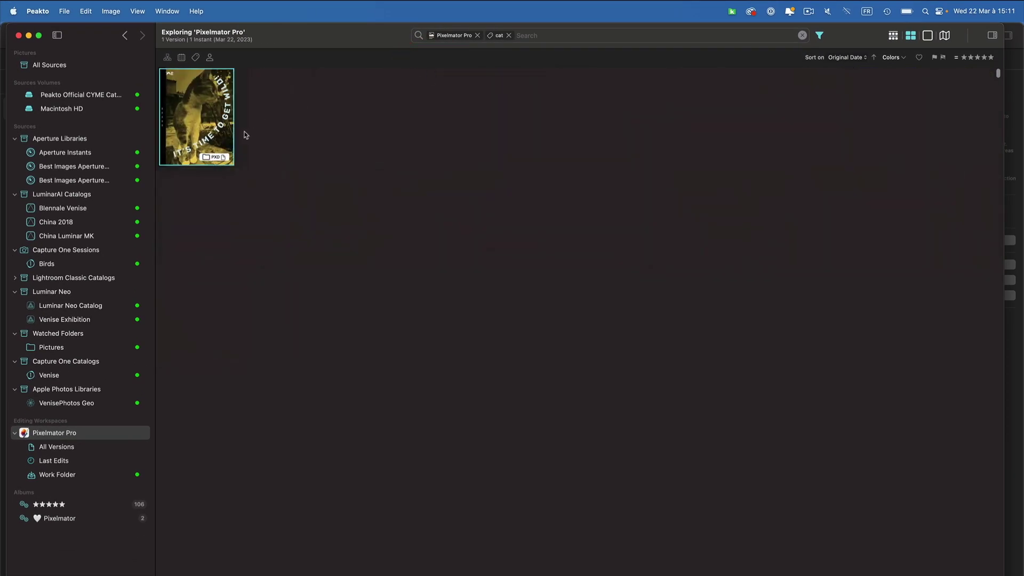
pyautogui.doubleClick(206, 107)
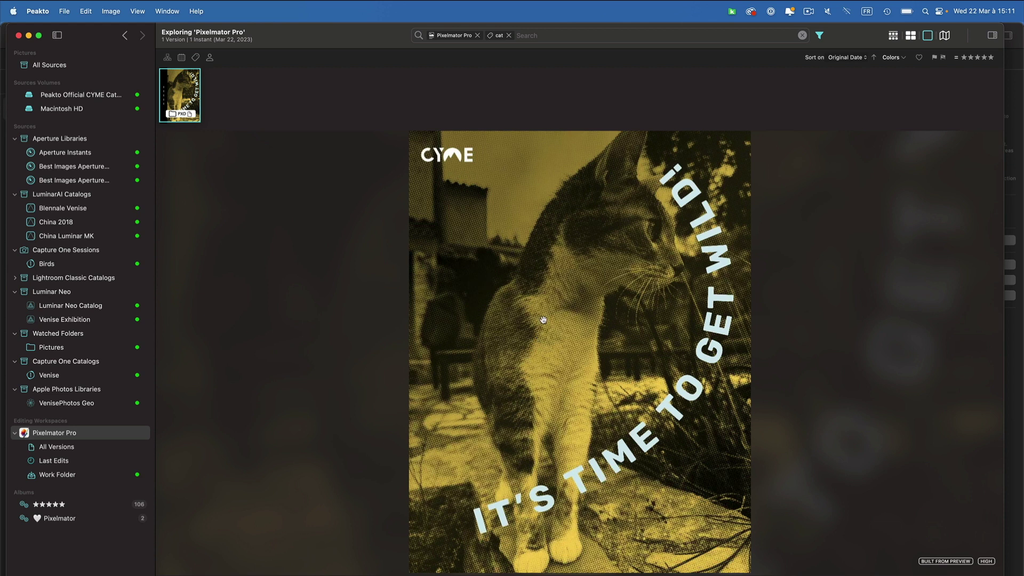
pyautogui.click(802, 35)
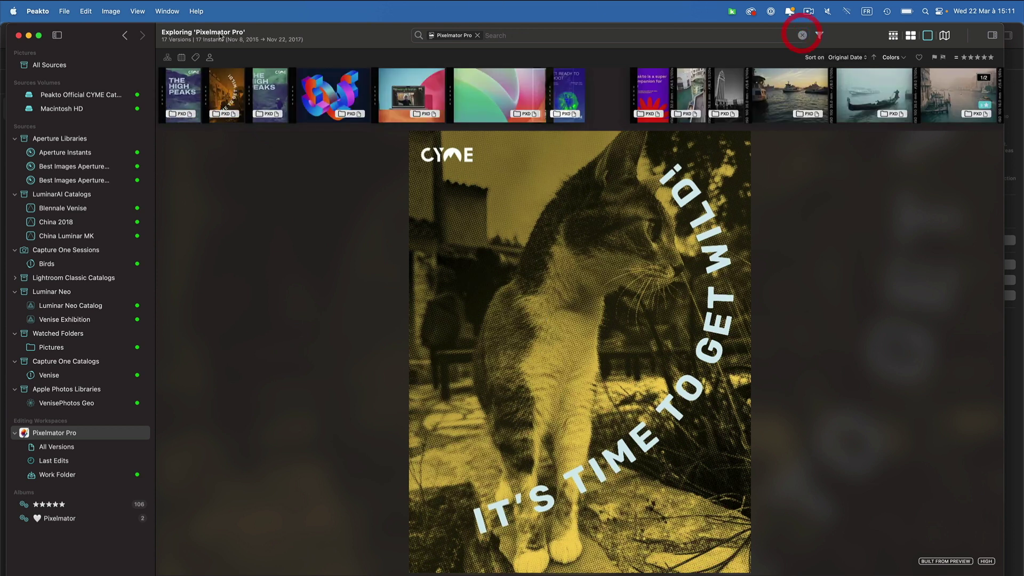
# Step: Search all sources for the AI bird keyword
pyautogui.click(49, 64)
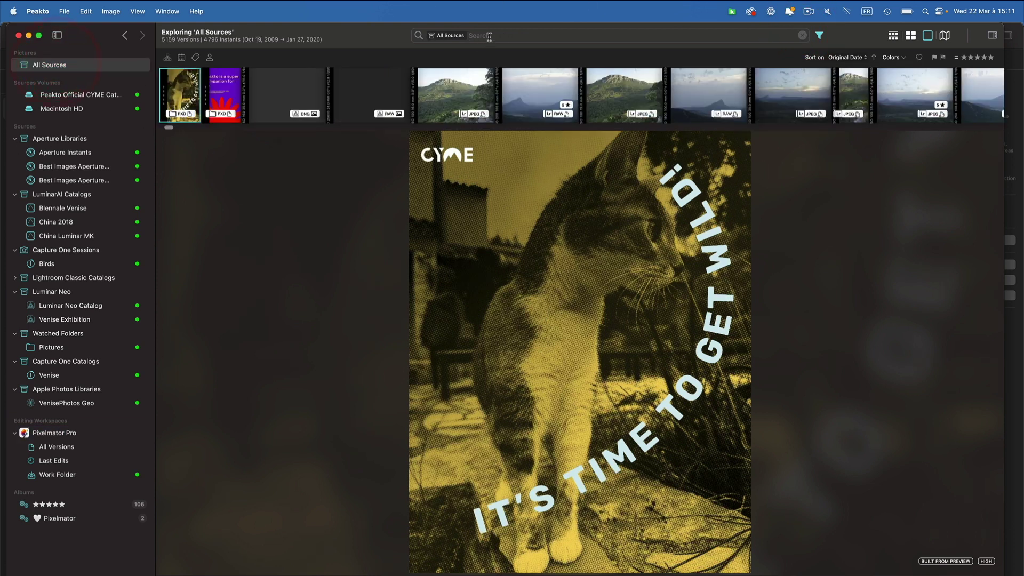
pyautogui.write('bird')
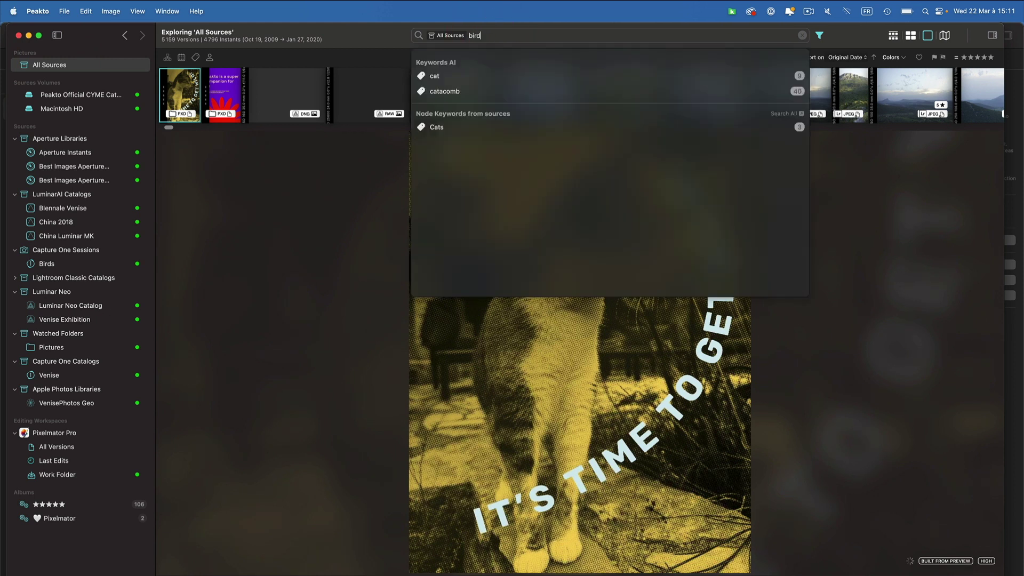
pyautogui.scroll(-2, 453, 223)
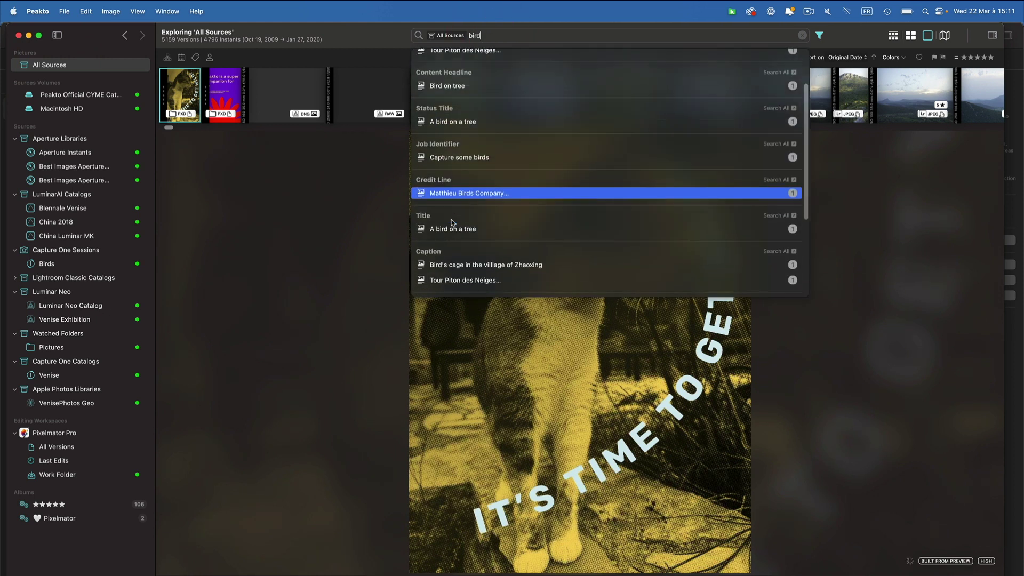
pyautogui.scroll(-3, 450, 219)
pyautogui.click(441, 215)
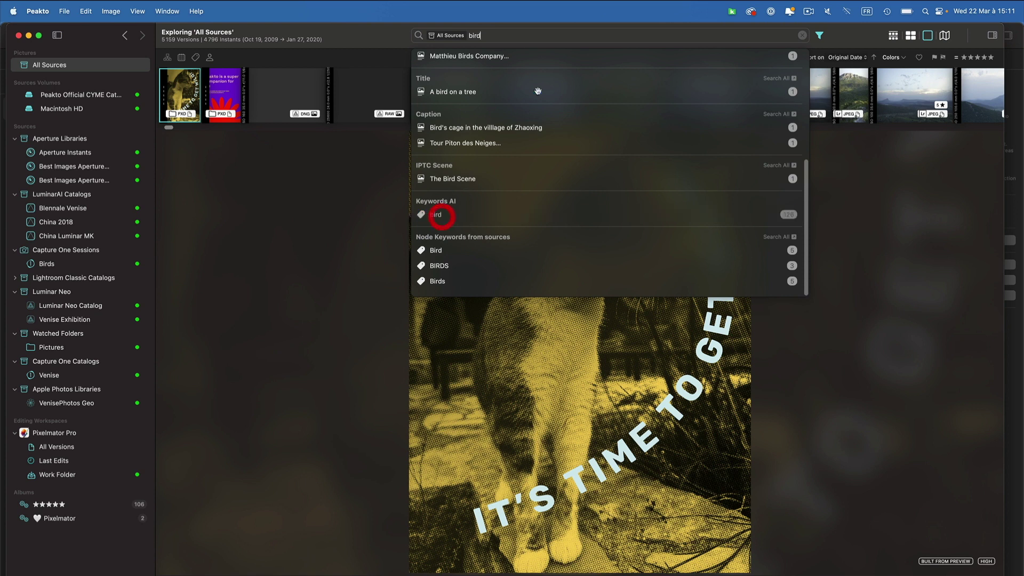
# Step: Add a Pixelmator Pro editing-software filter, leaving only the seagull photo
pyautogui.click(516, 34)
pyautogui.write('p')
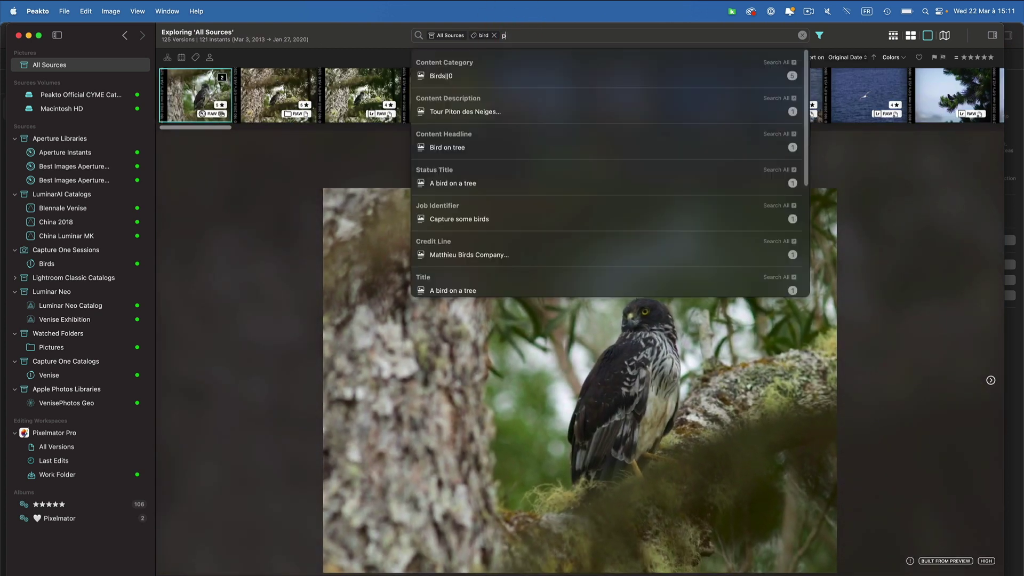
pyautogui.write('ixel')
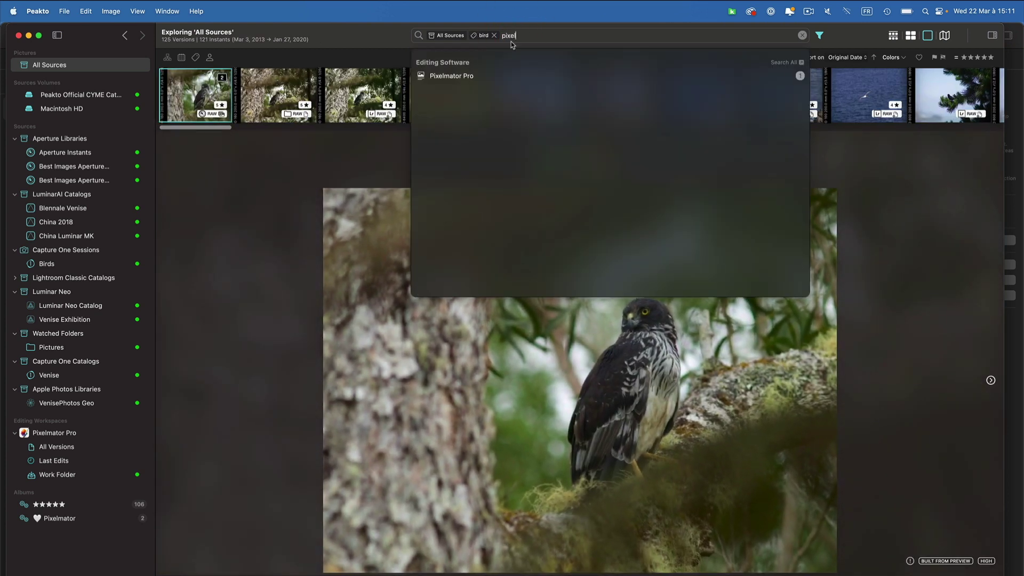
pyautogui.click(437, 76)
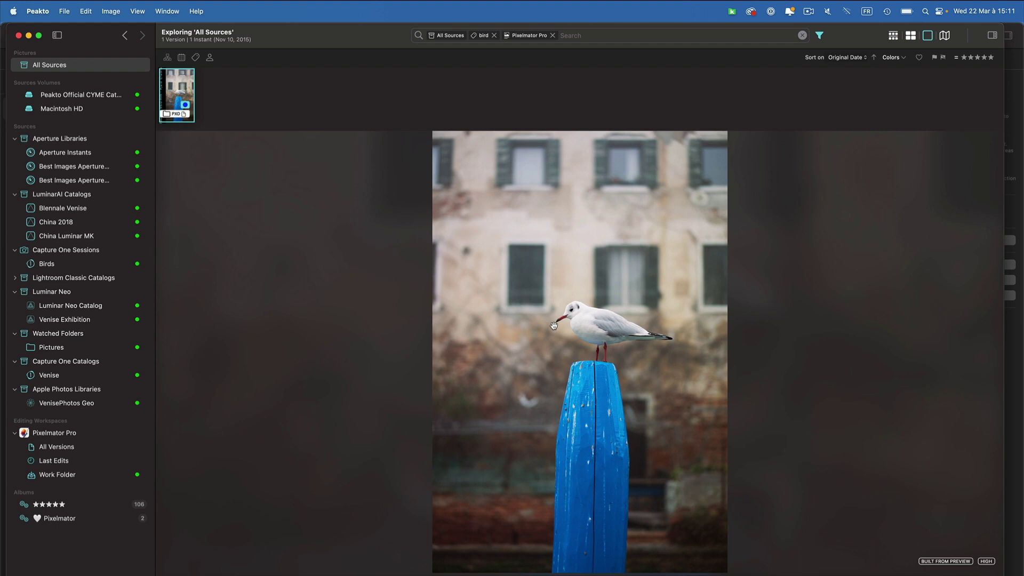
# Step: Clear the bird and Pixelmator Pro filters and show the Pixelmator Pro workspace as a grid
pyautogui.click(801, 36)
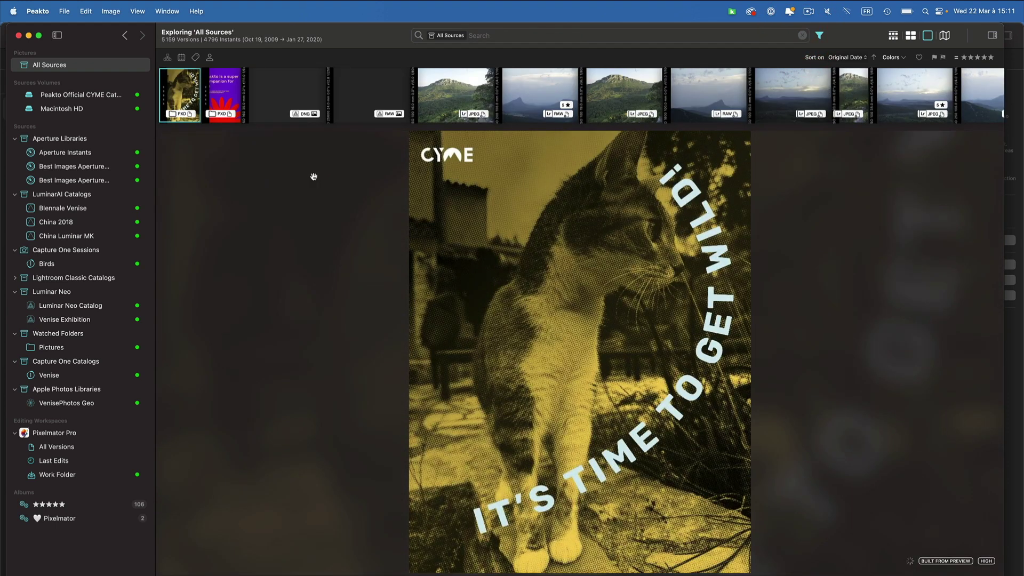
pyautogui.click(57, 431)
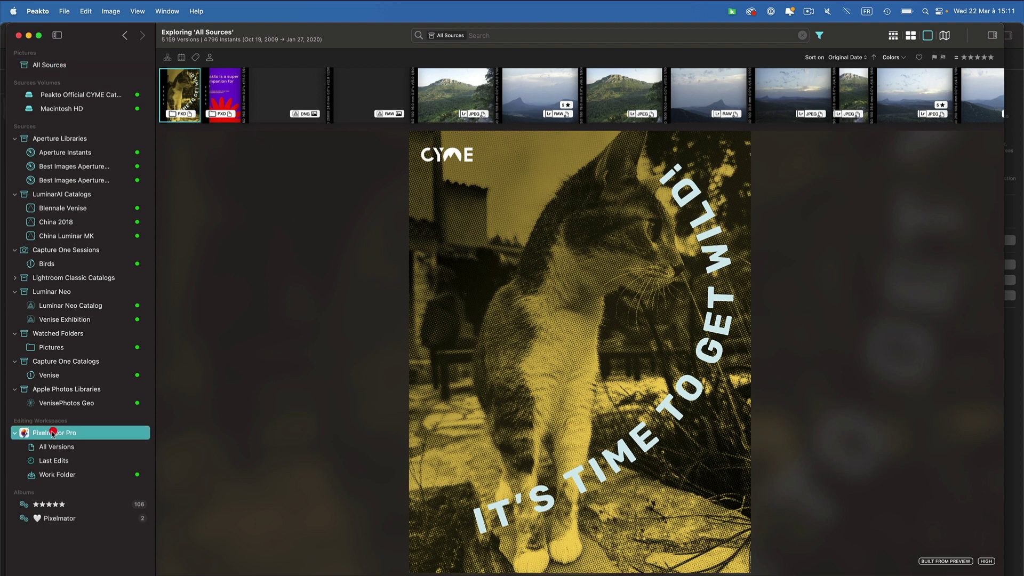
pyautogui.click(910, 36)
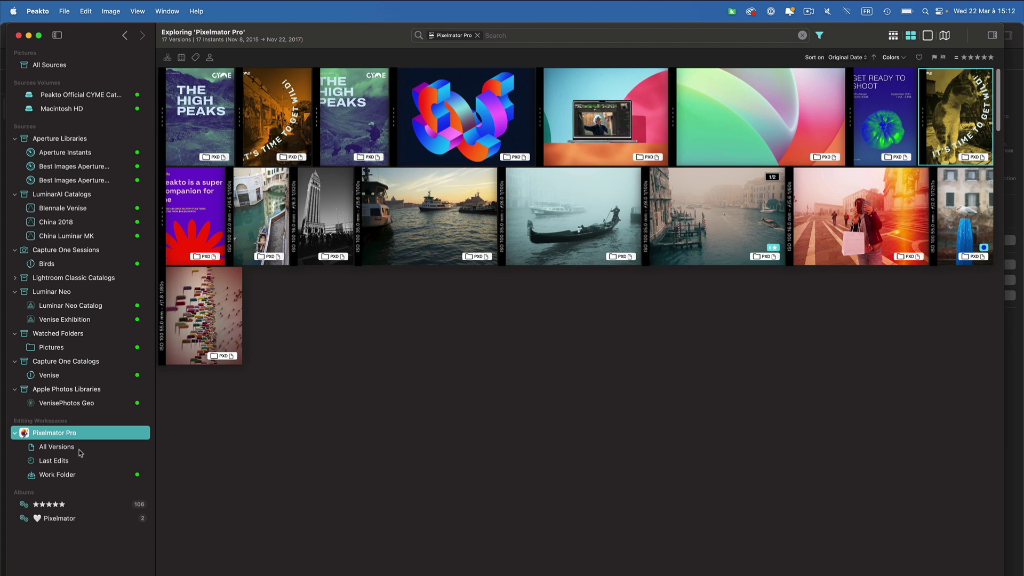
# Step: Browse All Versions and Last Edits, ending in the two-document Work Folder
pyautogui.click(52, 449)
pyautogui.click(47, 461)
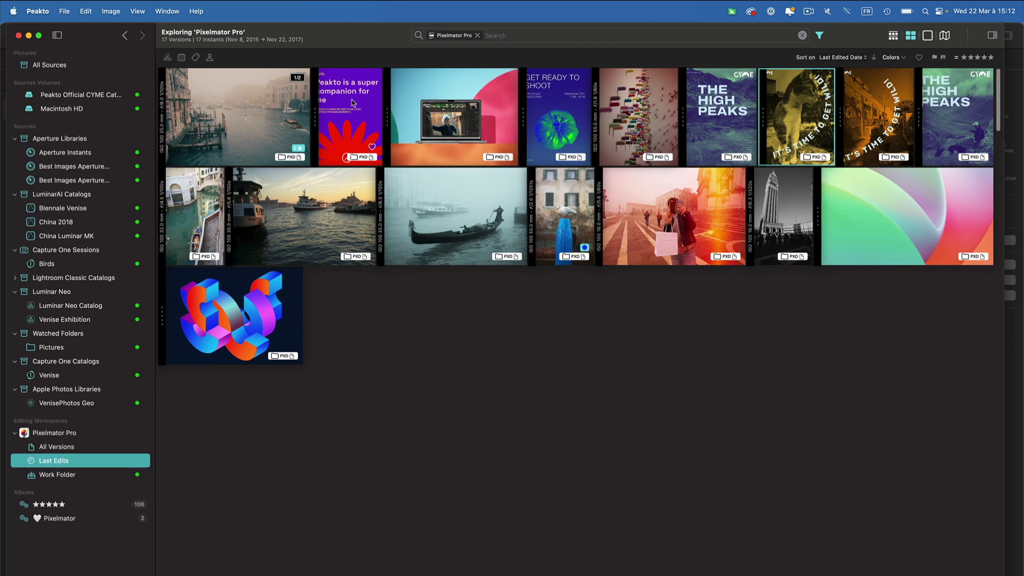
pyautogui.click(62, 480)
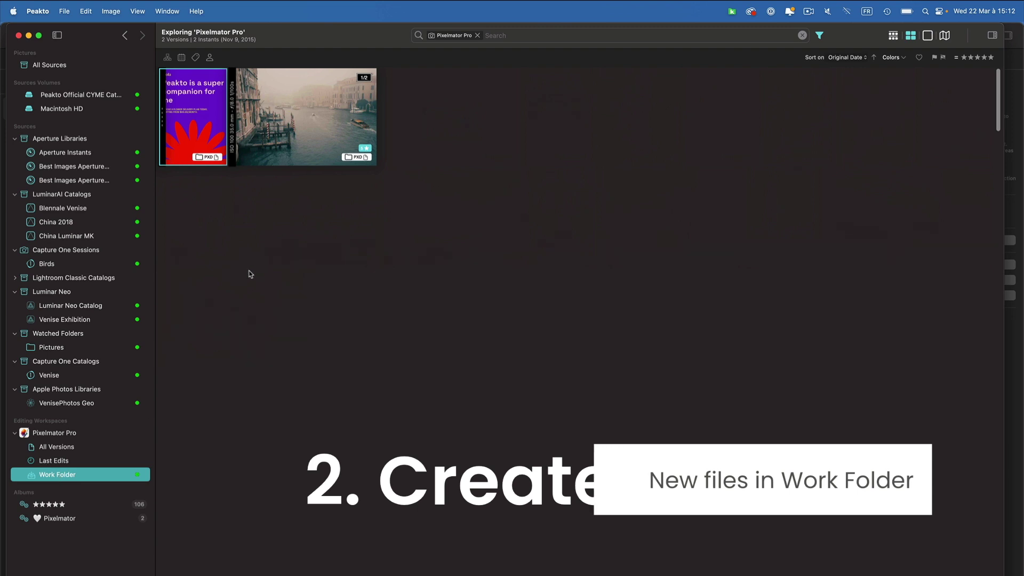
pyautogui.doubleClick(297, 121)
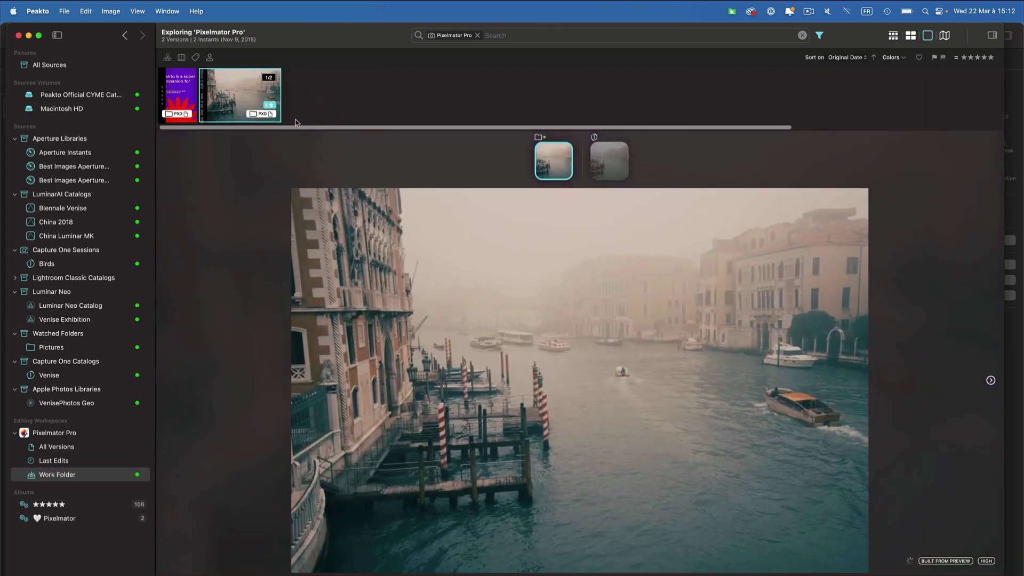
pyautogui.click(438, 394)
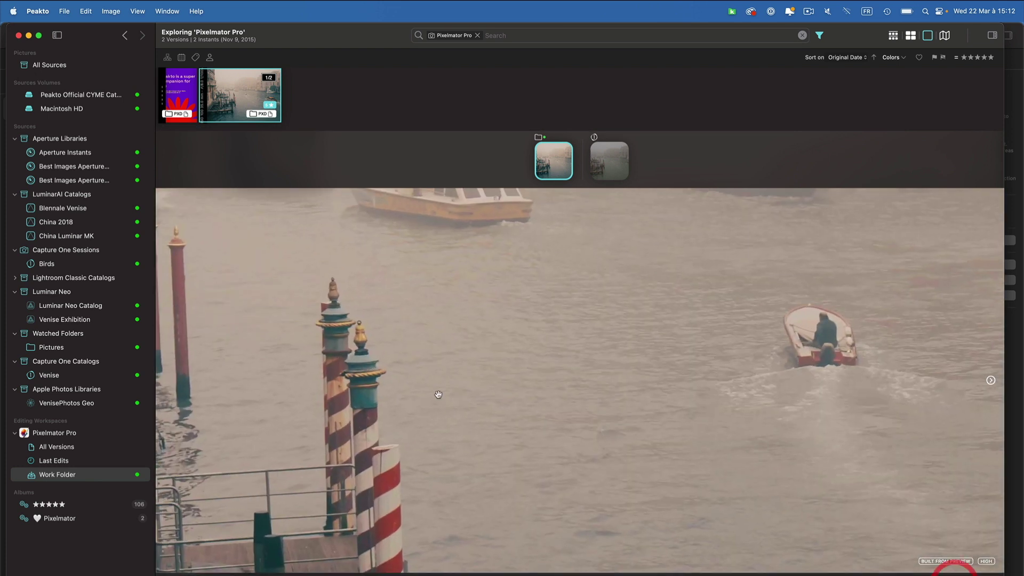
pyautogui.moveTo(439, 394); pyautogui.dragTo(308, 434)
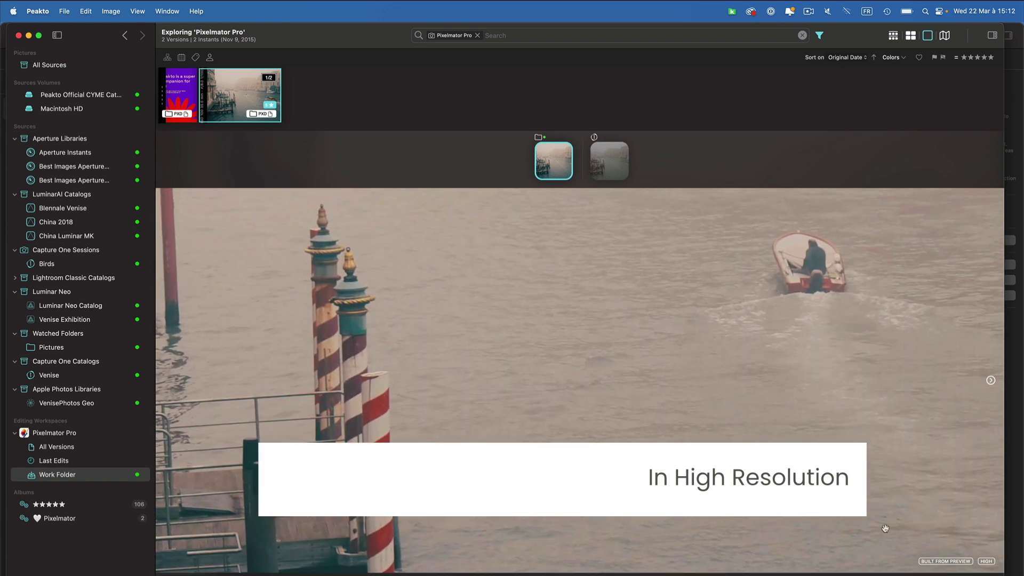
pyautogui.click(353, 208)
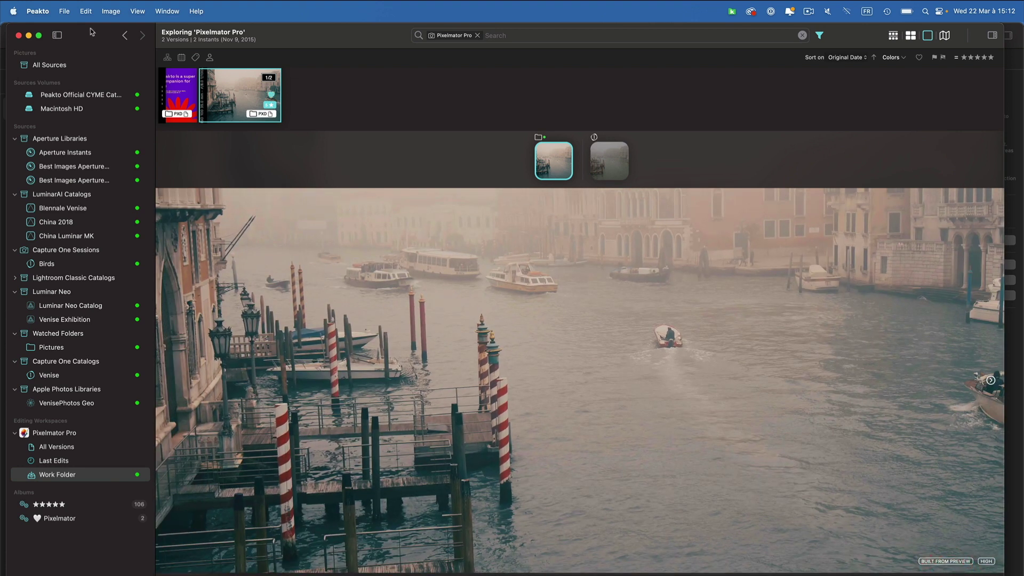
pyautogui.click(64, 11)
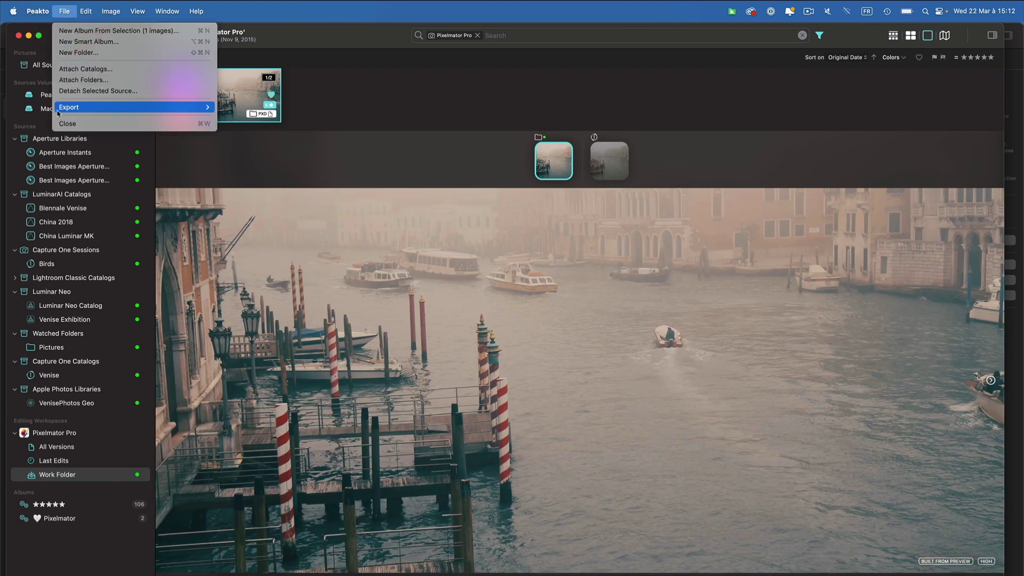
pyautogui.moveTo(57, 111)
pyautogui.click(240, 118)
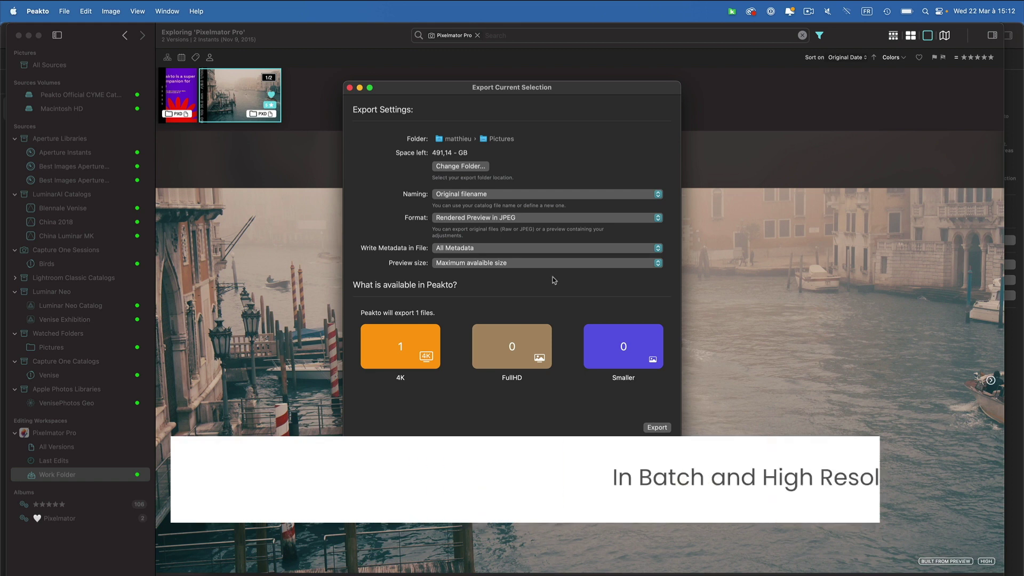
pyautogui.click(349, 88)
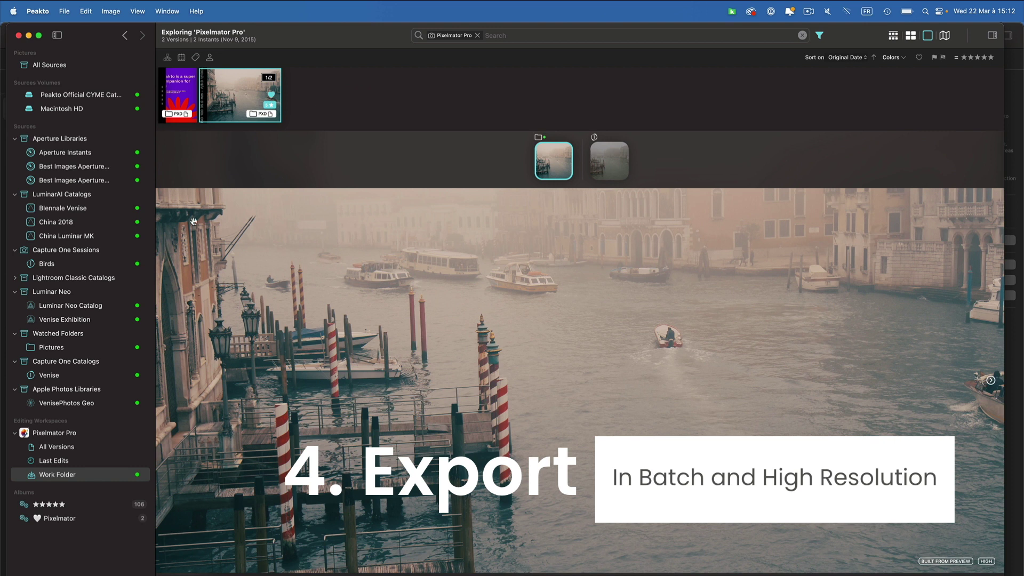
# Step: Select all 17 Pixelmator Pro versions in grid view and bring up their context menu
pyautogui.click(59, 434)
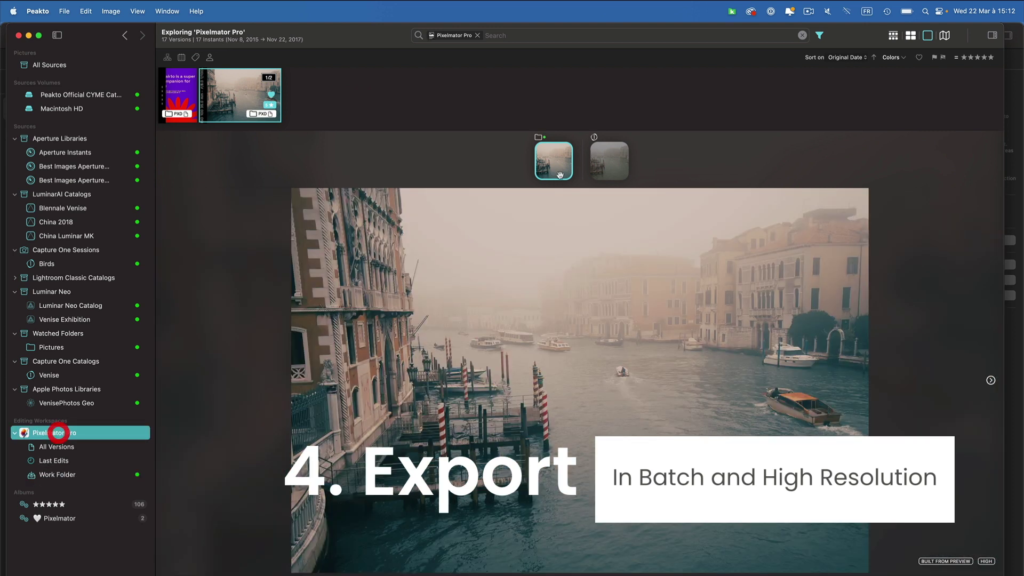
pyautogui.click(910, 35)
pyautogui.click(194, 110)
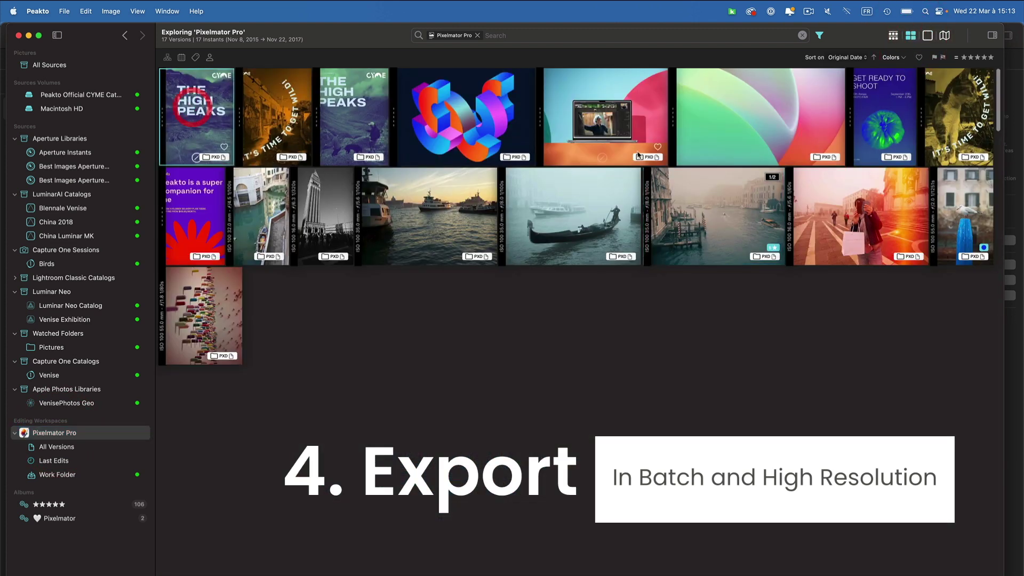
pyautogui.press('super+a')
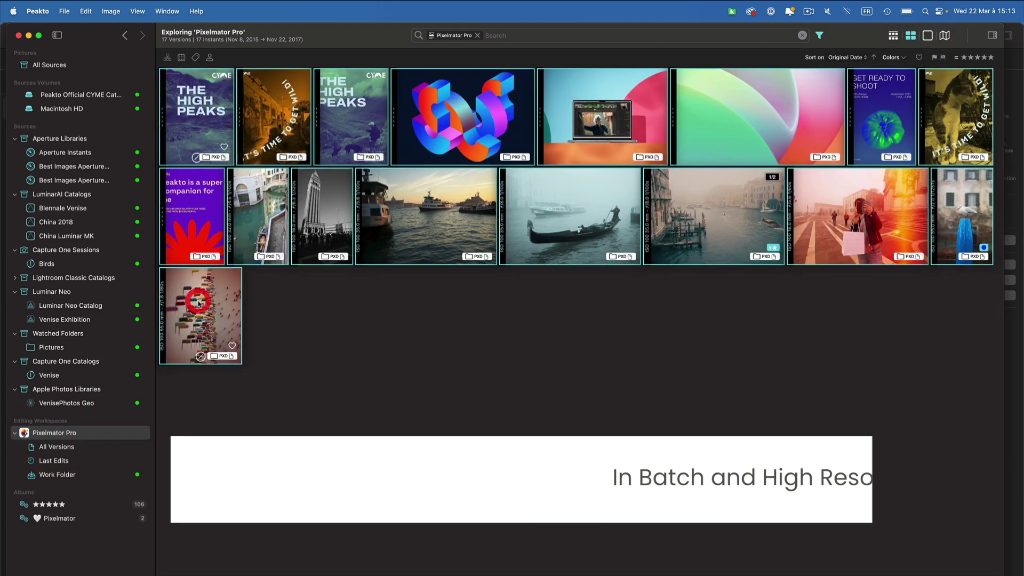
pyautogui.rightClick(194, 227)
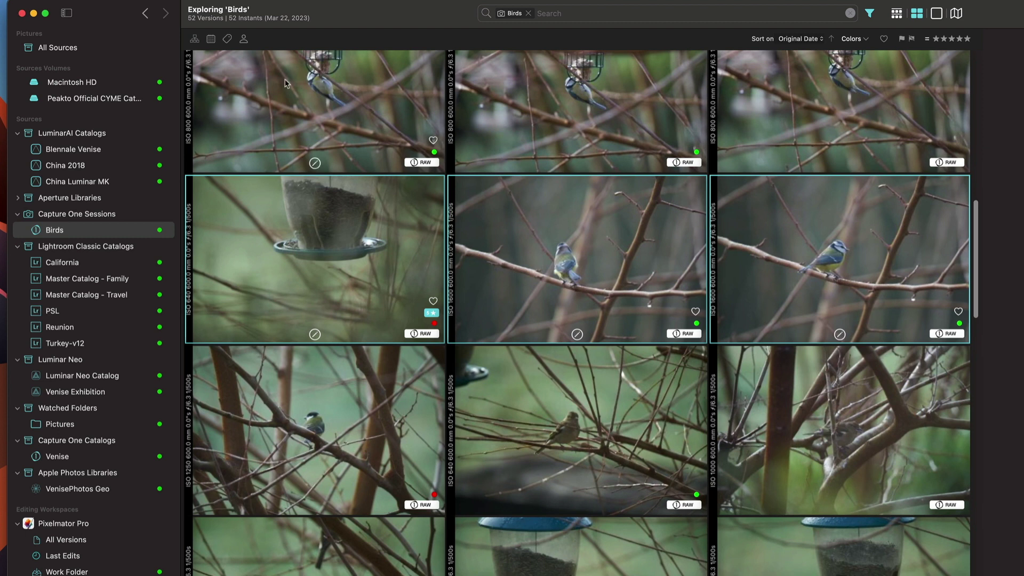
# Step: Select the first six bird photos; rate the middle blue tit five stars and the top-middle three stars
pyautogui.click(288, 103)
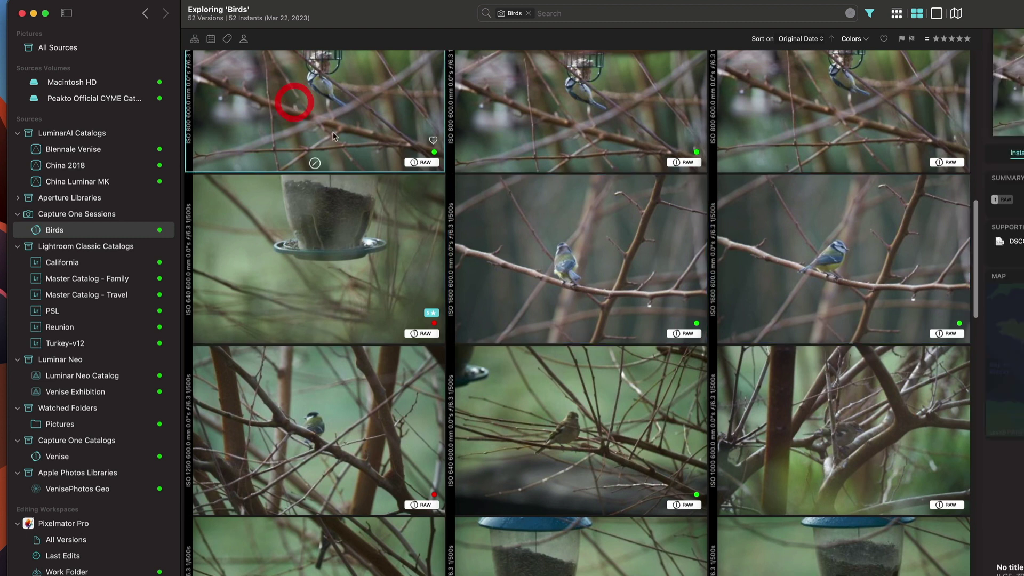
pyautogui.keyDown('shift'); pyautogui.click(839, 263); pyautogui.keyUp('shift')
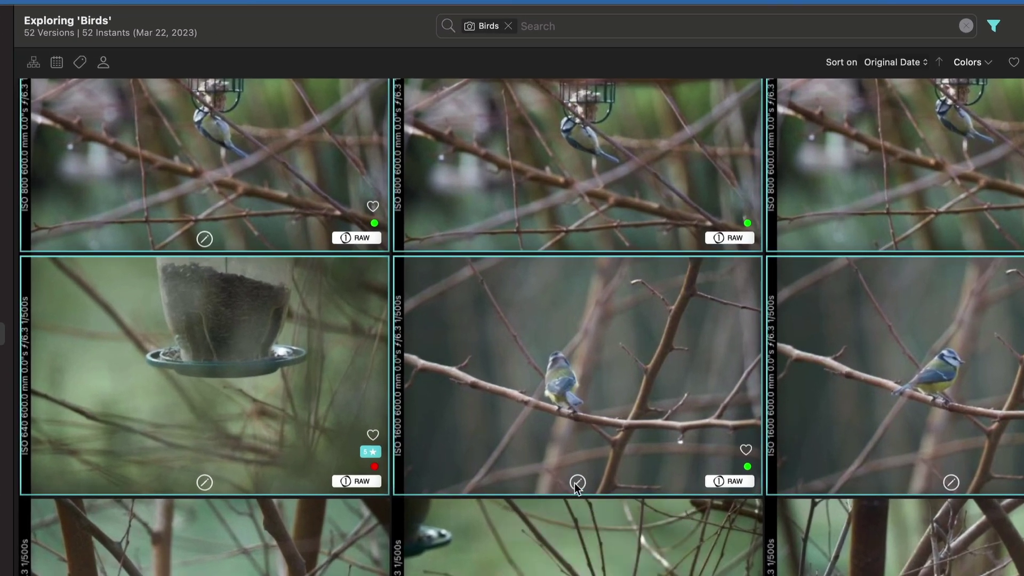
pyautogui.click(576, 482)
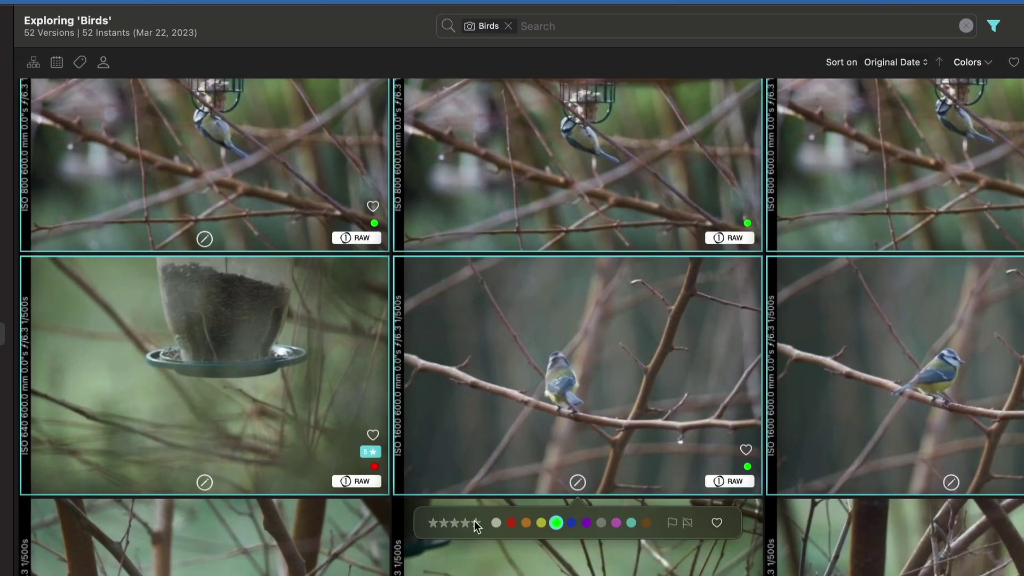
pyautogui.click(475, 521)
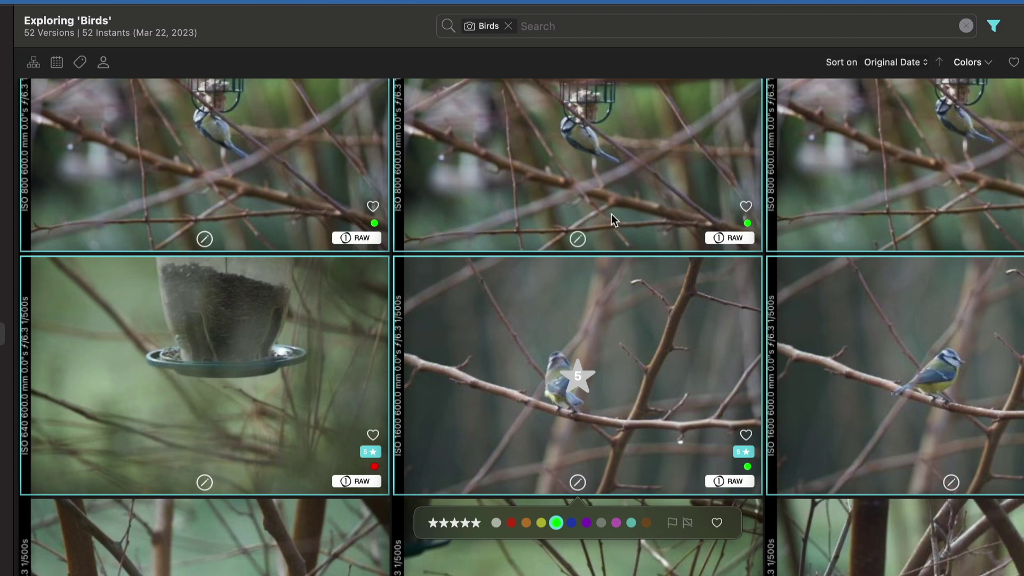
pyautogui.click(577, 239)
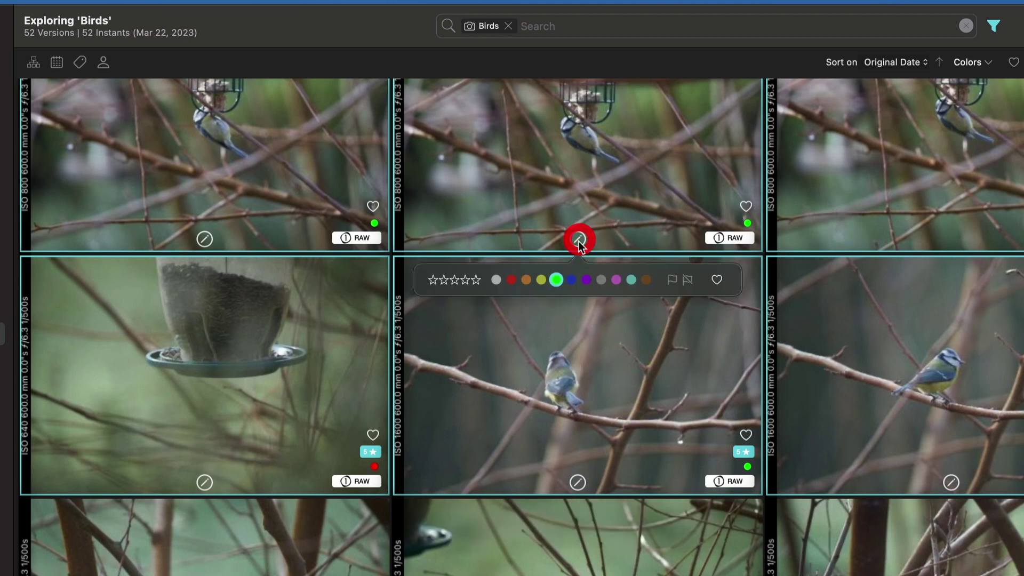
pyautogui.click(454, 279)
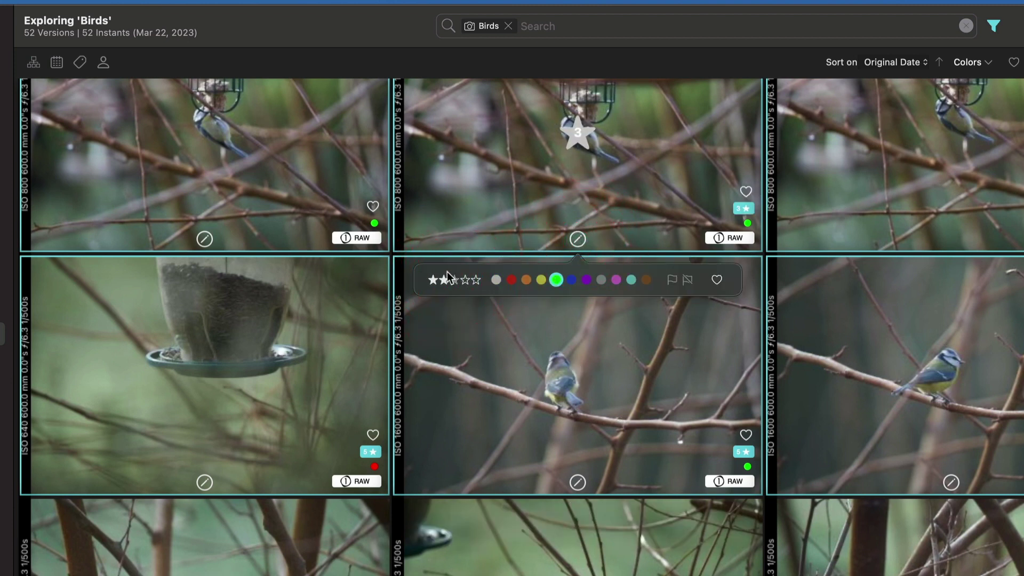
# Step: Give all six selected photos two stars, undo it, and select the bottom-left photo
pyautogui.scroll(2, 449, 328)
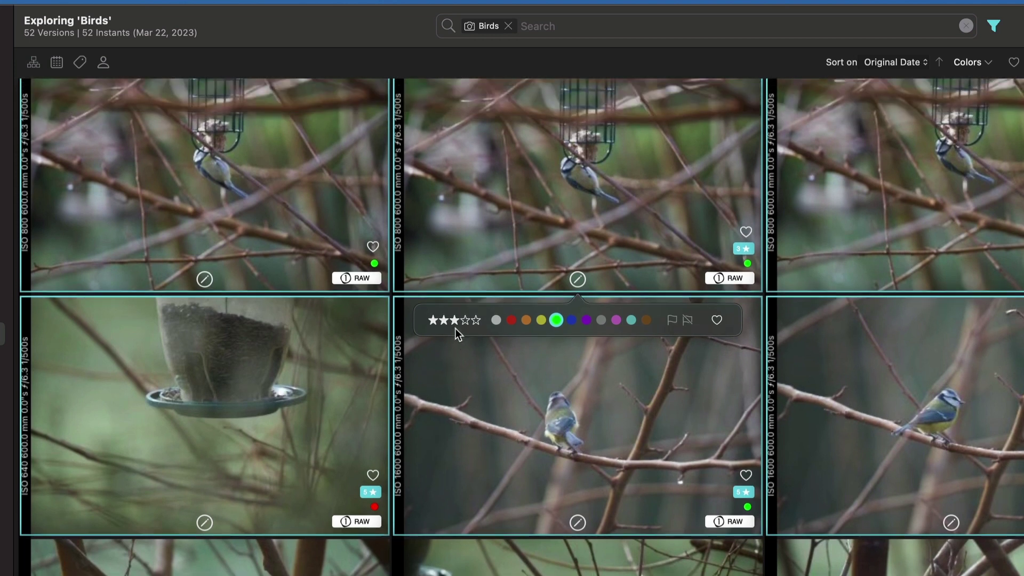
pyautogui.rightClick(487, 216)
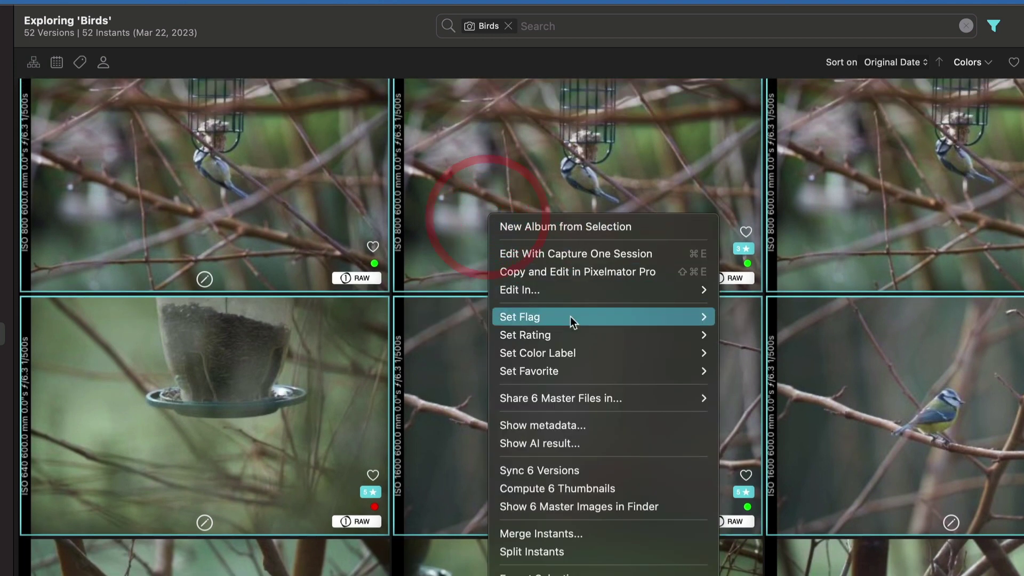
pyautogui.moveTo(567, 335)
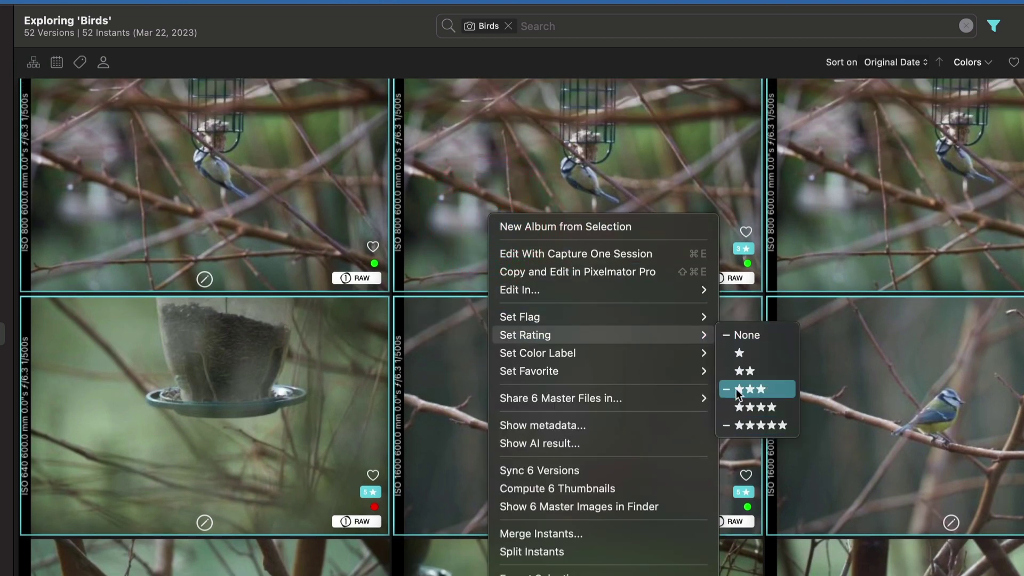
pyautogui.click(745, 372)
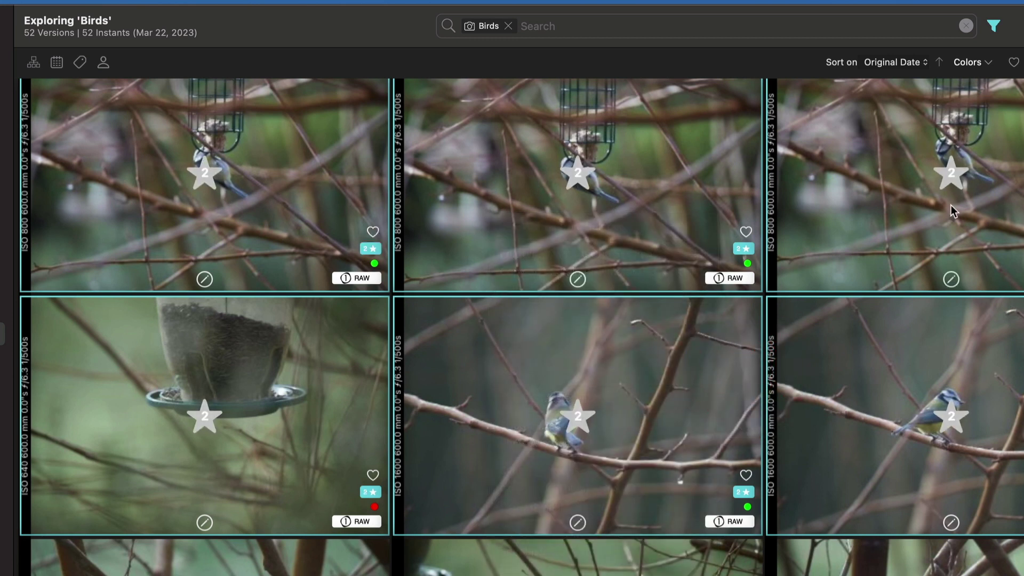
pyautogui.press('super+z')
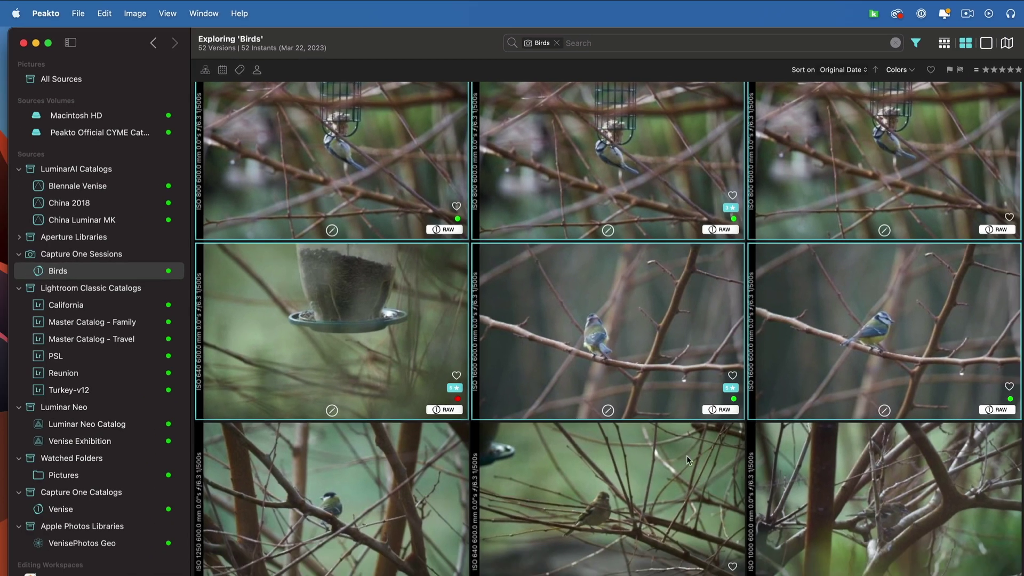
pyautogui.click(316, 475)
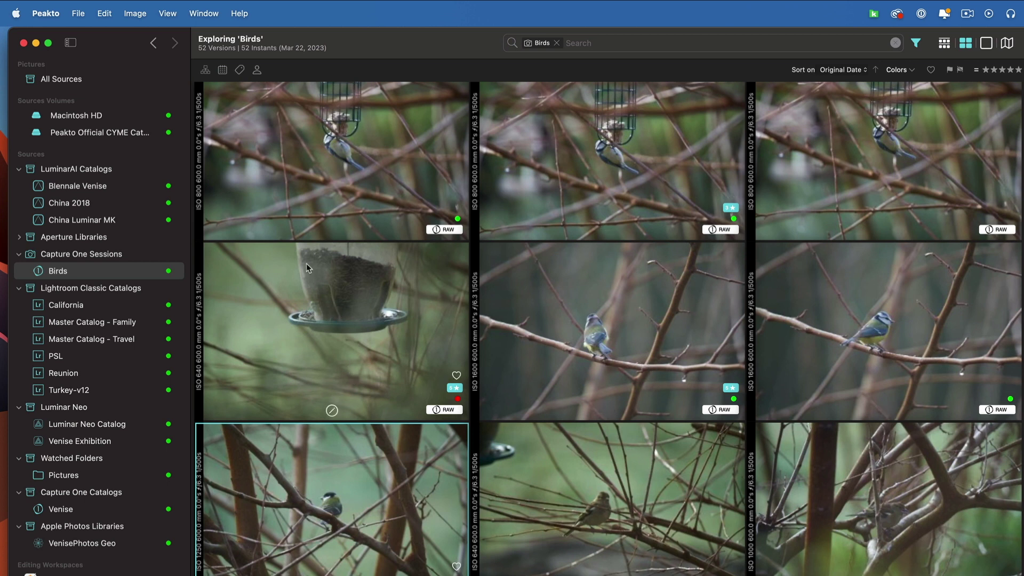
# Step: Send the middle blue tit photo to its Capture One session with Edit With Capture One Session
pyautogui.click(575, 308)
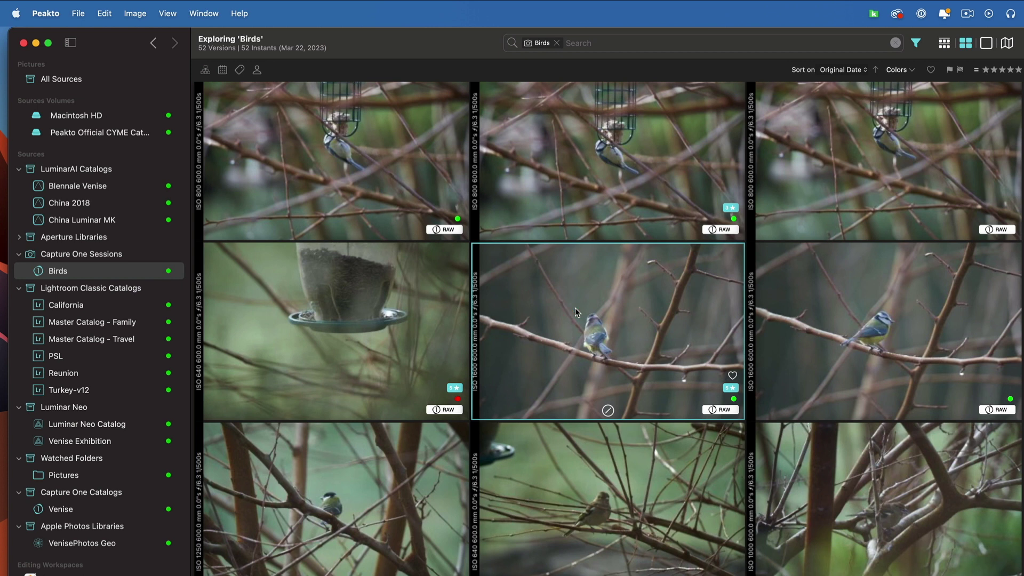
pyautogui.rightClick(575, 308)
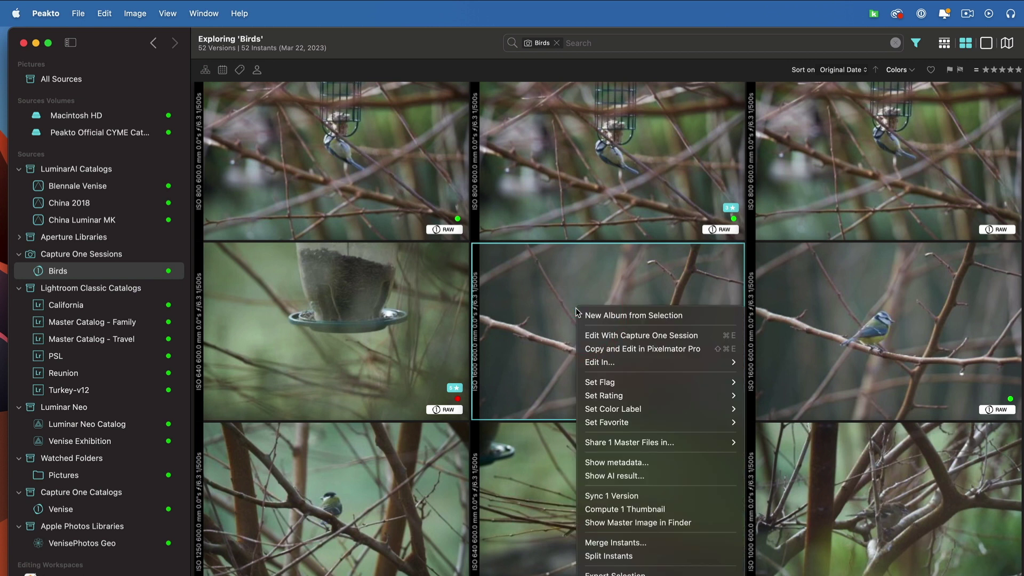
pyautogui.click(608, 335)
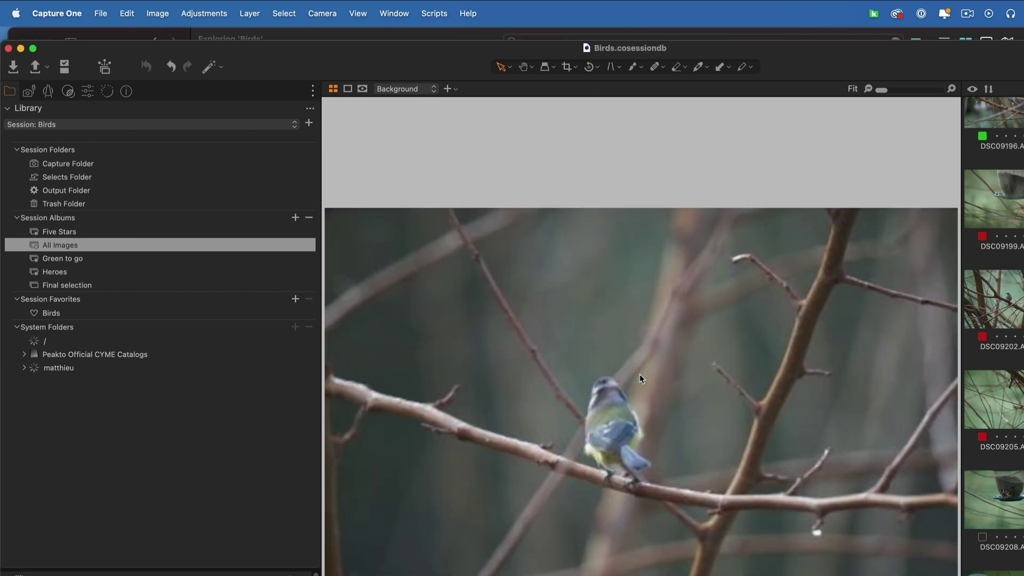
# Step: Move Capture One aside and open the bottom-left photo DSC09202.ARW in its Capture One session
pyautogui.moveTo(366, 54); pyautogui.dragTo(789, 24)
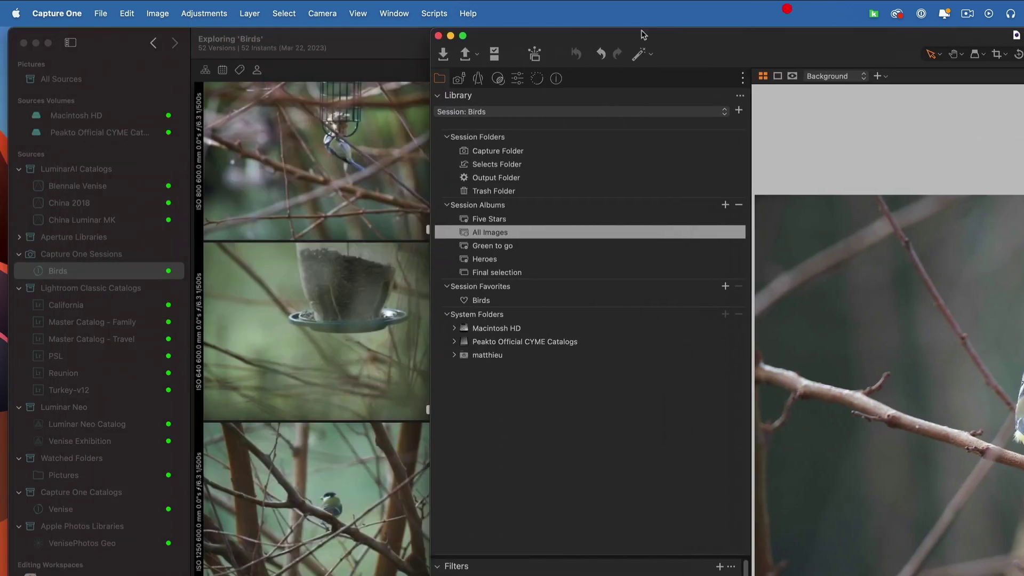
pyautogui.click(399, 39)
pyautogui.click(364, 497)
pyautogui.rightClick(364, 497)
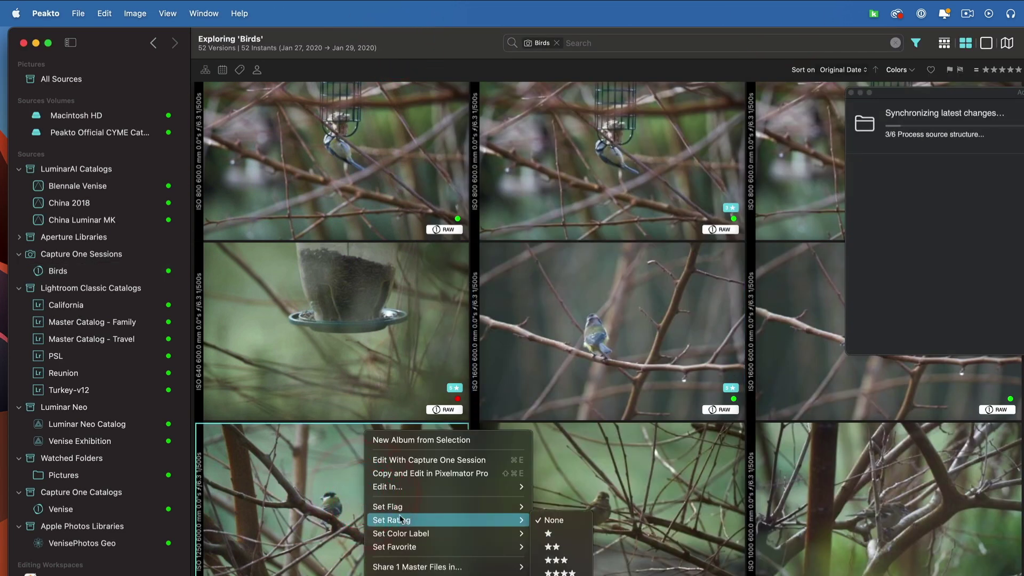
pyautogui.click(419, 462)
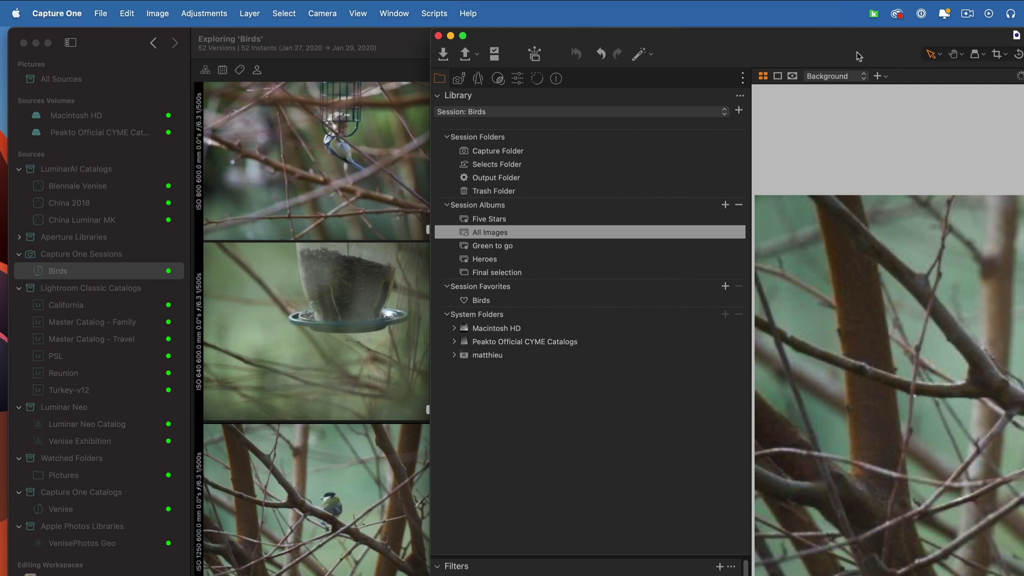
# Step: Rearrange the Capture One window and bring Peakto's Birds grid back to the front
pyautogui.moveTo(858, 56); pyautogui.dragTo(388, 24)
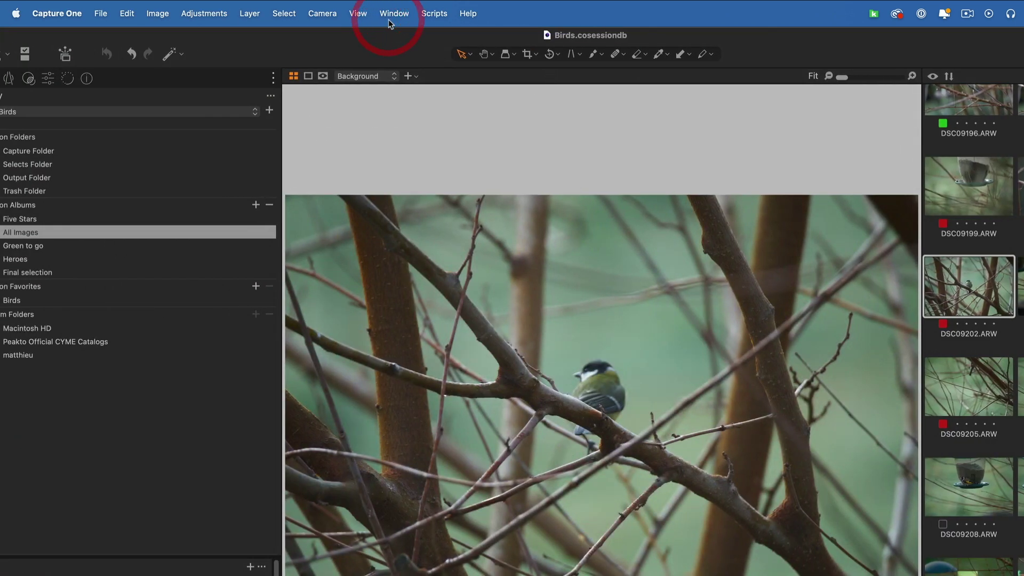
pyautogui.moveTo(285, 46); pyautogui.dragTo(338, 8)
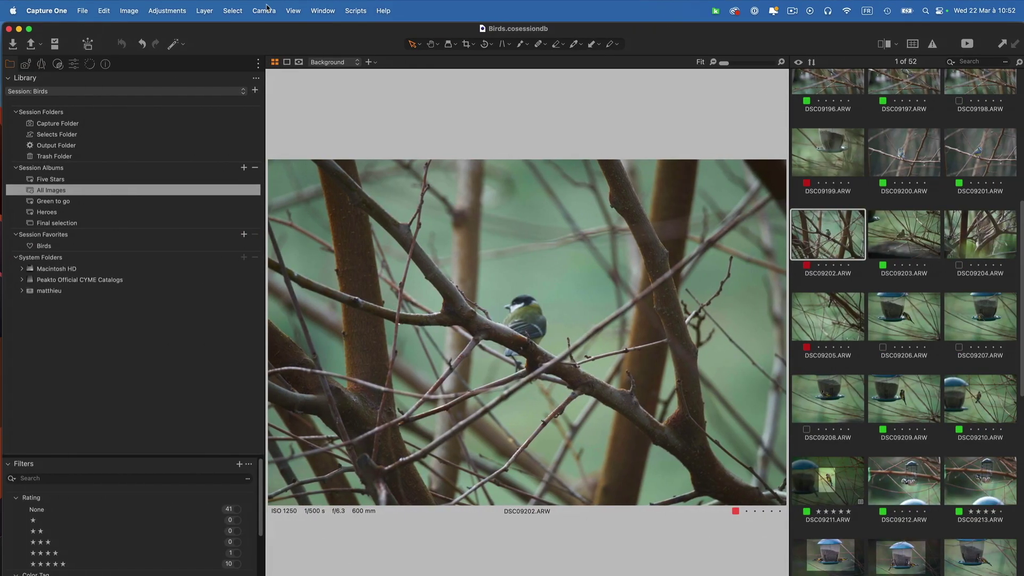
pyautogui.moveTo(266, 28); pyautogui.dragTo(737, 28)
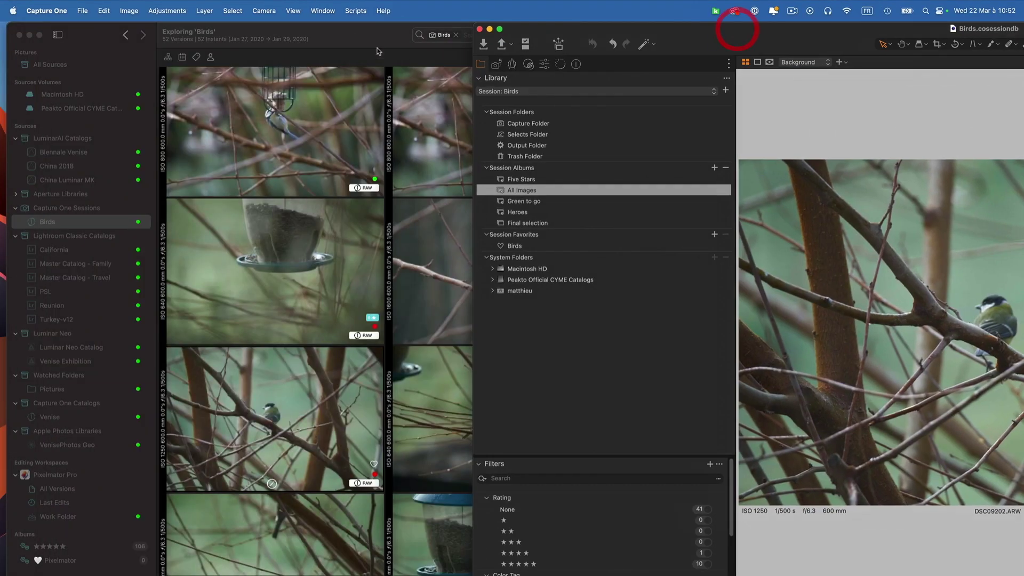
pyautogui.click(337, 34)
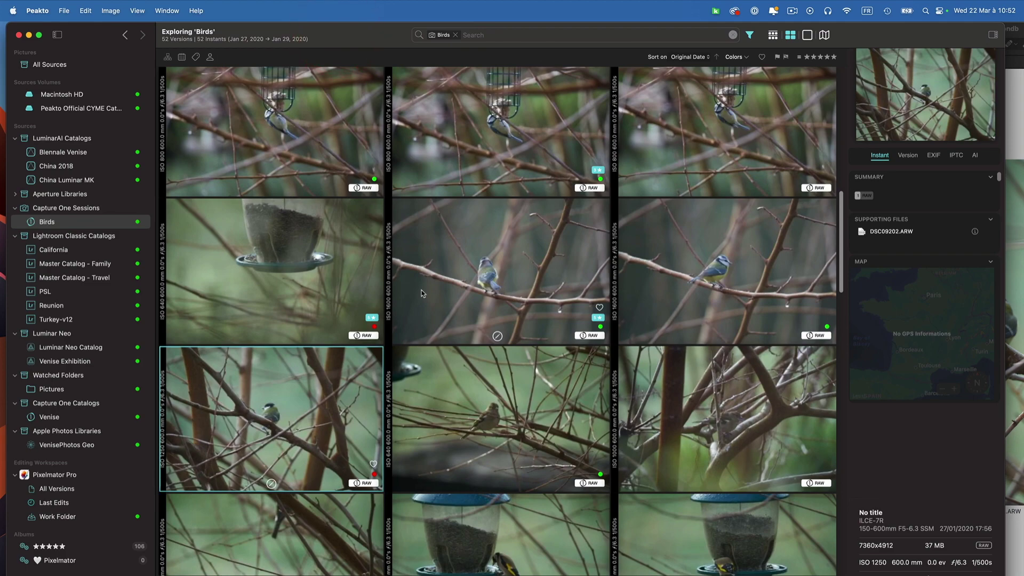